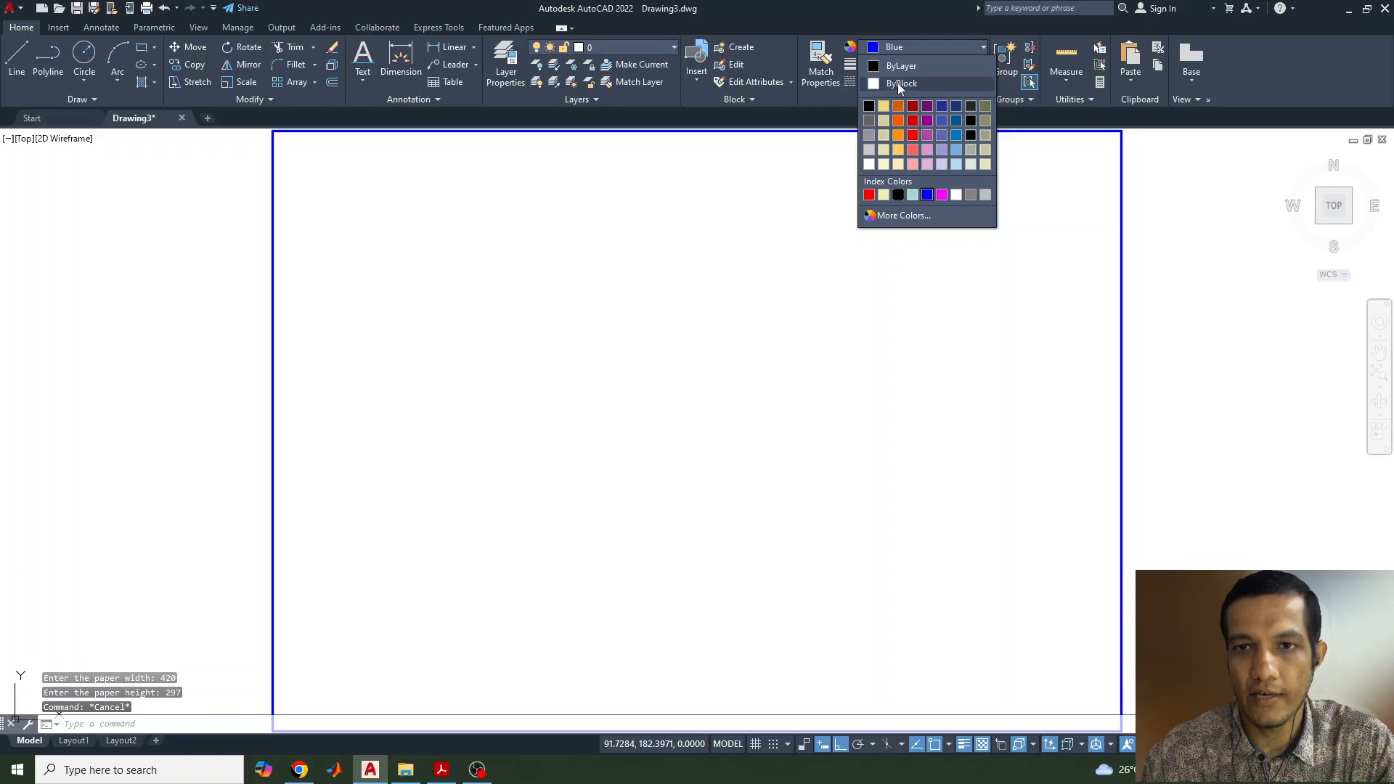
Step: Set the current object colour and lineweight to ByLayer
{"action": "left_click", "coordinate": [896, 66]}
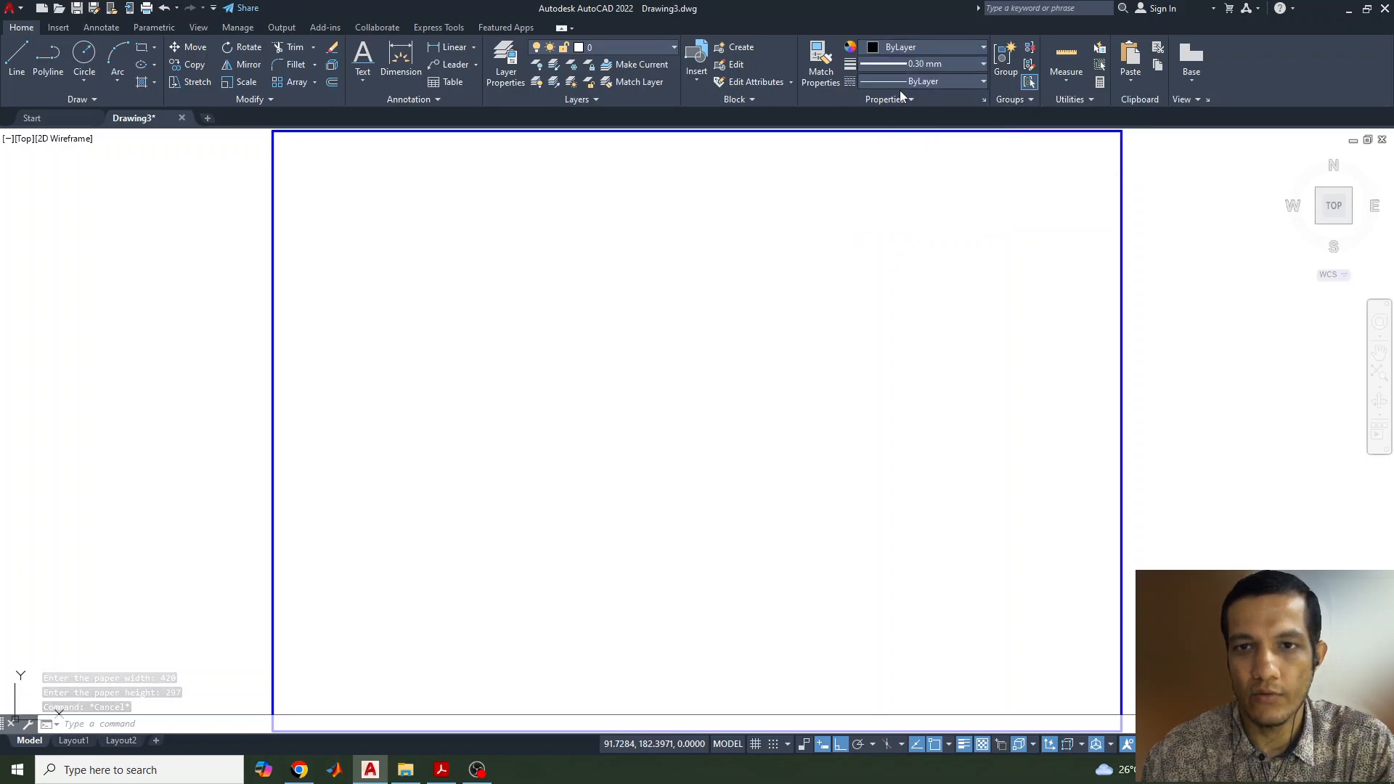
{"action": "left_click", "coordinate": [922, 65]}
{"action": "scroll", "coordinate": [918, 116], "scroll_direction": "up", "scroll_amount": 3}
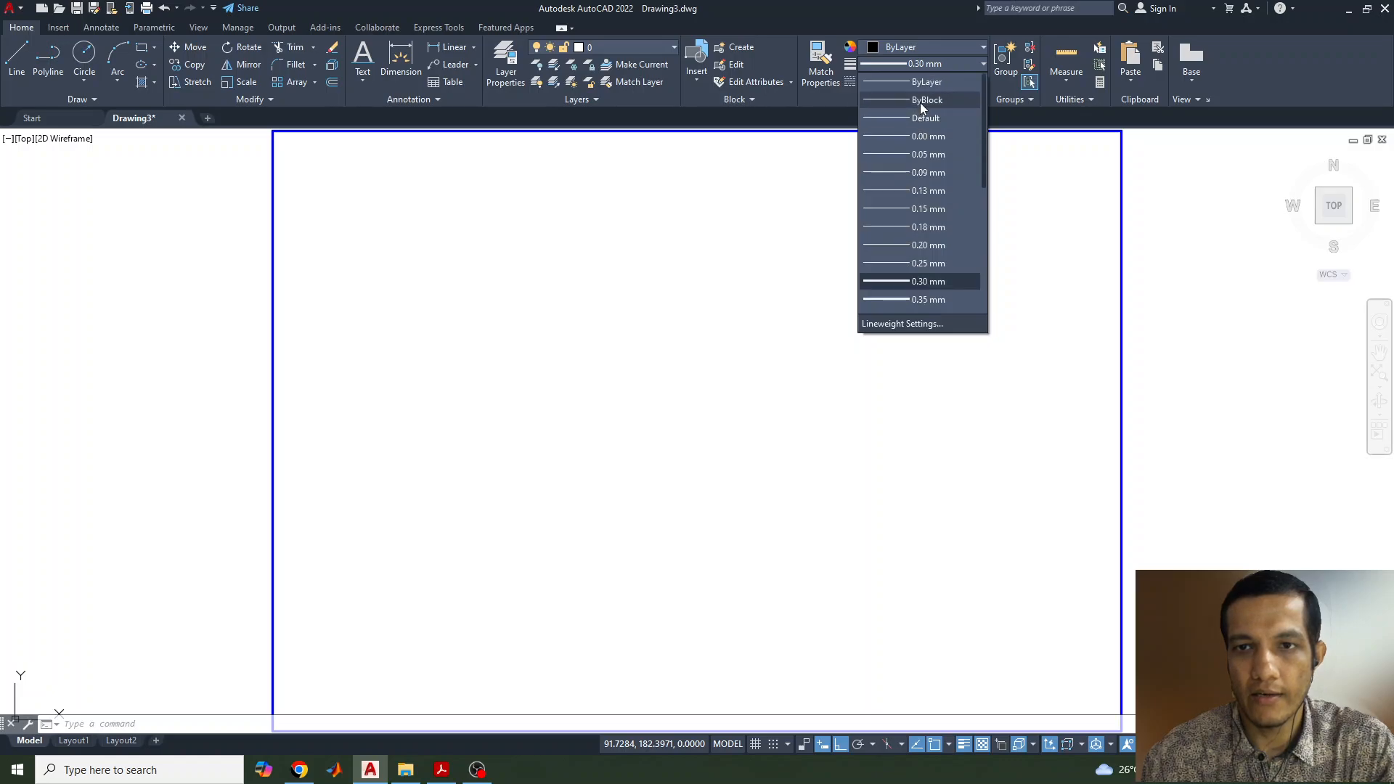
{"action": "left_click", "coordinate": [917, 82]}
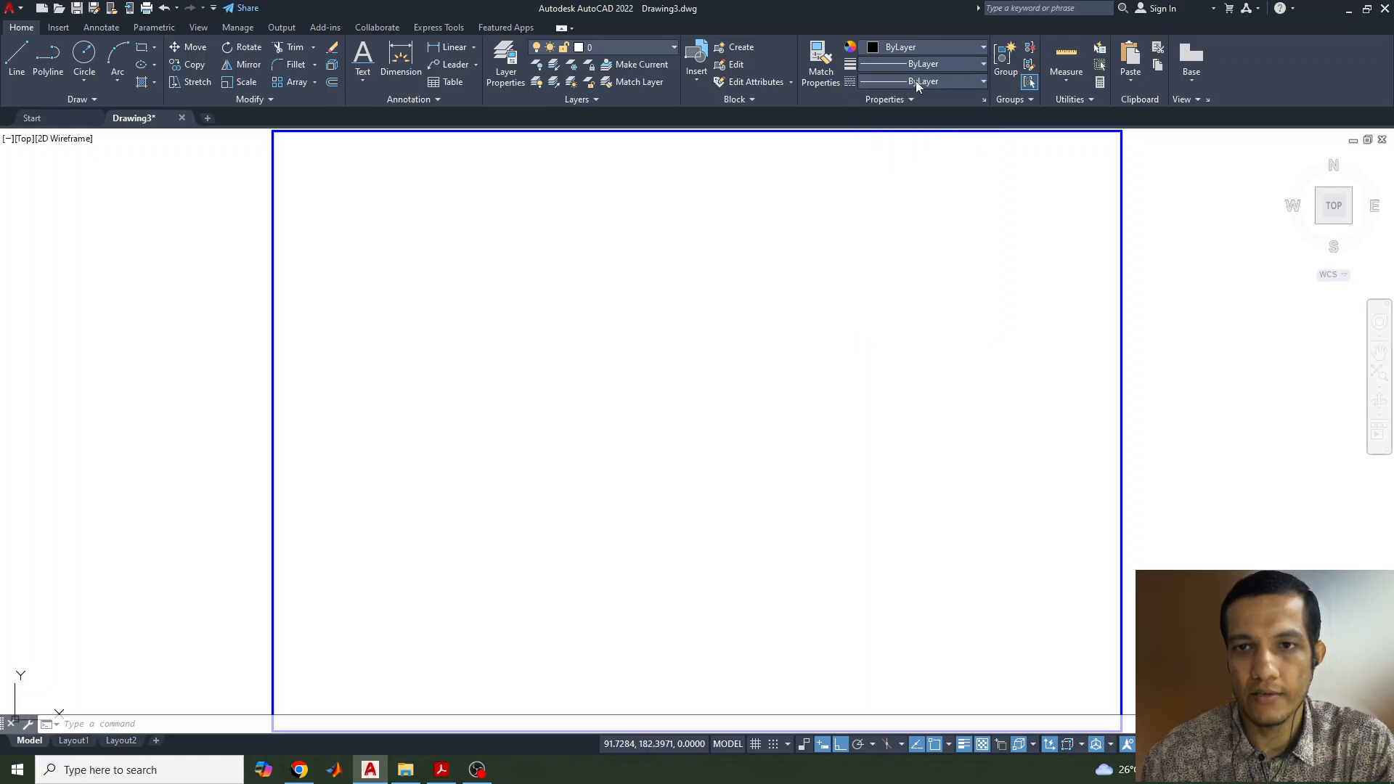
Step: Draw two perpendicular asymptote lines inside the border: a vertical about 169 mm long, and a horizontal about 221 mm long from its lower end
{"action": "left_click", "coordinate": [17, 64]}
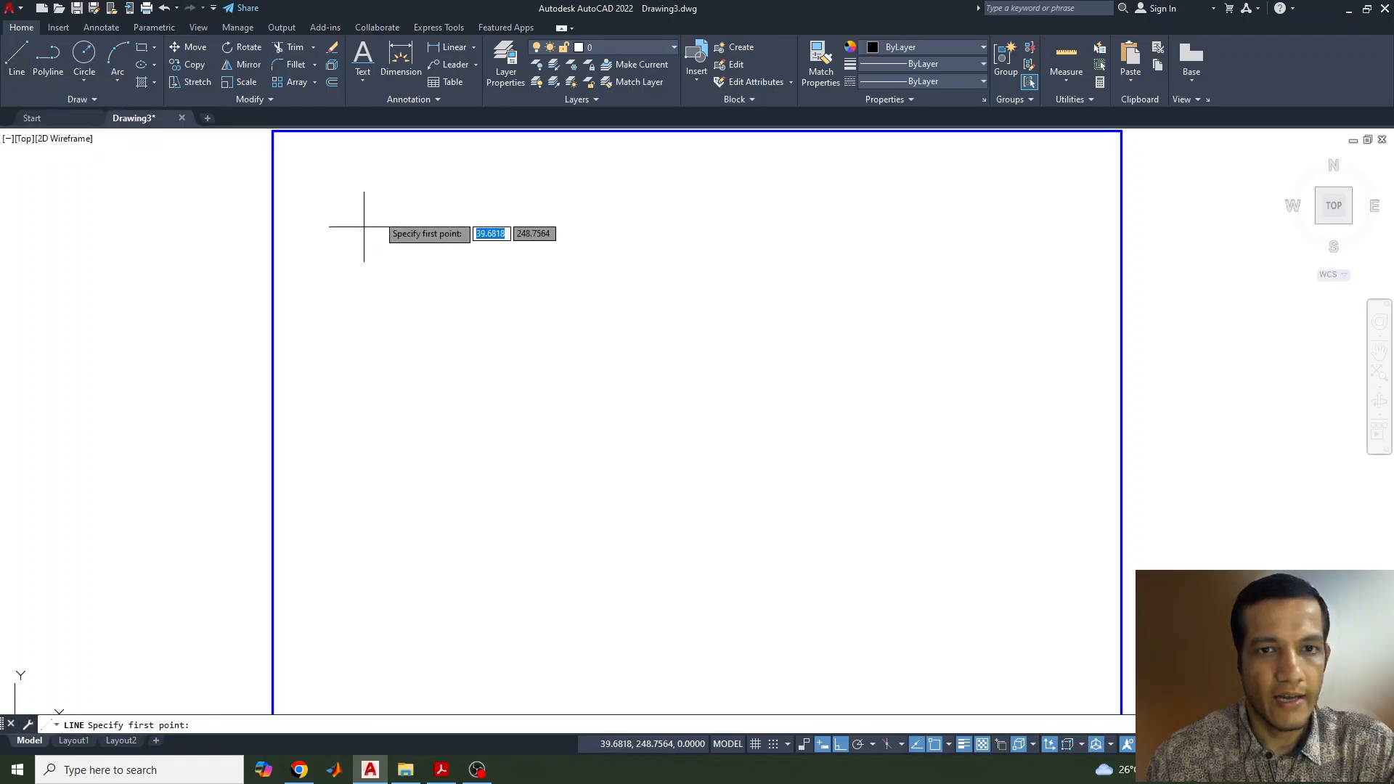
{"action": "left_click", "coordinate": [417, 206]}
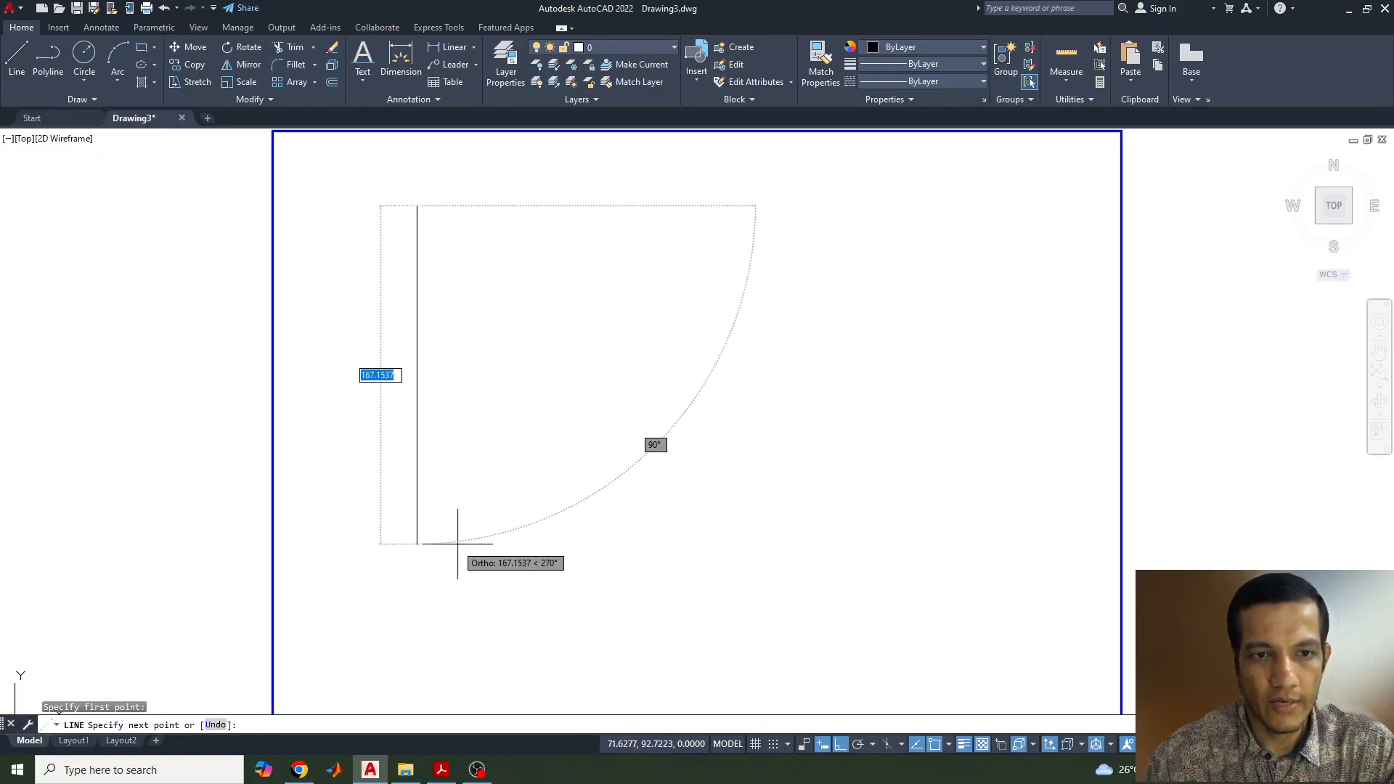
{"action": "left_click", "coordinate": [418, 547]}
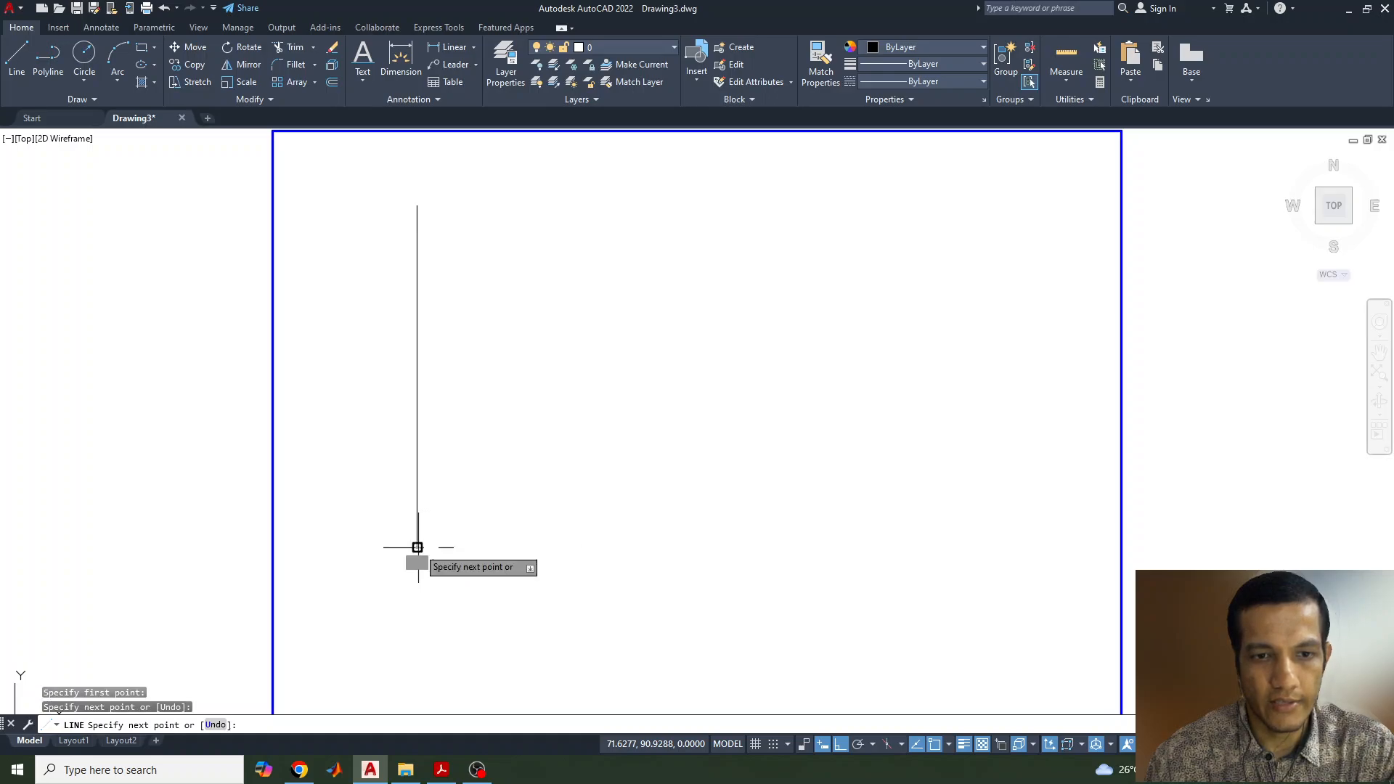
{"action": "left_click", "coordinate": [865, 548]}
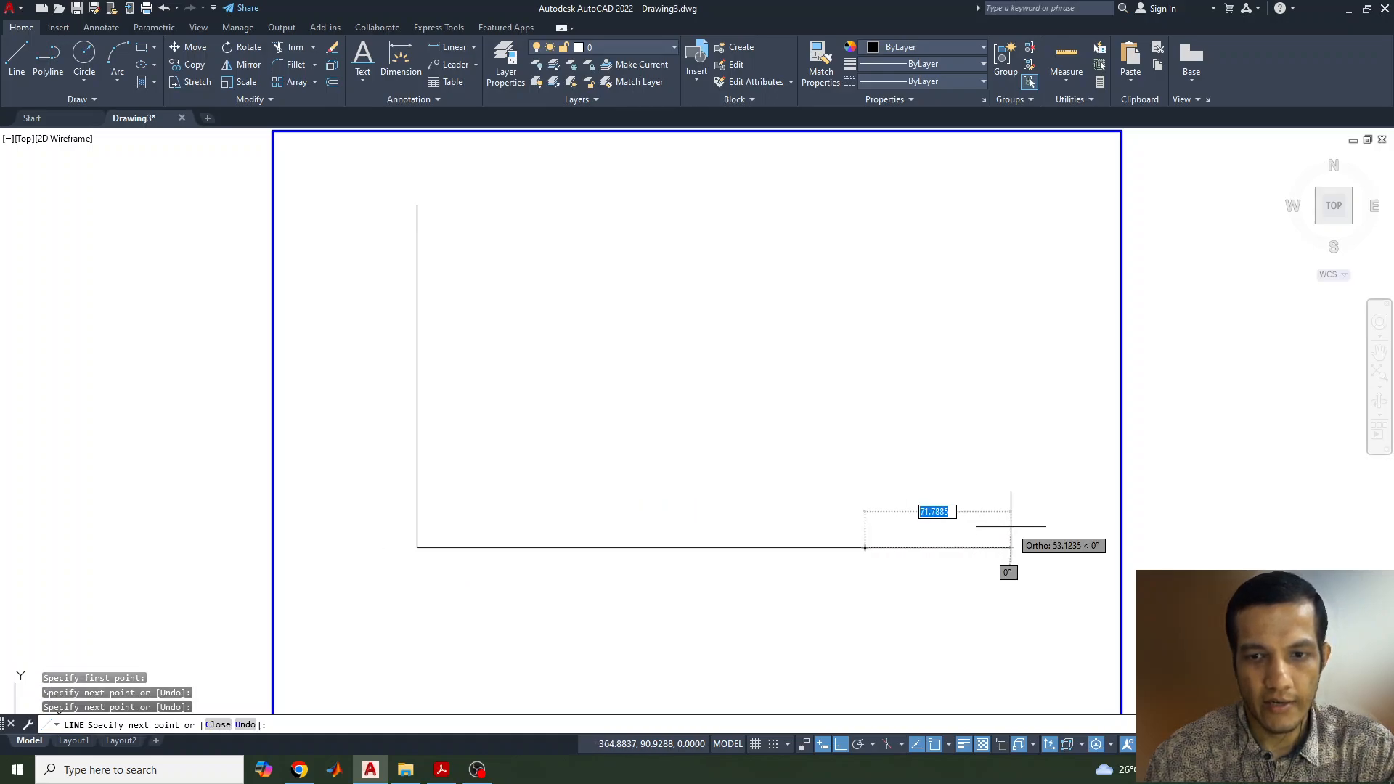
{"action": "key", "text": "Escape"}
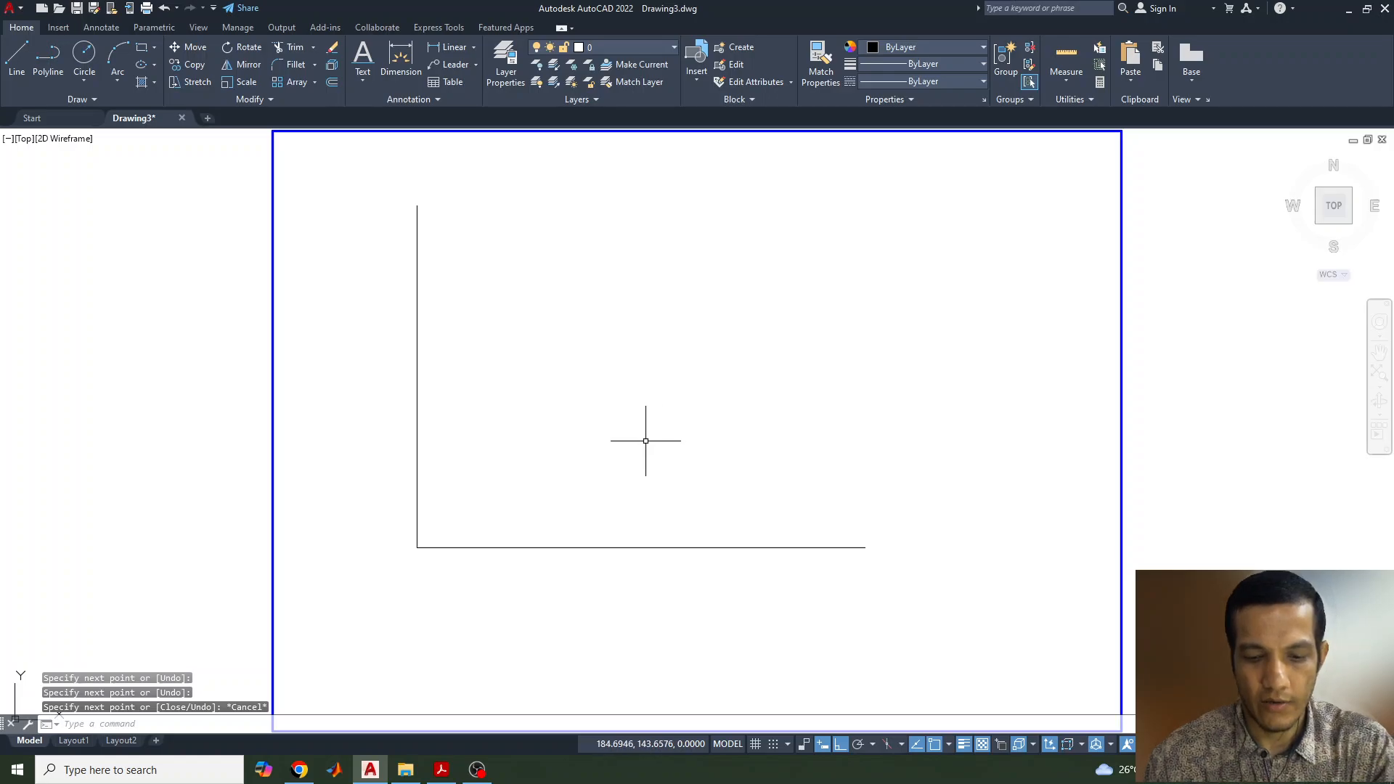
Step: Check the PDF problem figure and draw lines from the asymptote corner 50 mm right, 35 mm up and 50 mm back left
{"action": "key", "text": "Return"}
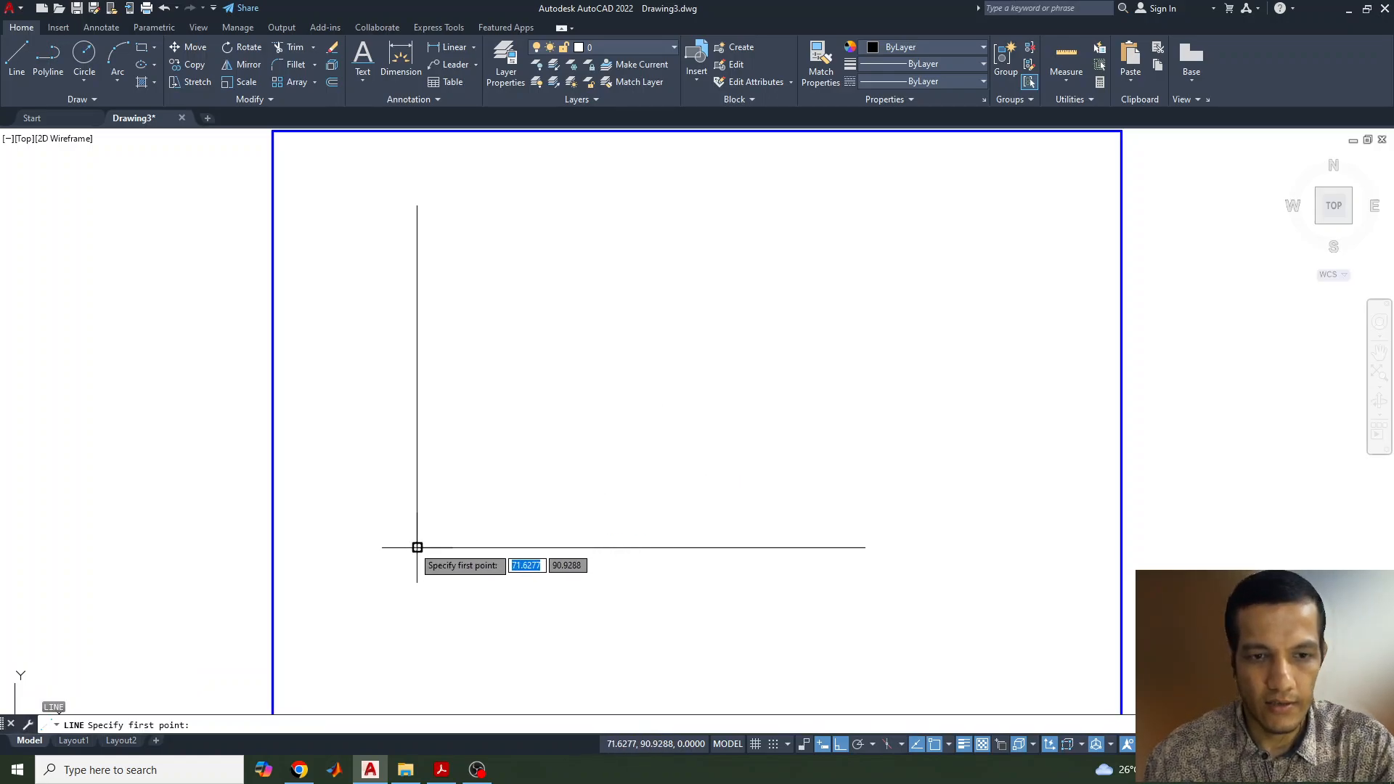
{"action": "left_click", "coordinate": [440, 770]}
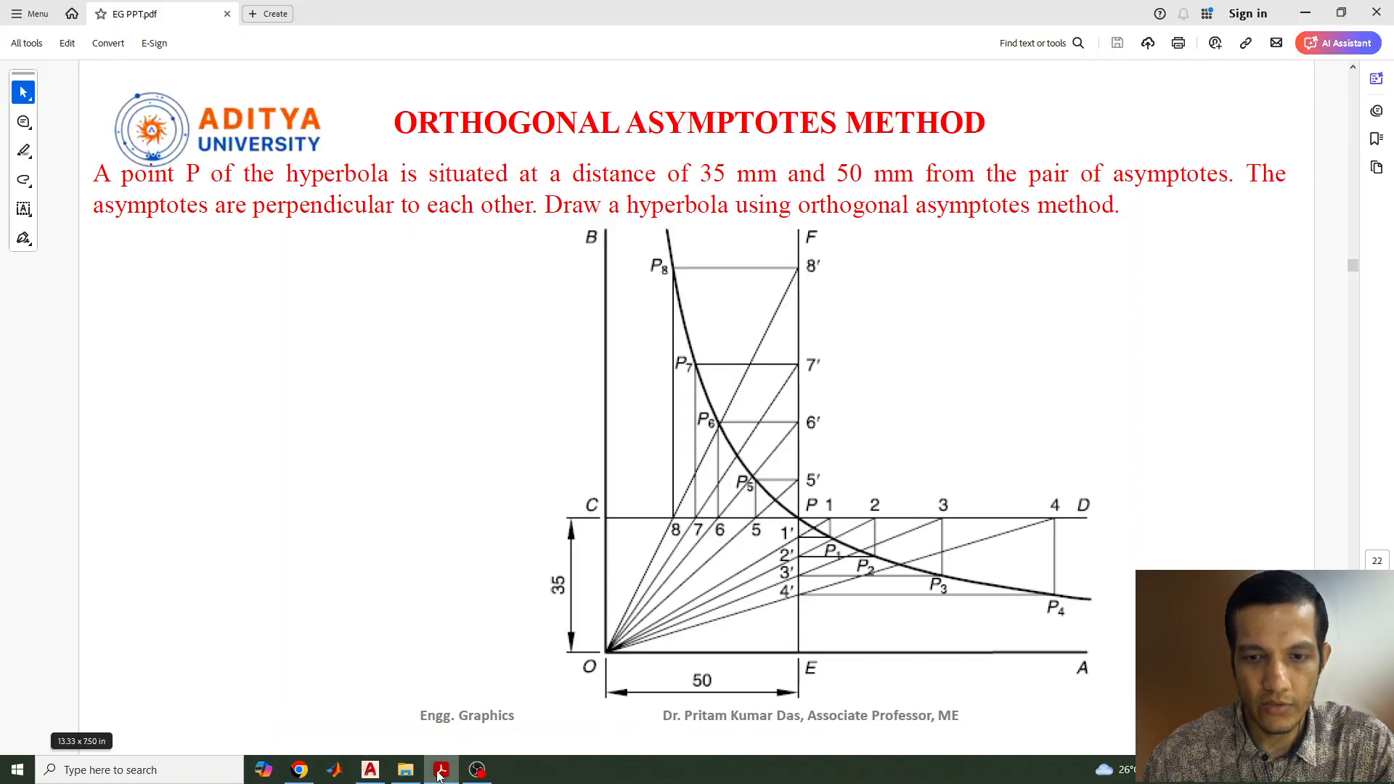
{"action": "left_click", "coordinate": [441, 770]}
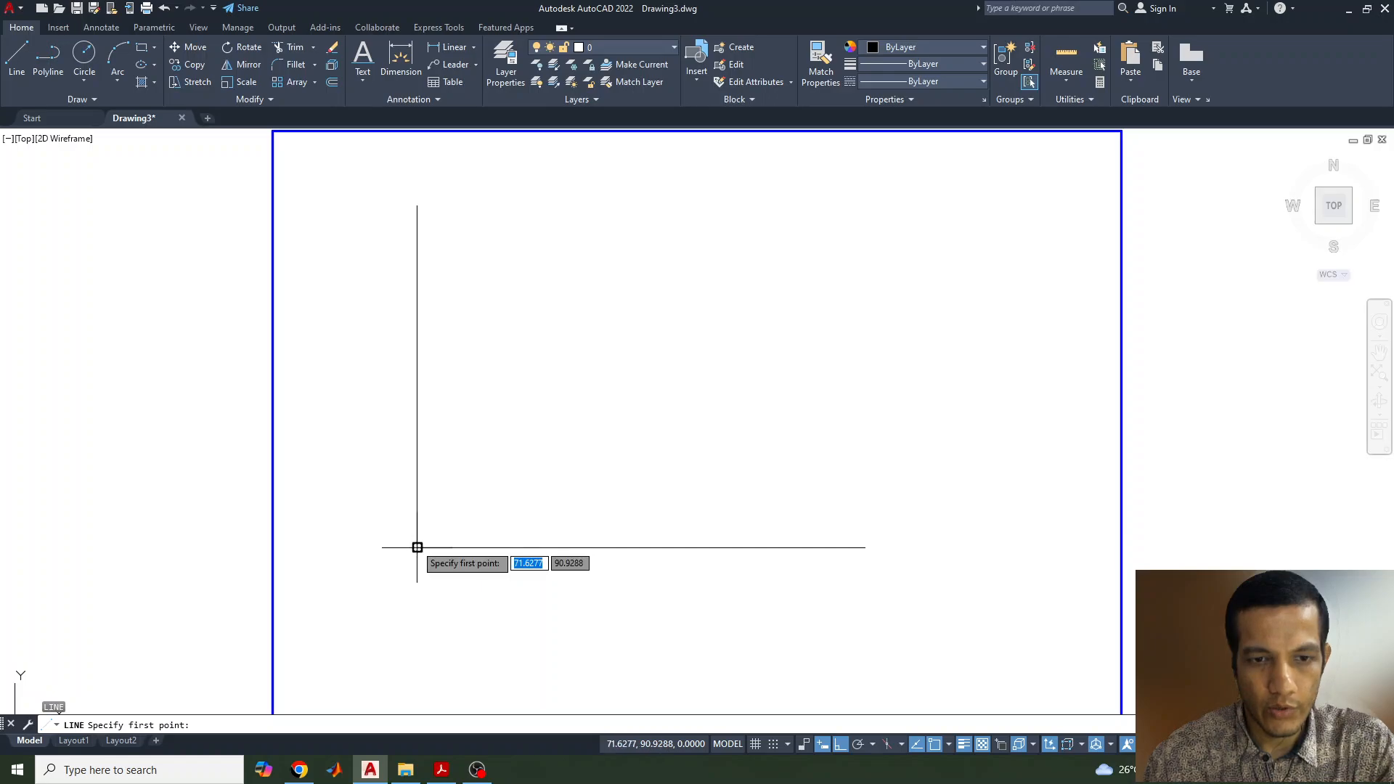
{"action": "left_click", "coordinate": [417, 548]}
{"action": "type", "text": "50"}
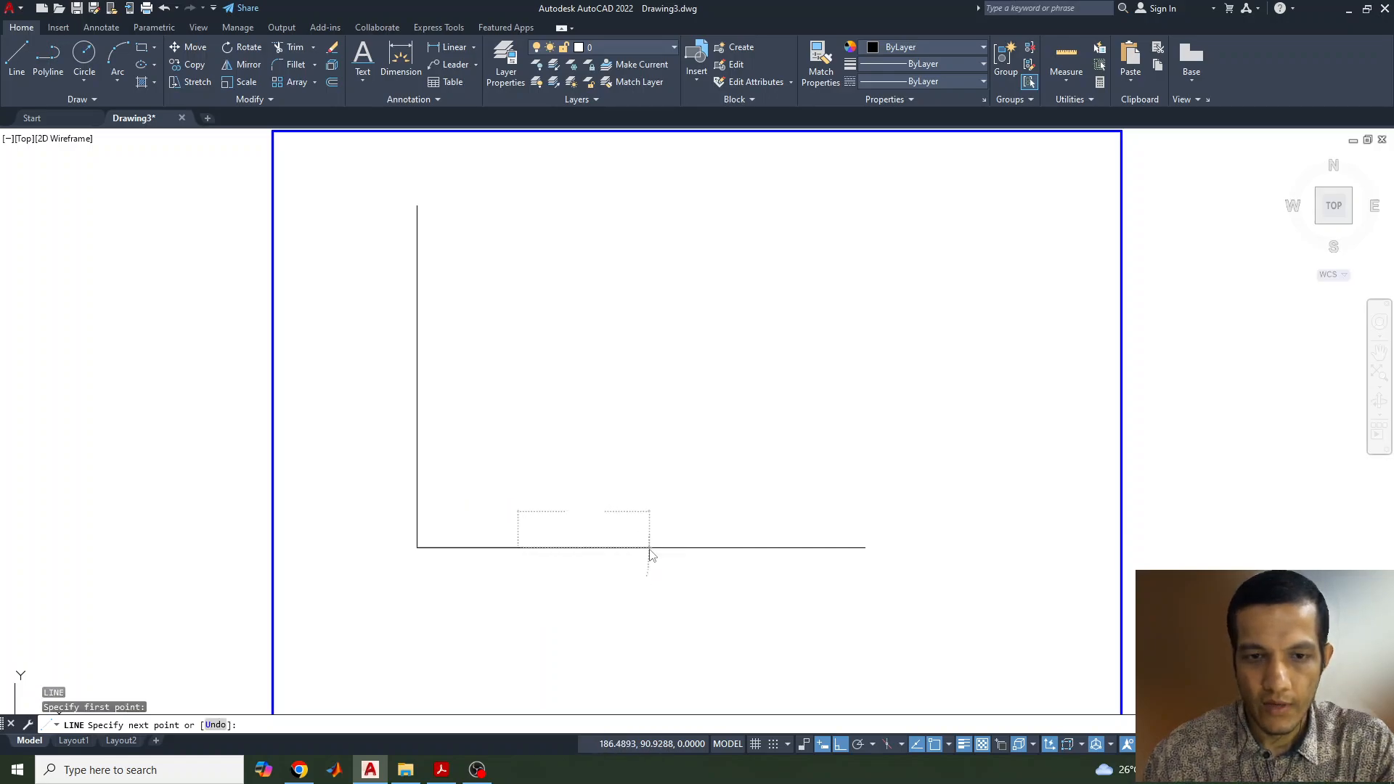
{"action": "key", "text": "Return"}
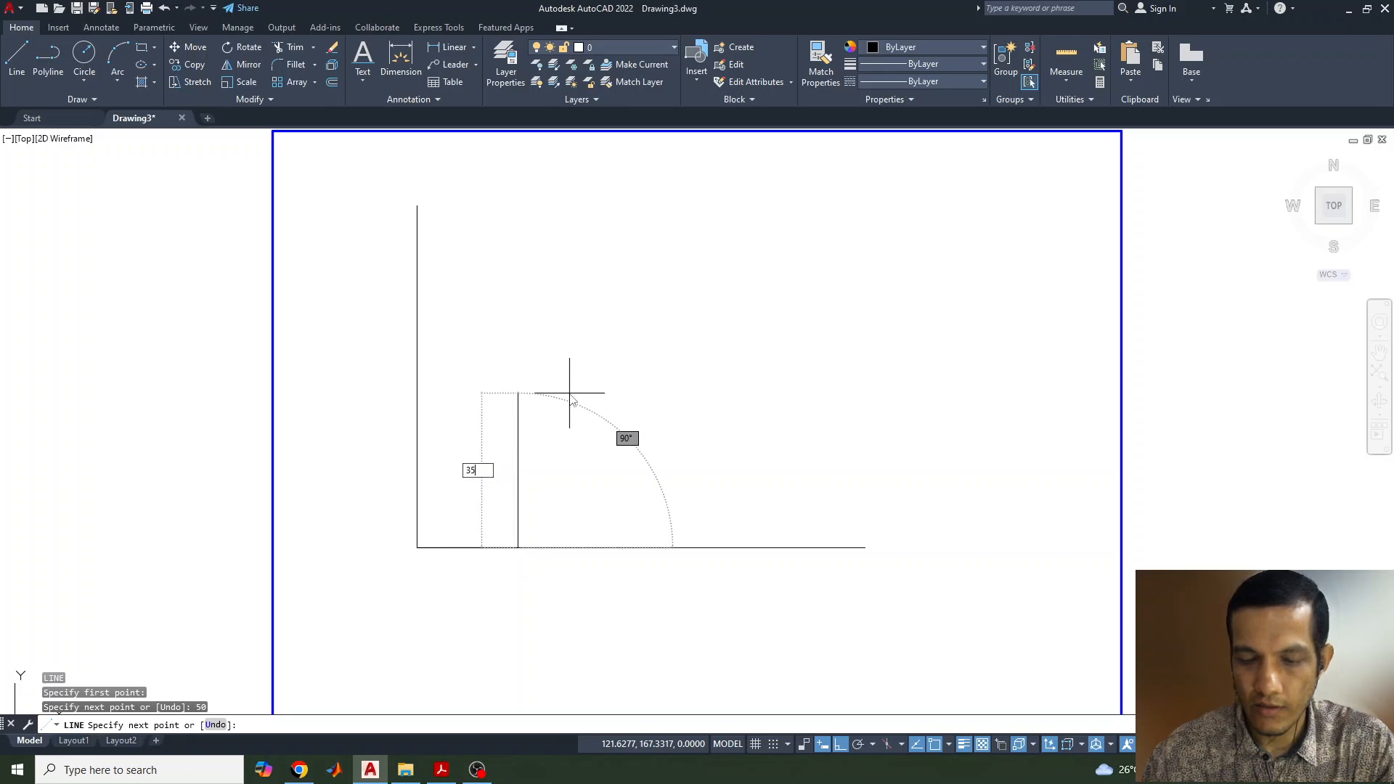
{"action": "type", "text": "35"}
{"action": "key", "text": "Return"}
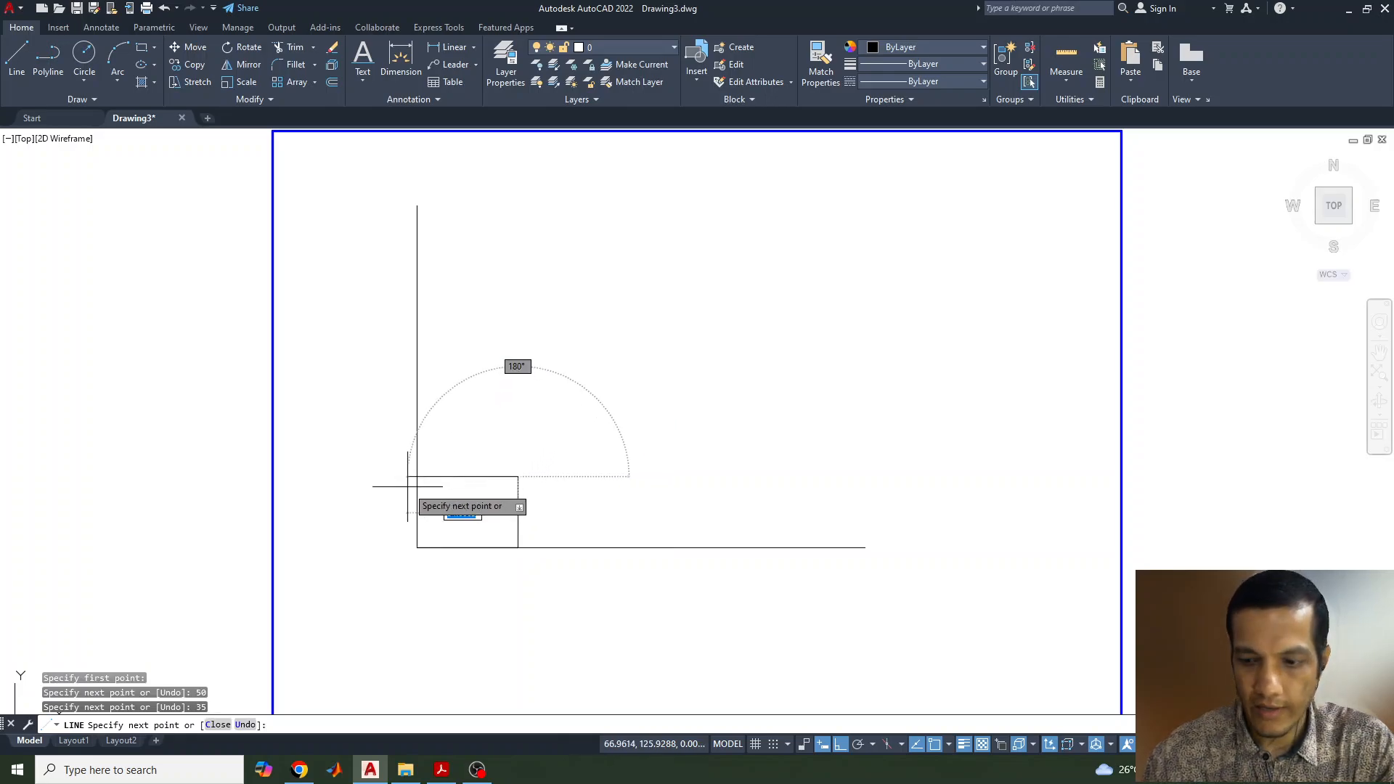
{"action": "type", "text": "50"}
{"action": "key", "text": "Return"}
{"action": "key", "text": "Return"}
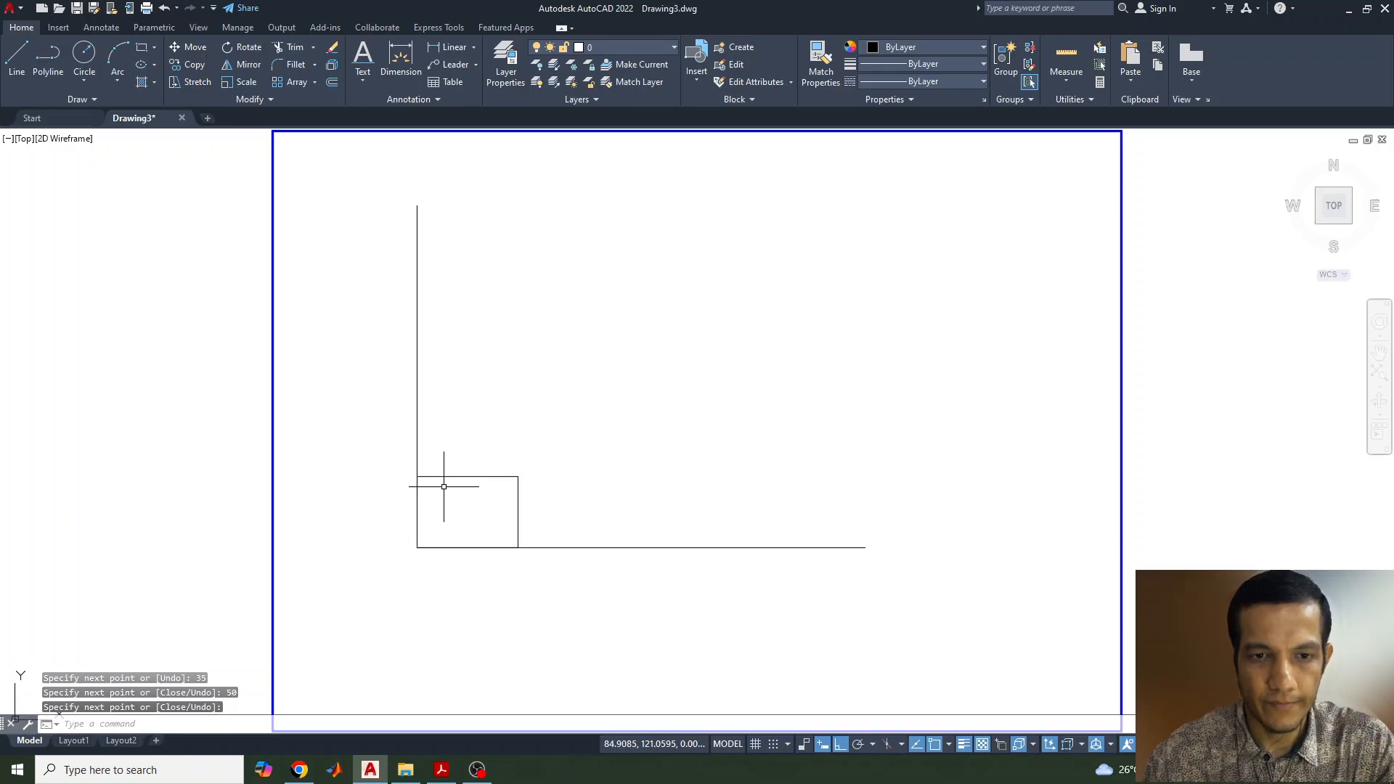
Step: Copy the vertical asymptote from the origin corner to the lower-right corner of the 50 by 35 mm rectangle
{"action": "scroll", "coordinate": [443, 483], "scroll_direction": "up", "scroll_amount": 2}
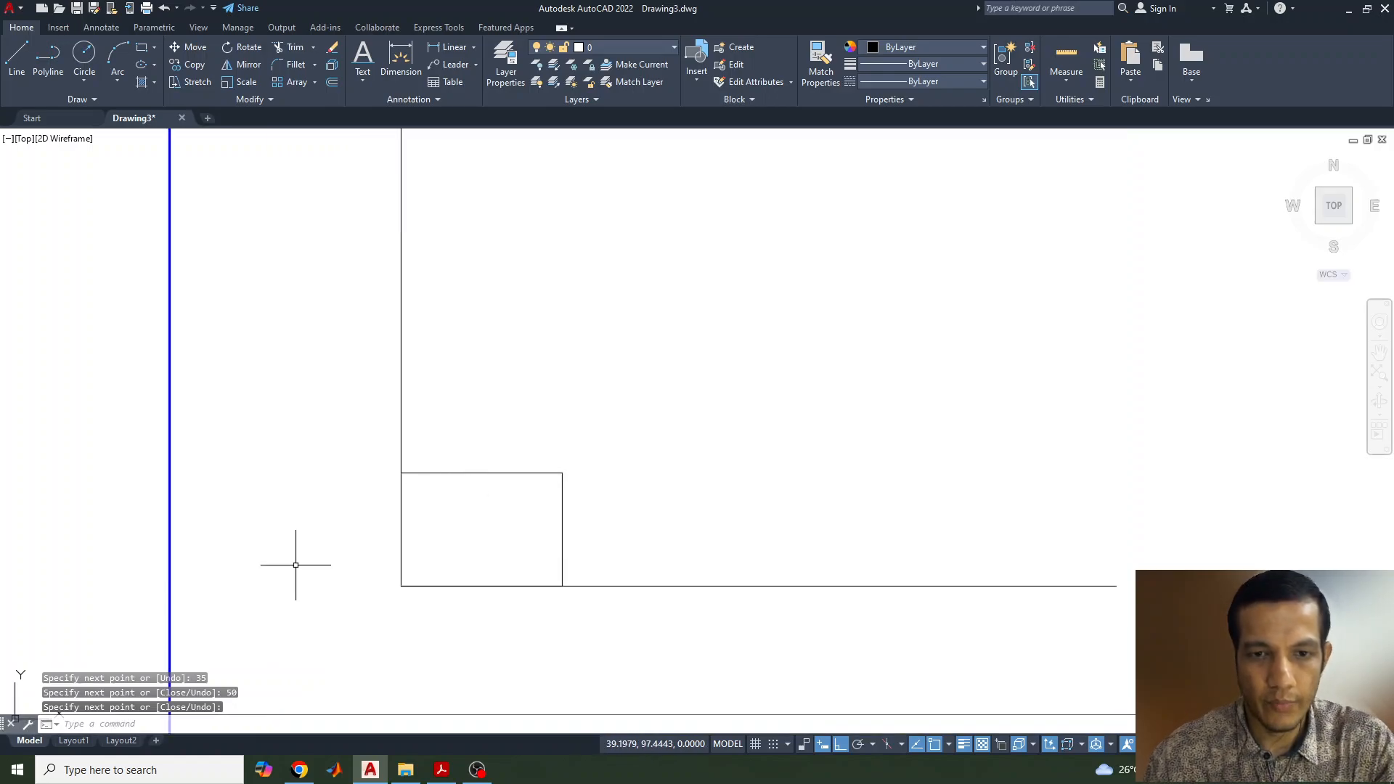
{"action": "left_click", "coordinate": [399, 354]}
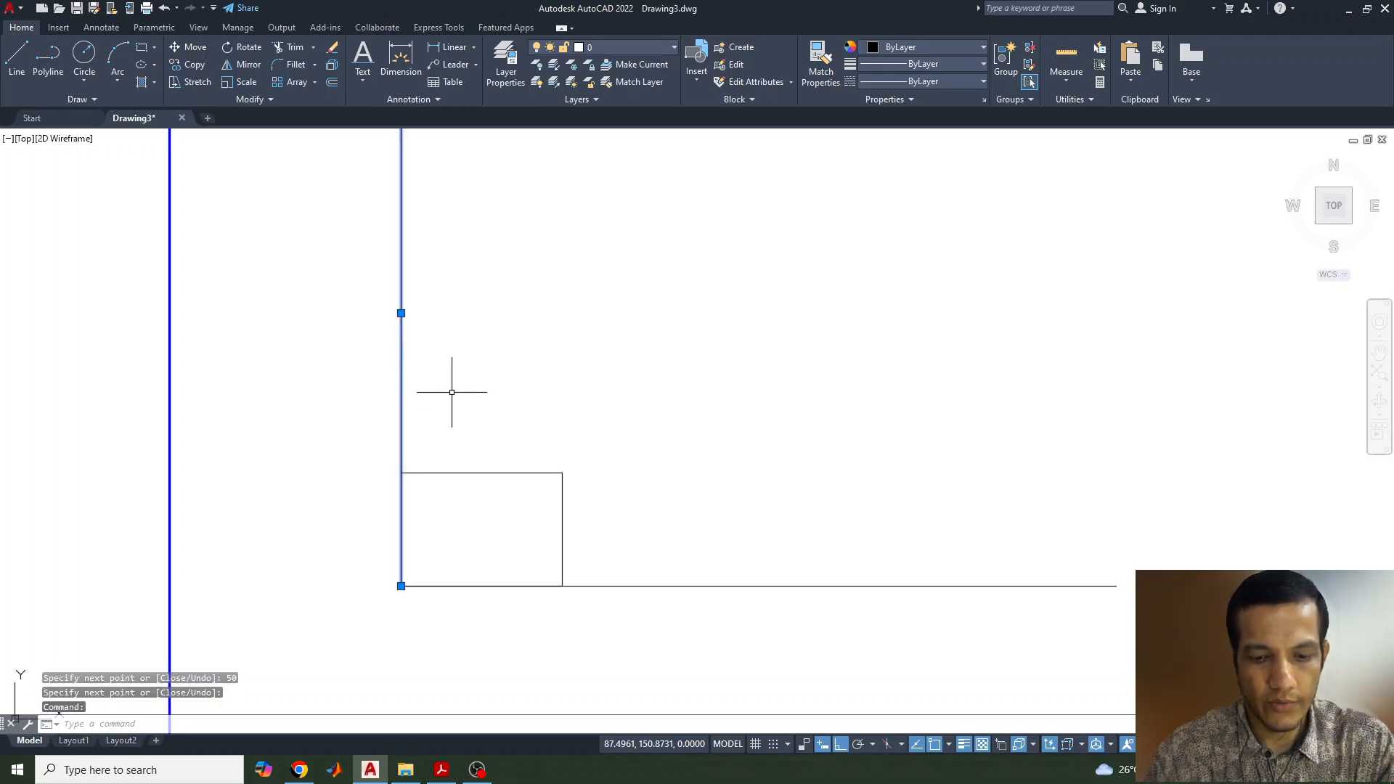
{"action": "key", "text": "Return"}
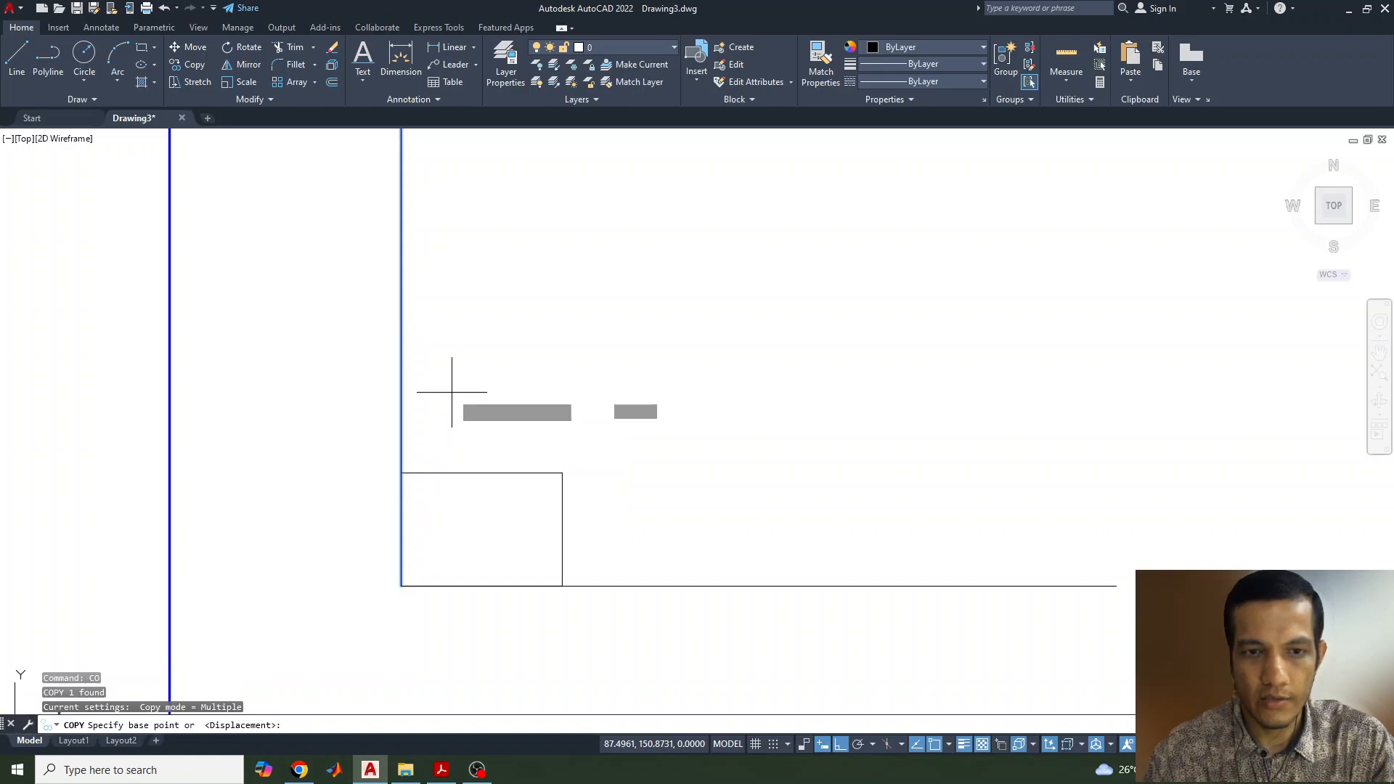
{"action": "left_click", "coordinate": [401, 585]}
{"action": "left_click", "coordinate": [562, 586]}
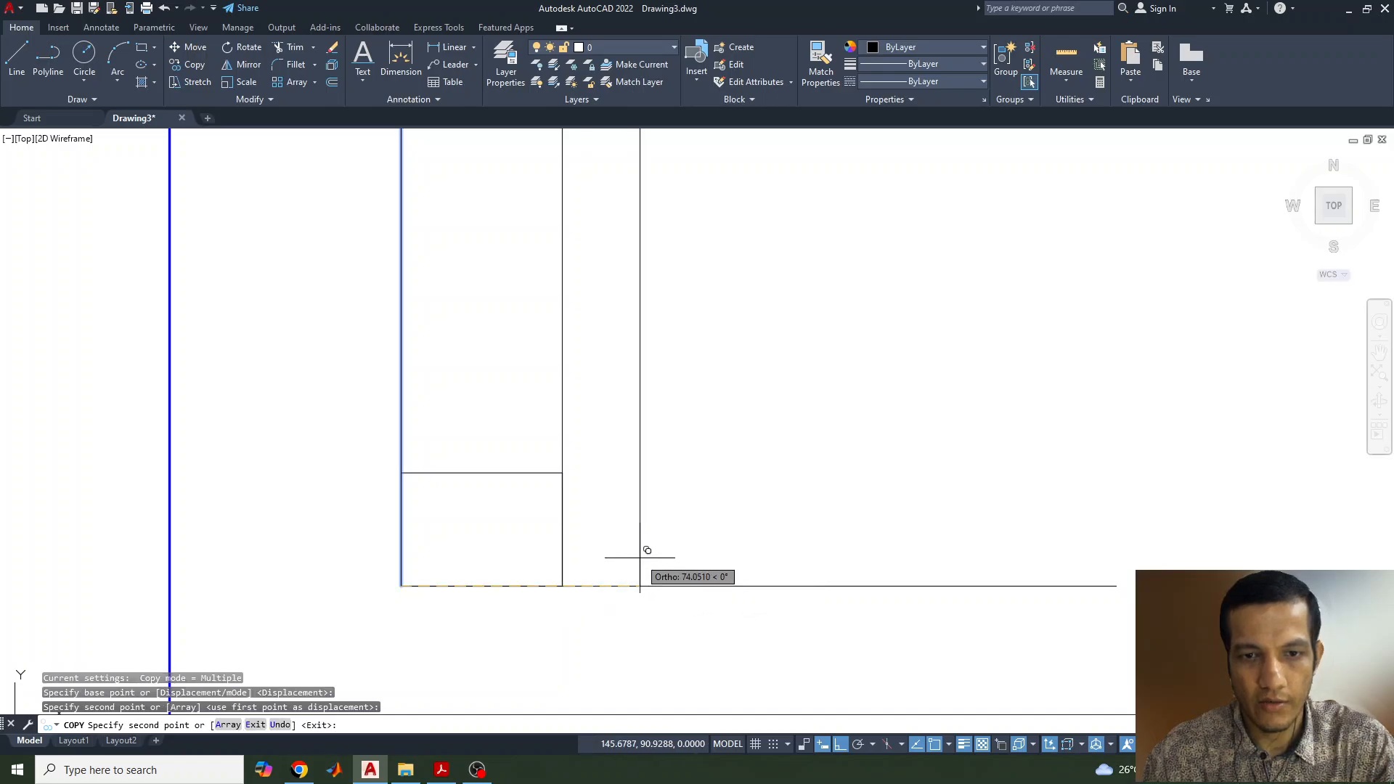
{"action": "key", "text": "Escape"}
Step: Copy the horizontal asymptote from the origin corner to the upper-left corner of the 50 by 35 mm rectangle
{"action": "key", "text": "Return"}
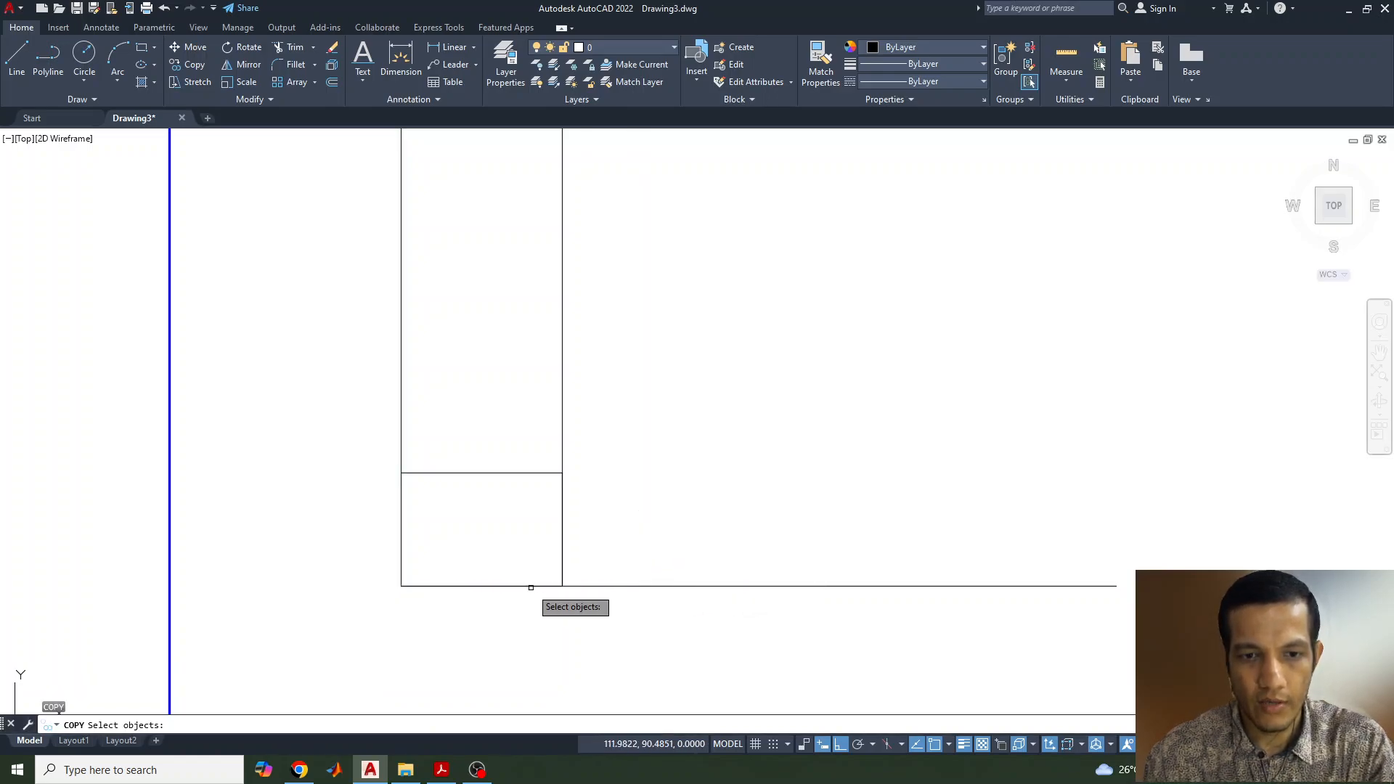
{"action": "key", "text": "Escape"}
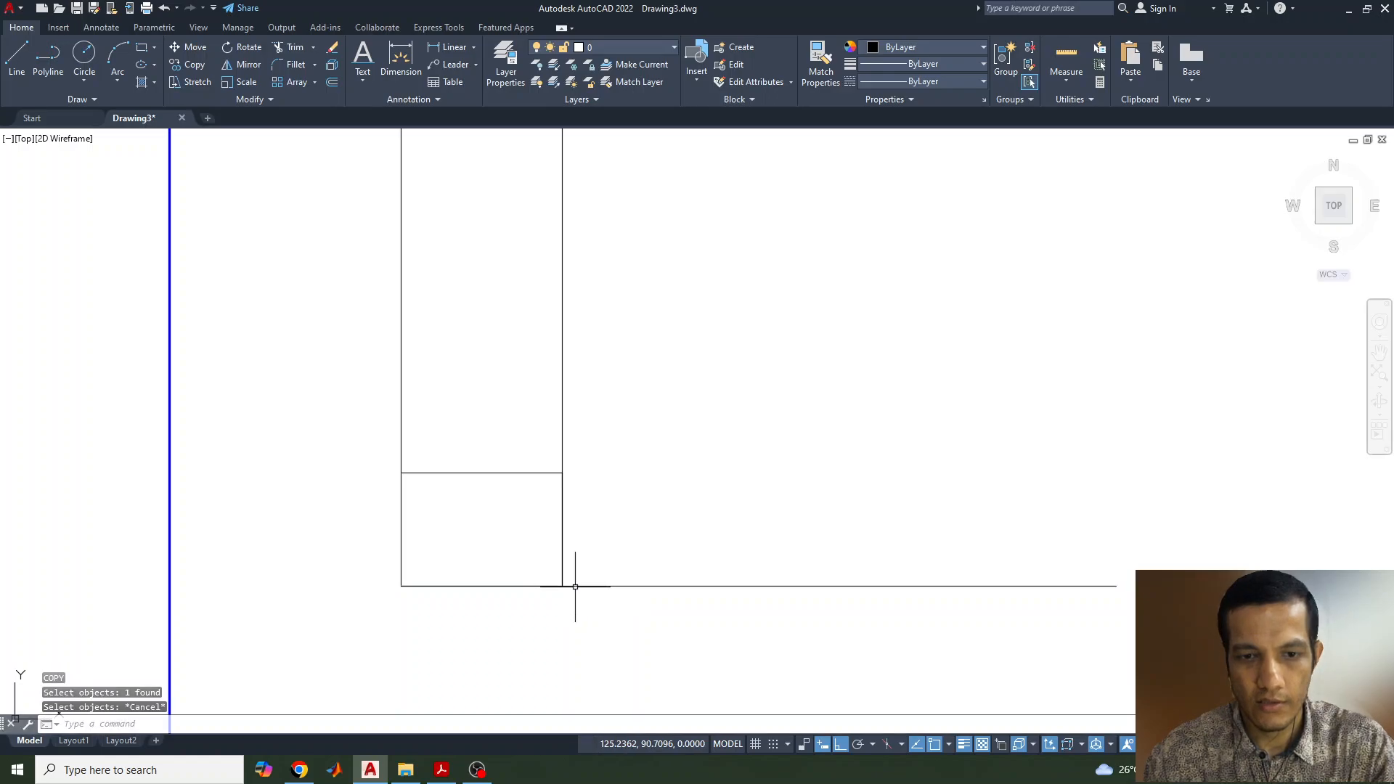
{"action": "key", "text": "Return"}
{"action": "left_click", "coordinate": [576, 587]}
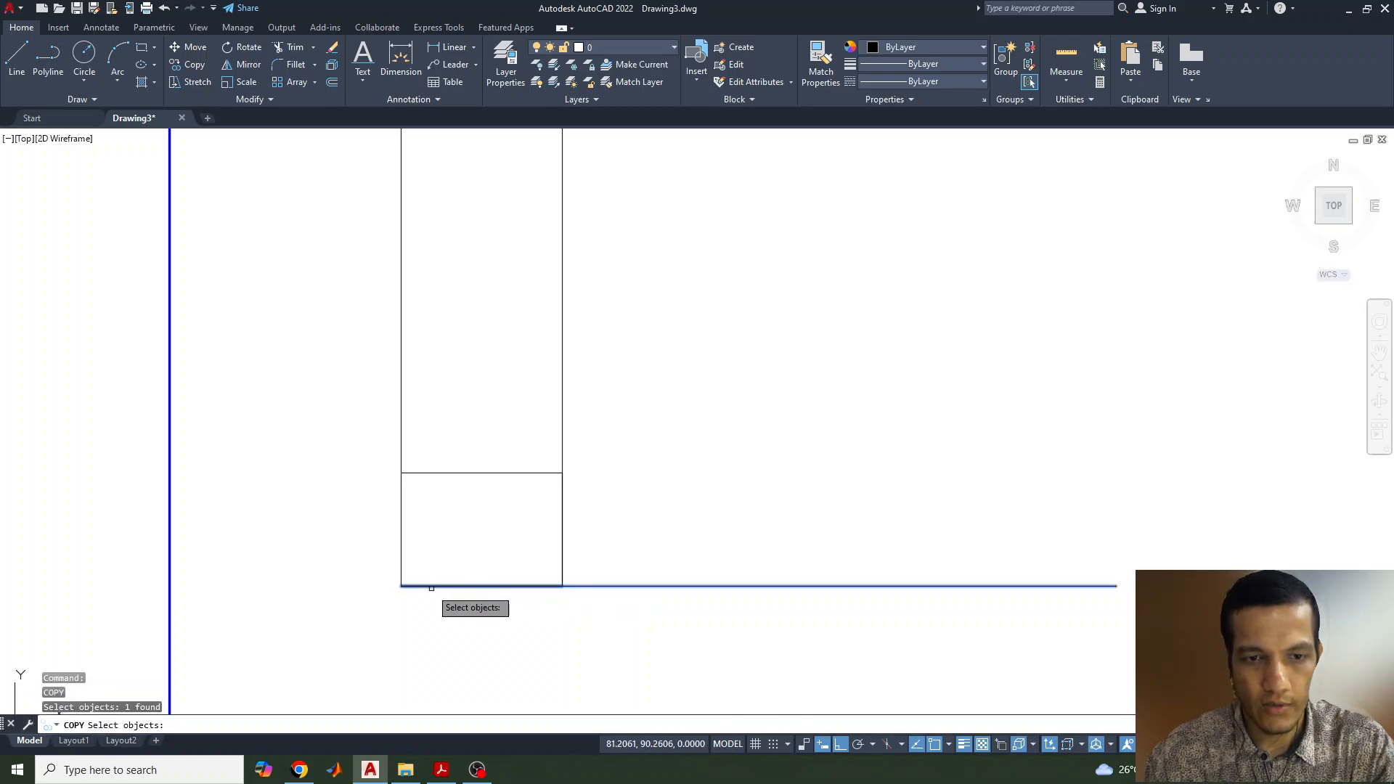
{"action": "key", "text": "Return"}
{"action": "left_click", "coordinate": [401, 586]}
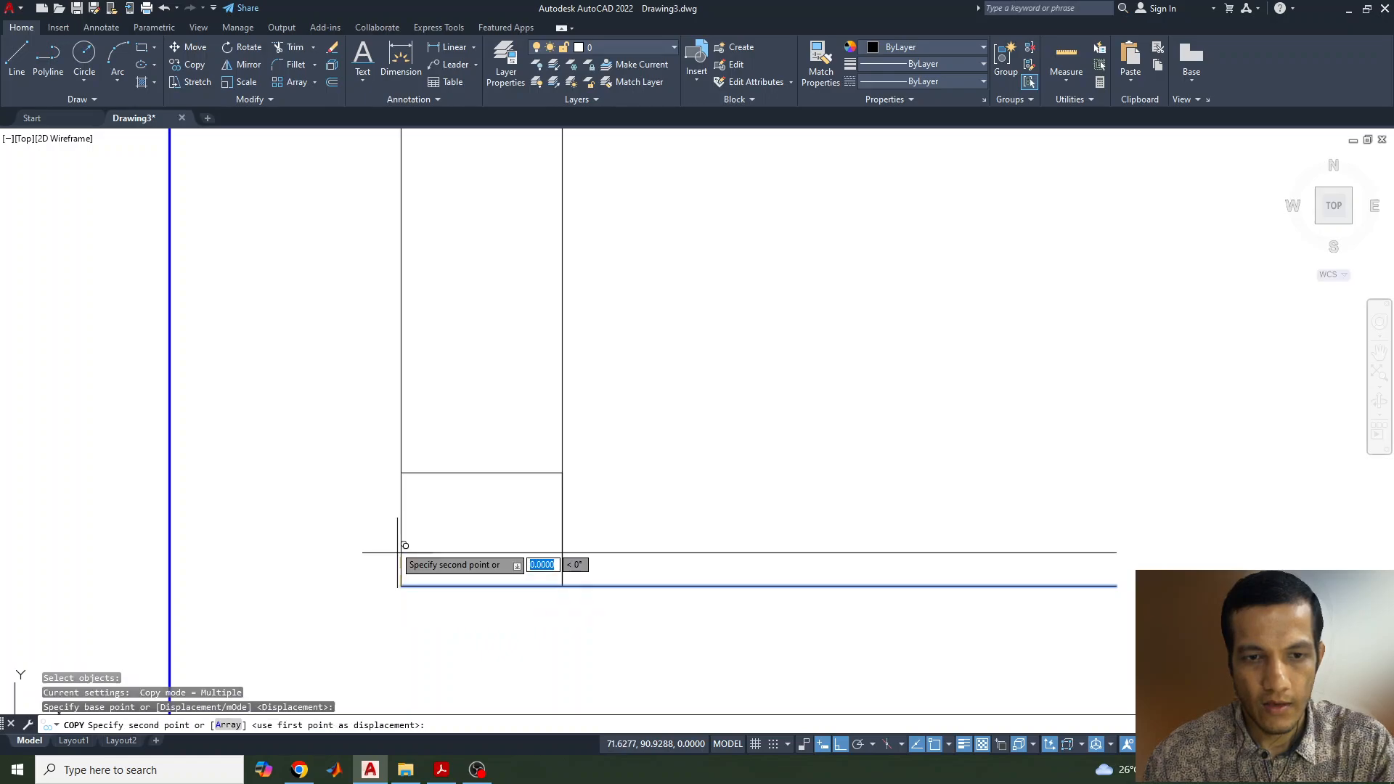
{"action": "left_click", "coordinate": [401, 472]}
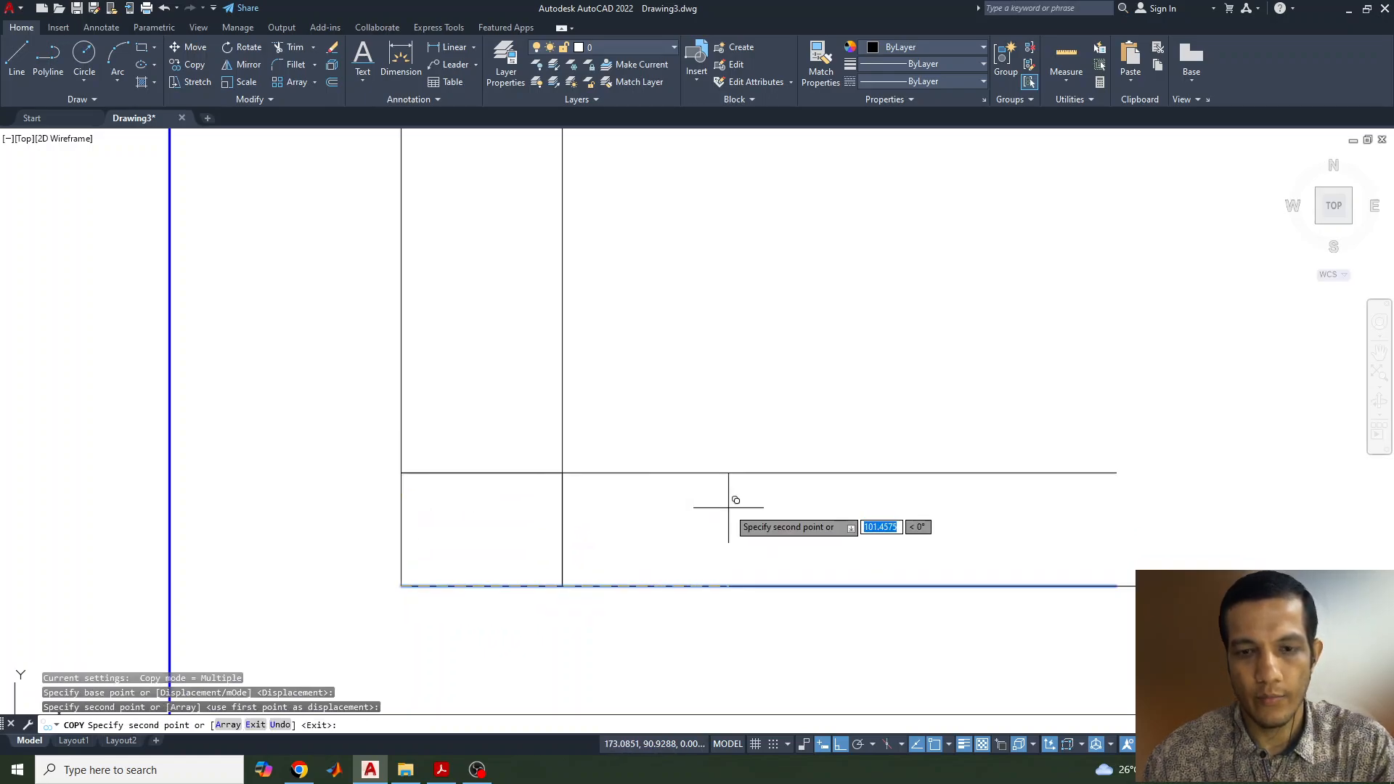
{"action": "key", "text": "Escape"}
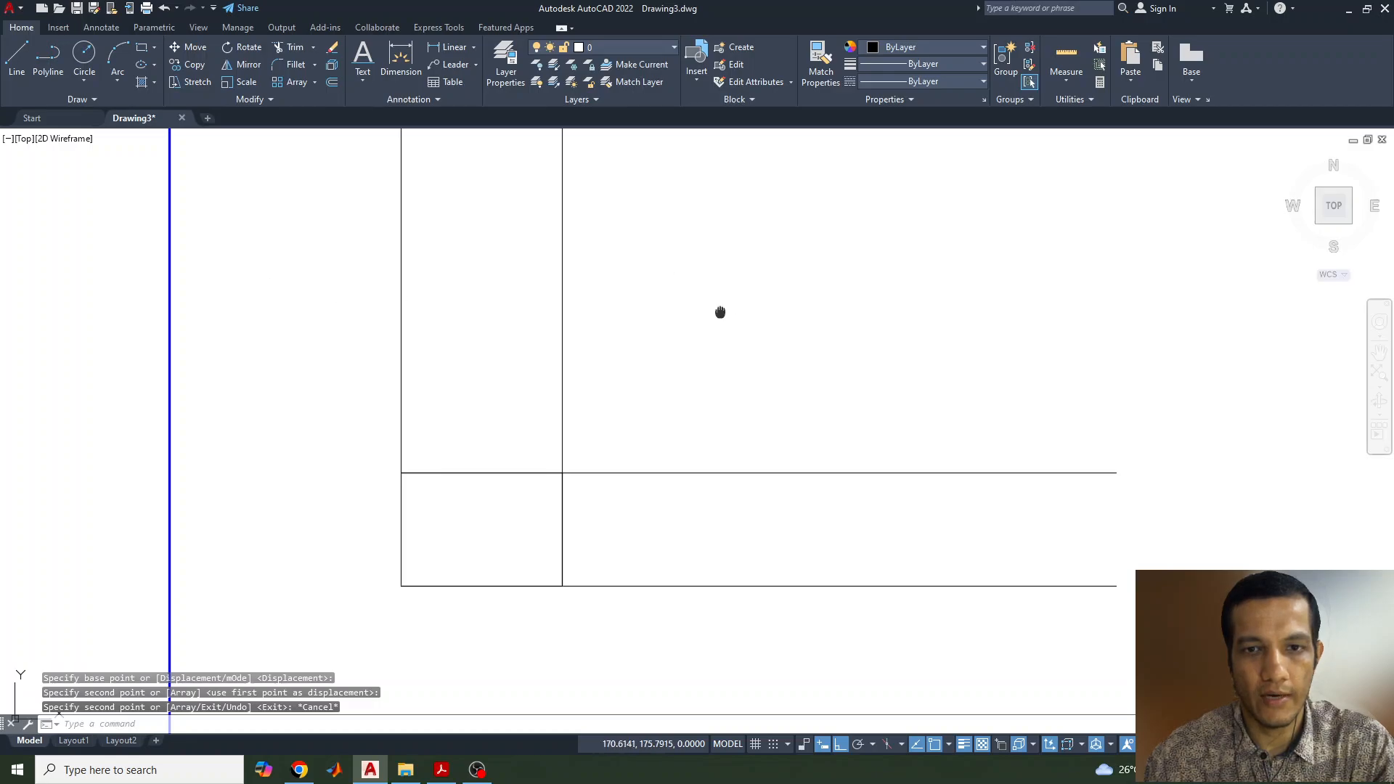
Step: Place four points along the copied horizontal line at widening intervals, starting about 13 mm right of its crossing with the copied vertical
{"action": "mouse_move", "coordinate": [720, 312]}
{"action": "middle_mouse_down"}
{"action": "mouse_move", "coordinate": [700, 435]}
{"action": "mouse_move", "coordinate": [706, 408]}
{"action": "middle_mouse_up"}
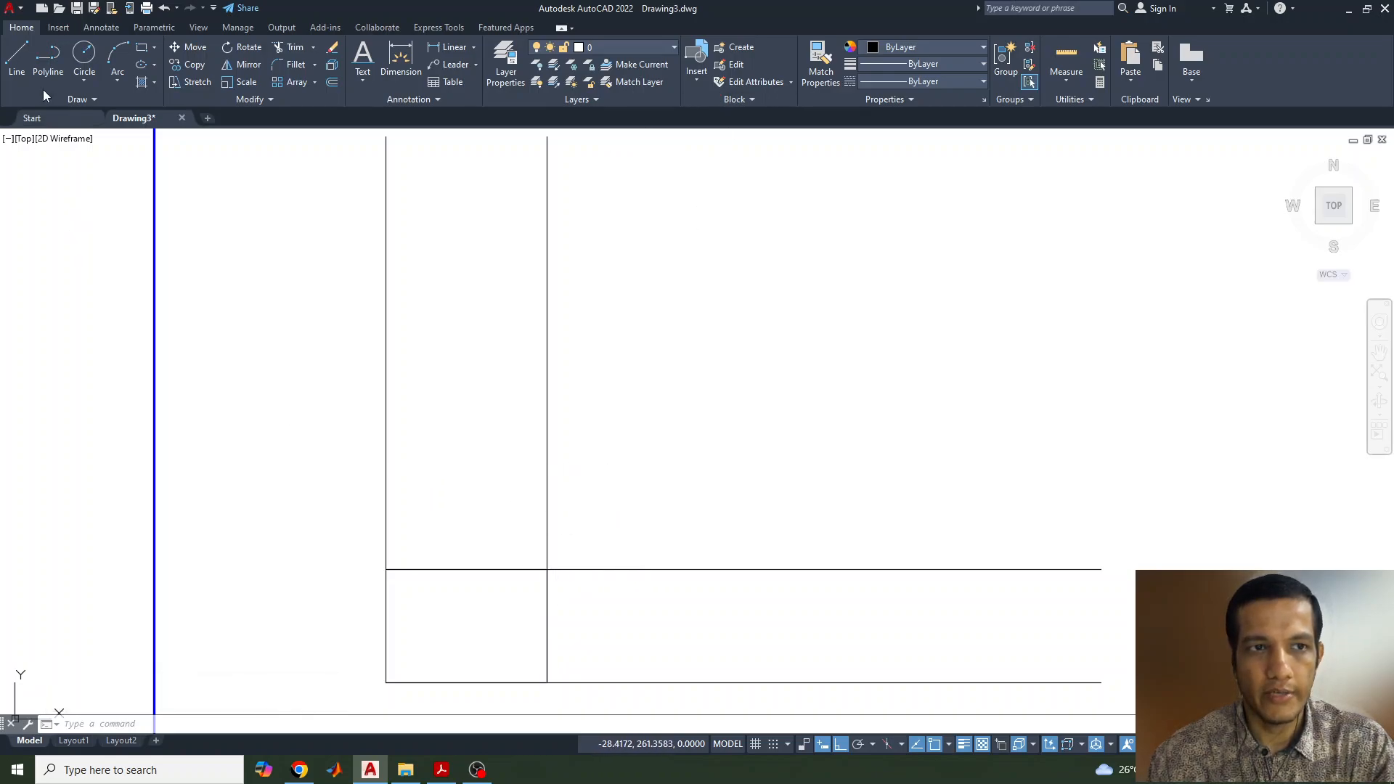
{"action": "key", "text": "Return"}
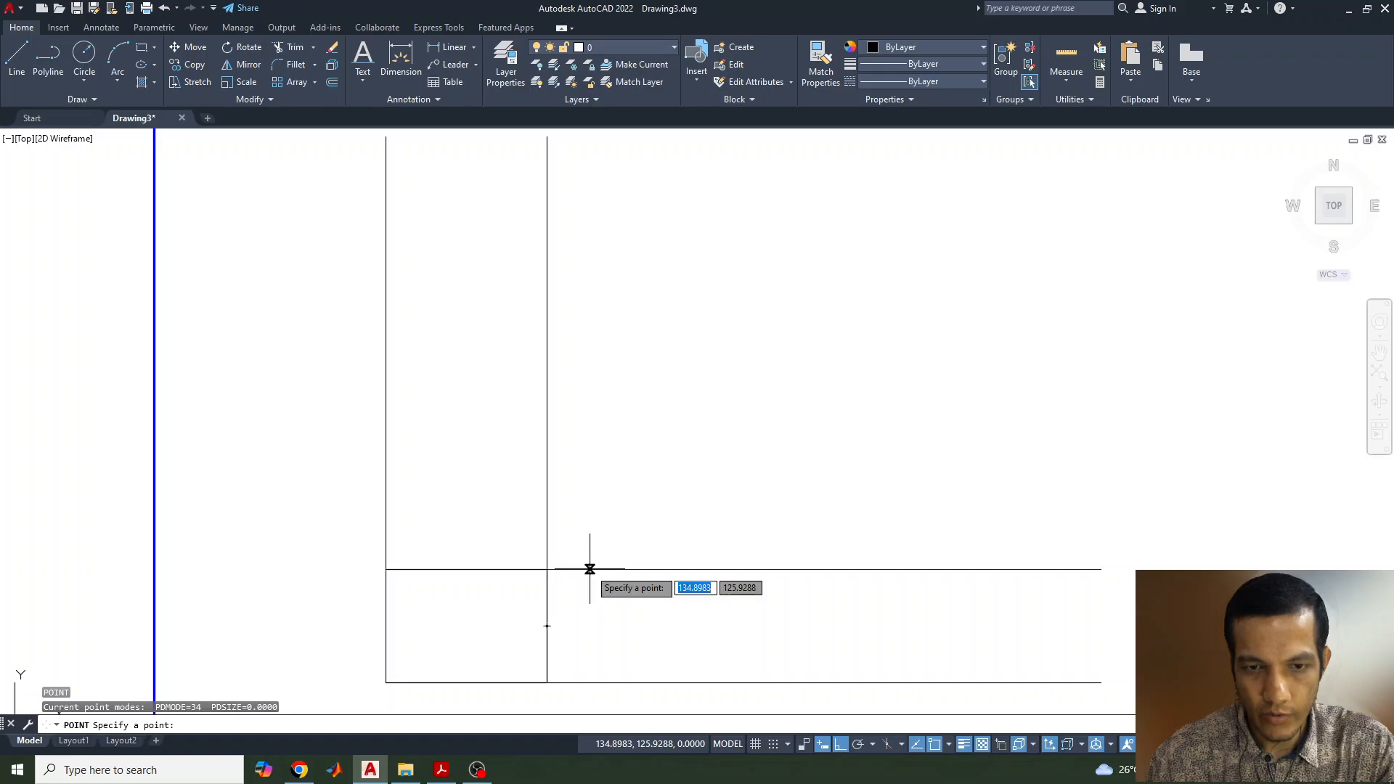
{"action": "left_click", "coordinate": [591, 569]}
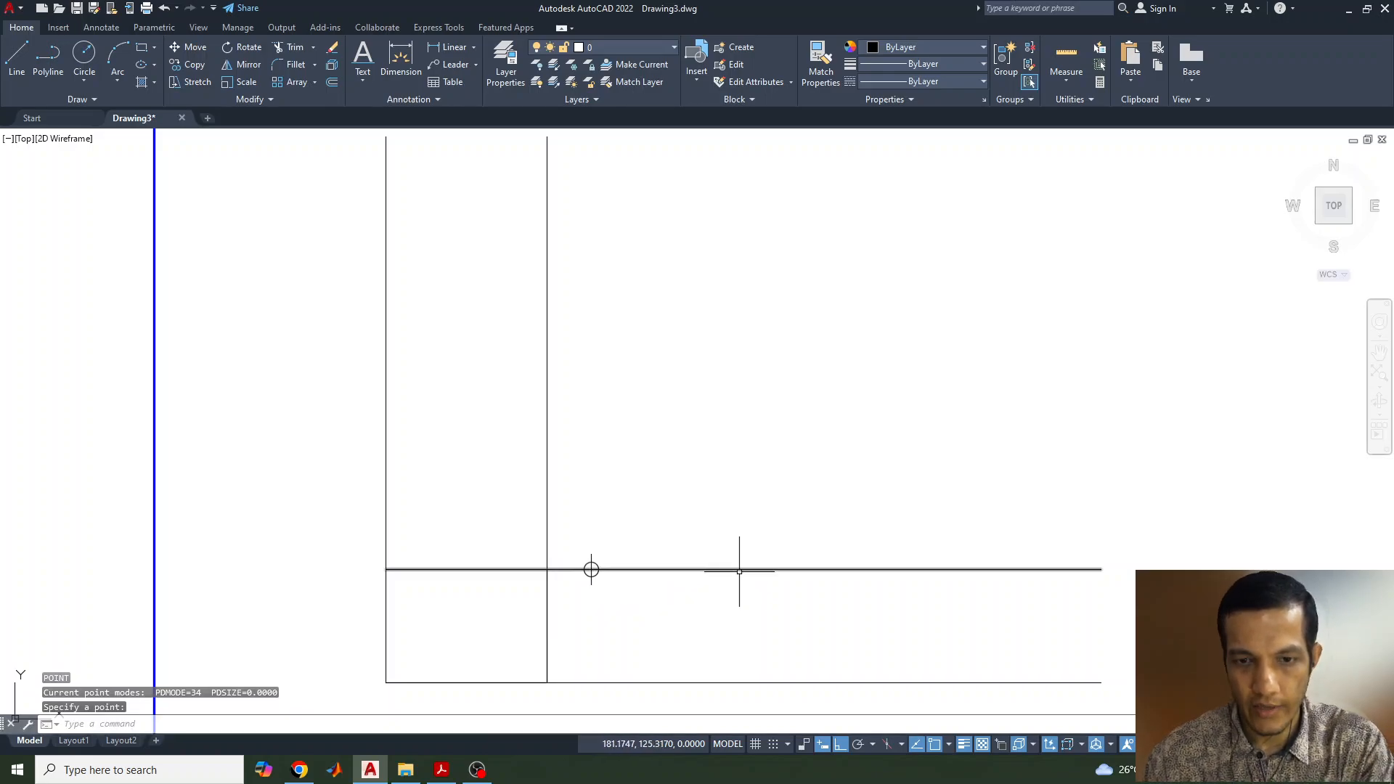
{"action": "key", "text": "Return"}
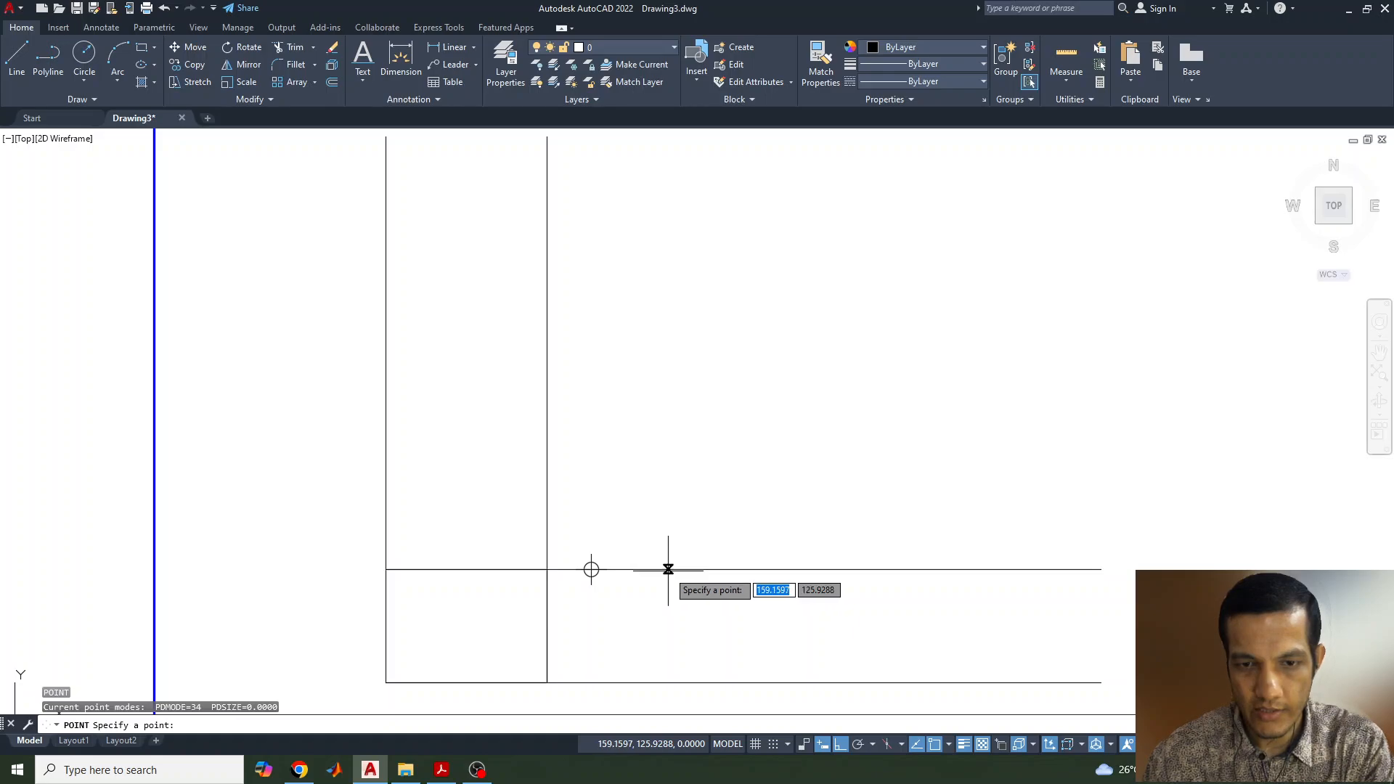
{"action": "left_click", "coordinate": [669, 569]}
{"action": "key", "text": "Return"}
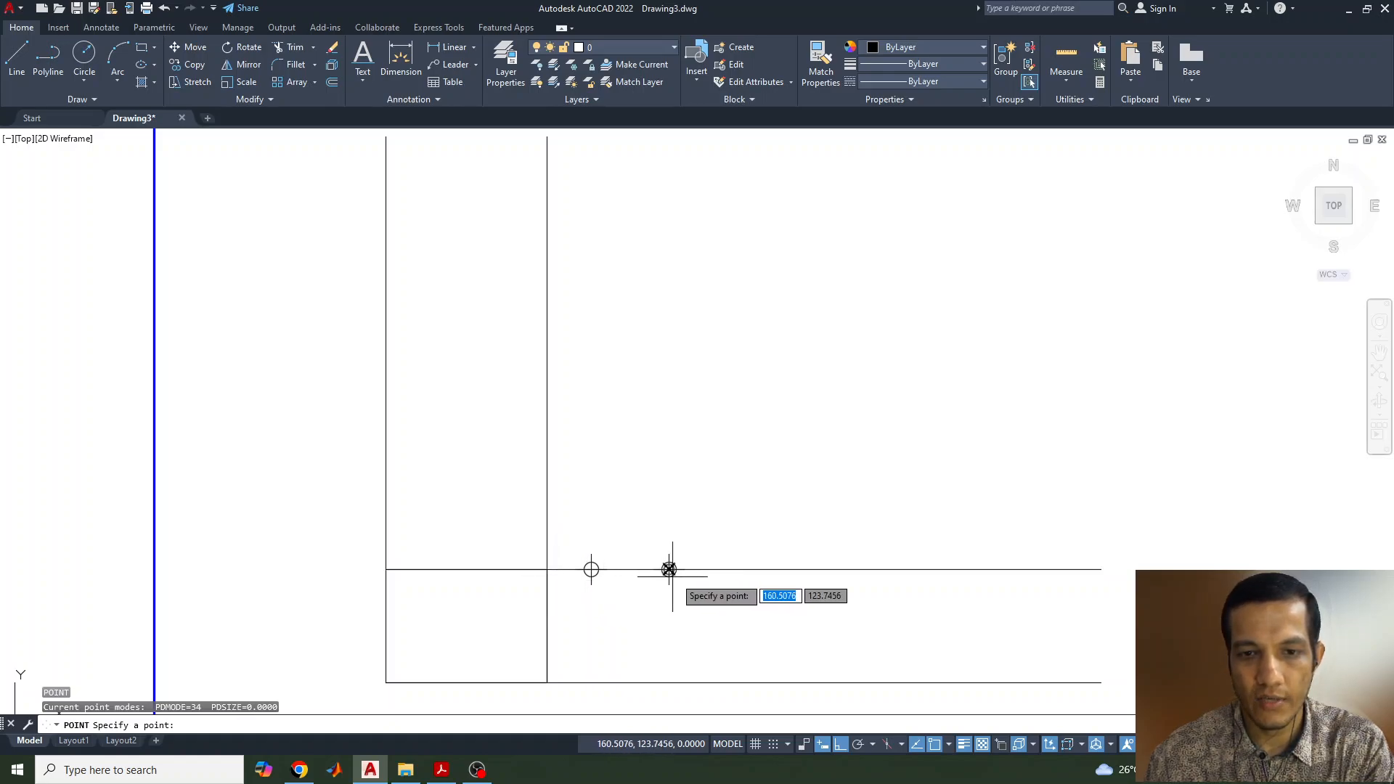
{"action": "left_click", "coordinate": [764, 570]}
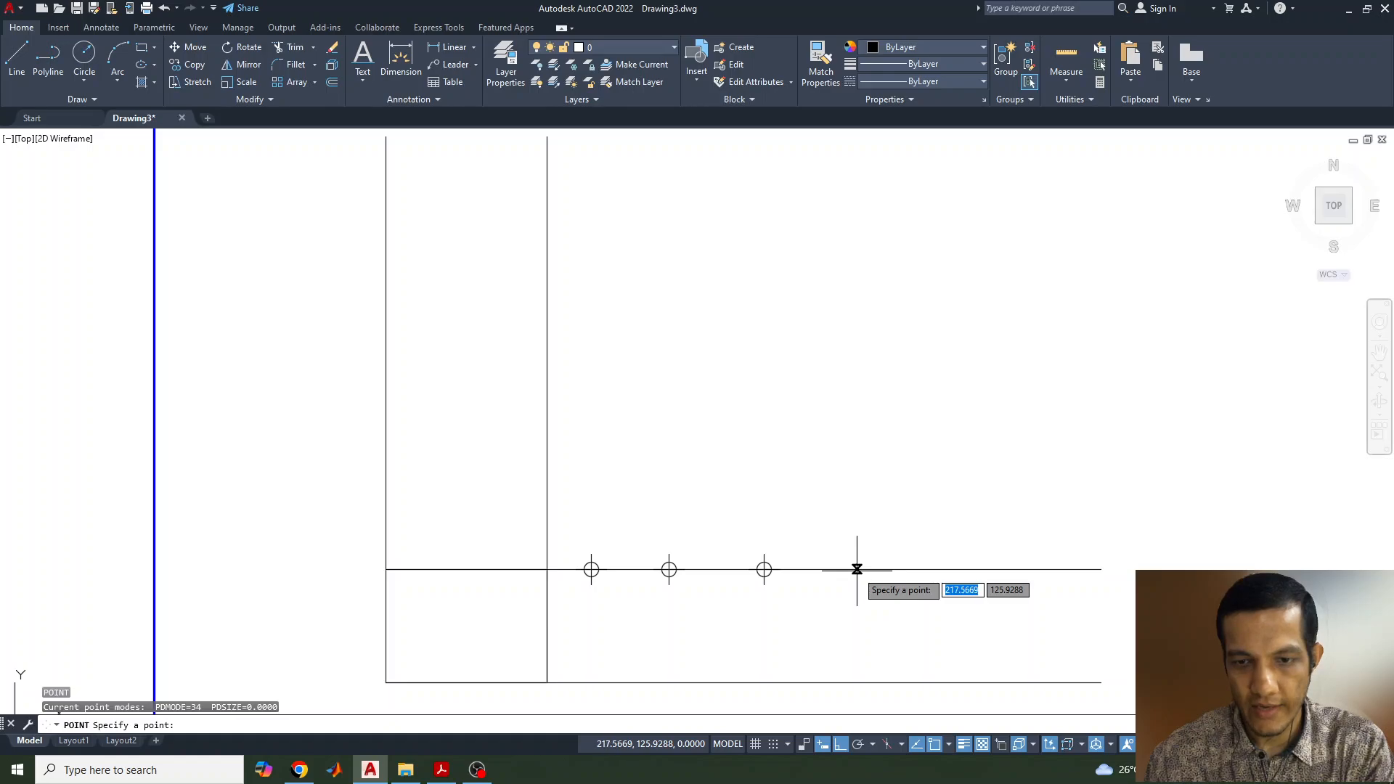
{"action": "left_click", "coordinate": [873, 569]}
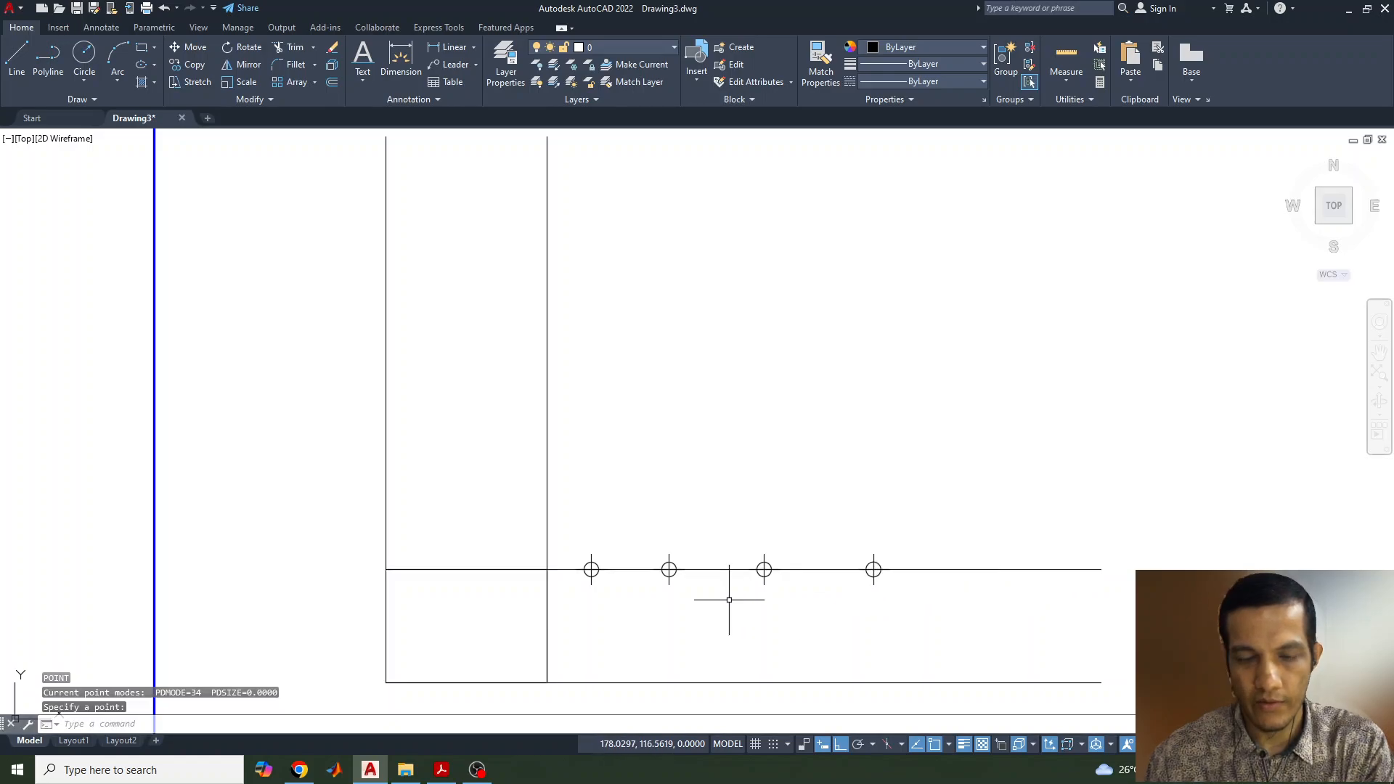
Step: Check the PDF figure and place four points up the copied vertical line, starting about 14 mm above its crossing with the copied horizontal, roughly 23 mm apart
{"action": "left_click", "coordinate": [448, 780]}
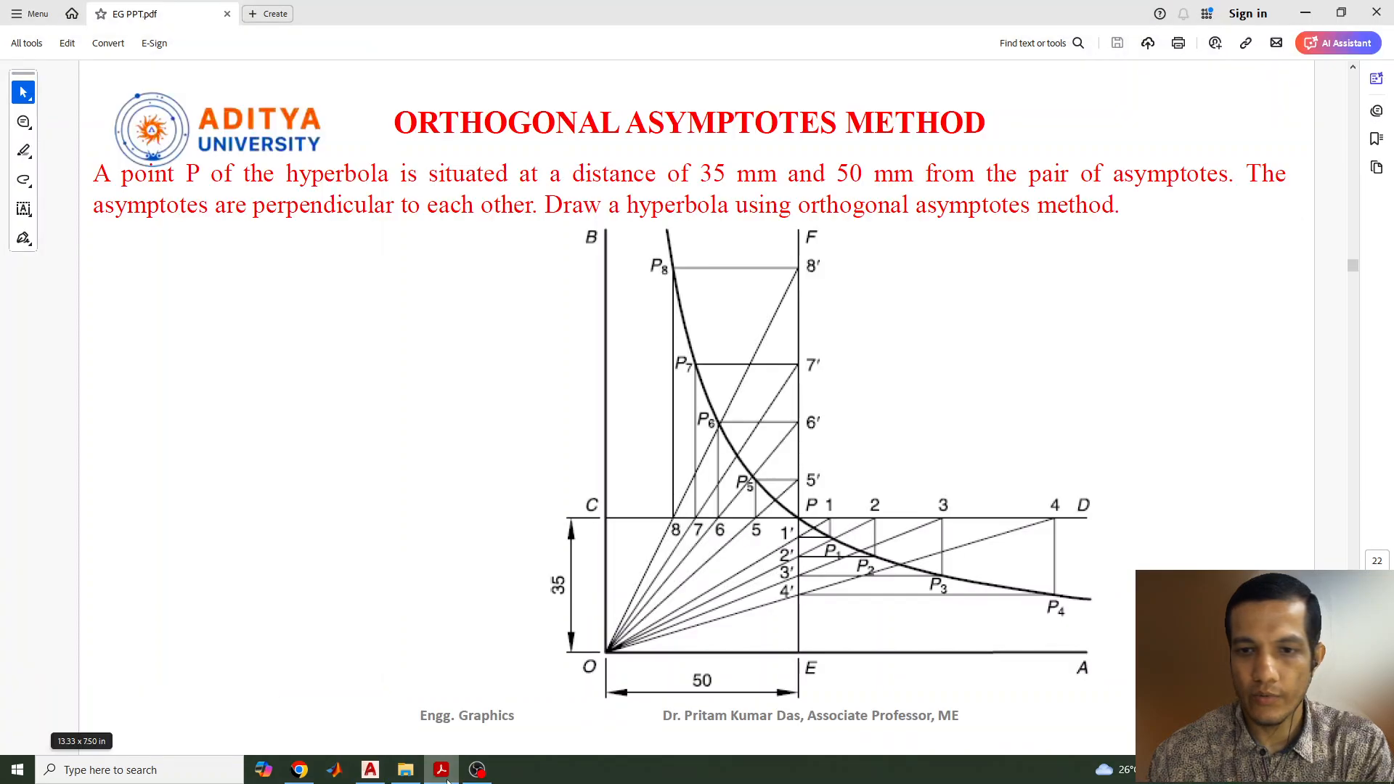
{"action": "left_click", "coordinate": [447, 780]}
{"action": "key", "text": "Return"}
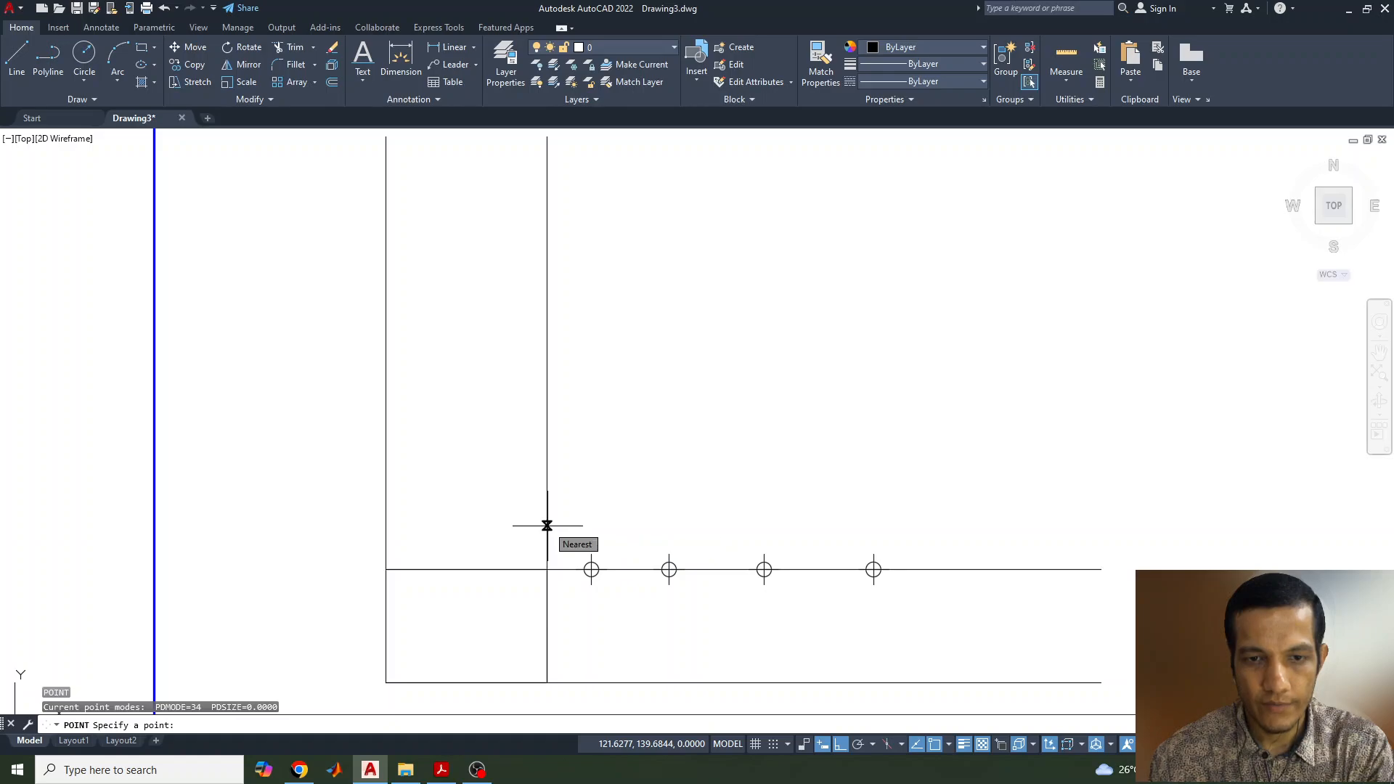
{"action": "left_click", "coordinate": [547, 524]}
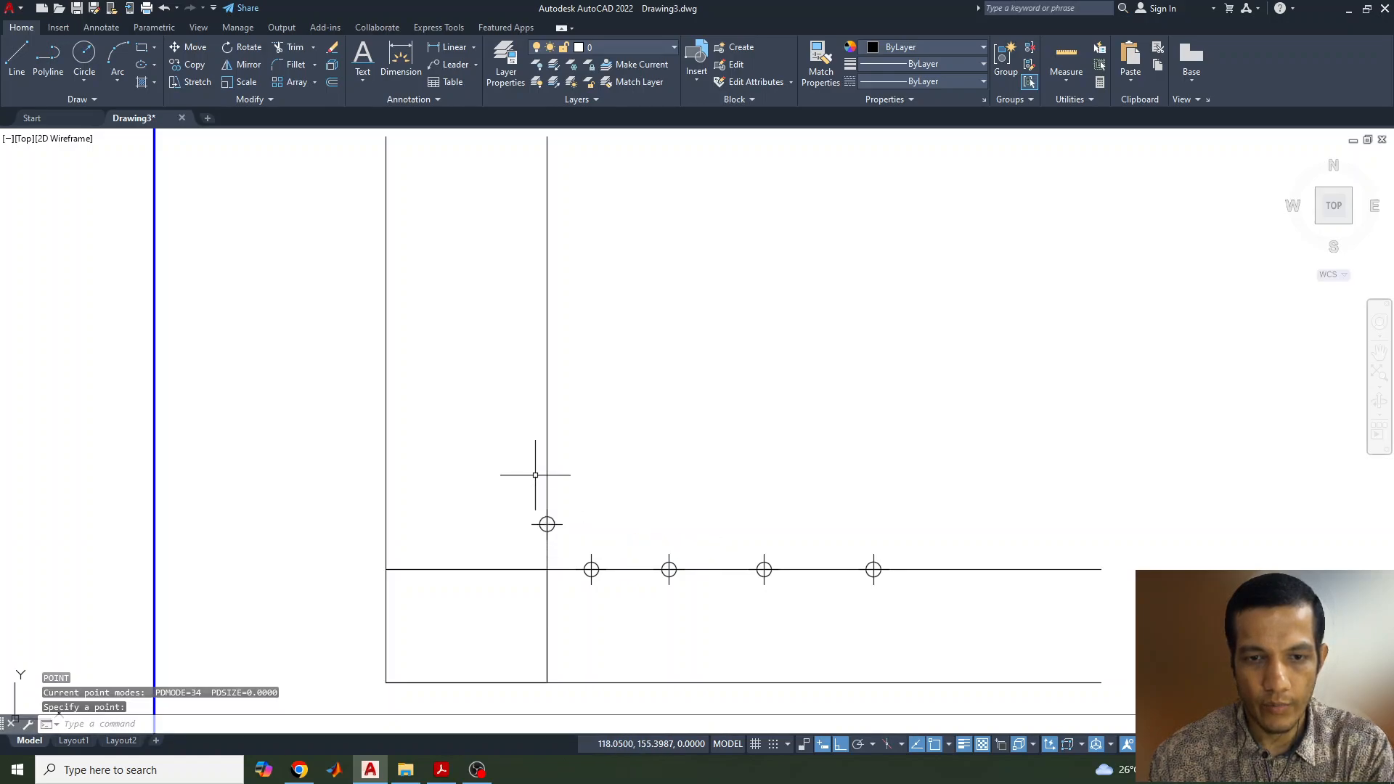
{"action": "key", "text": "Return"}
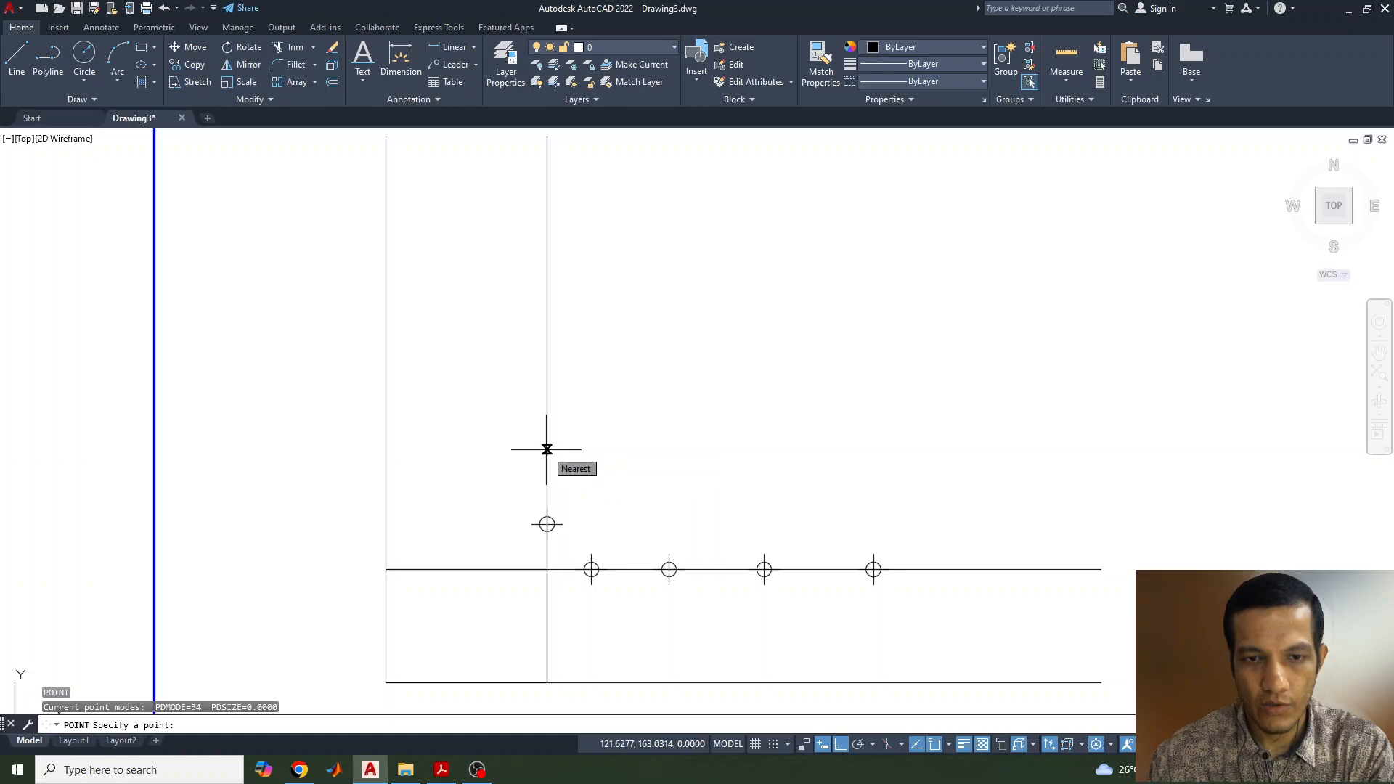
{"action": "left_click", "coordinate": [547, 449]}
{"action": "key", "text": "Return"}
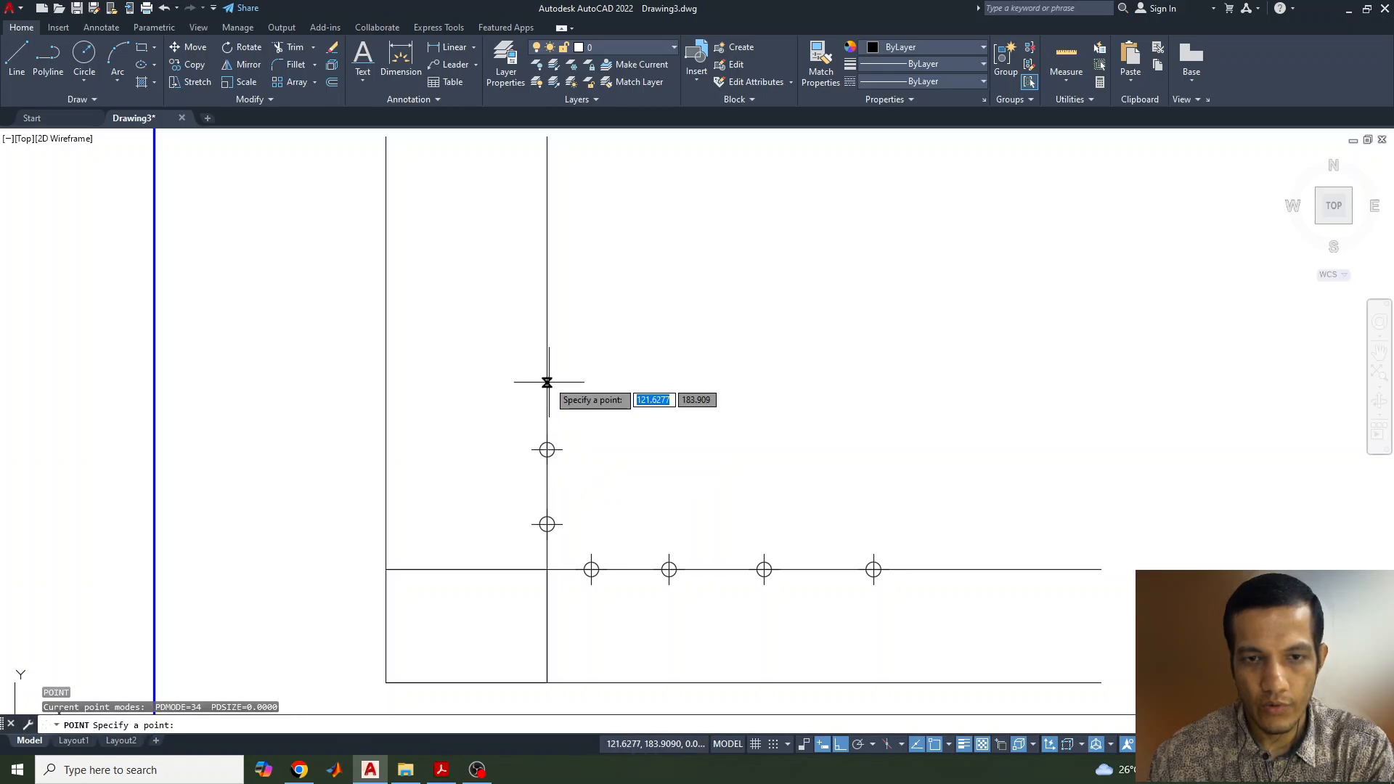
{"action": "left_click", "coordinate": [547, 377]}
{"action": "key", "text": "Return"}
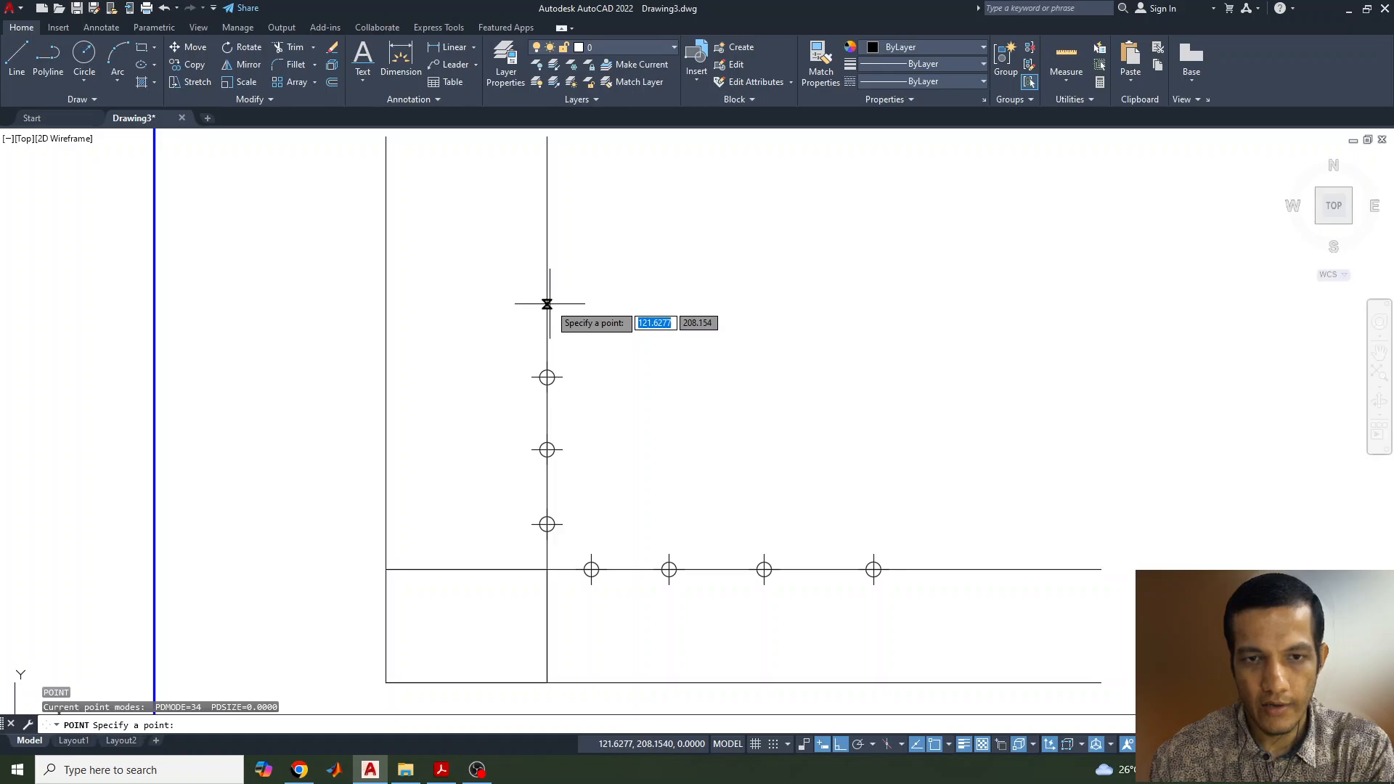
{"action": "left_click", "coordinate": [547, 302]}
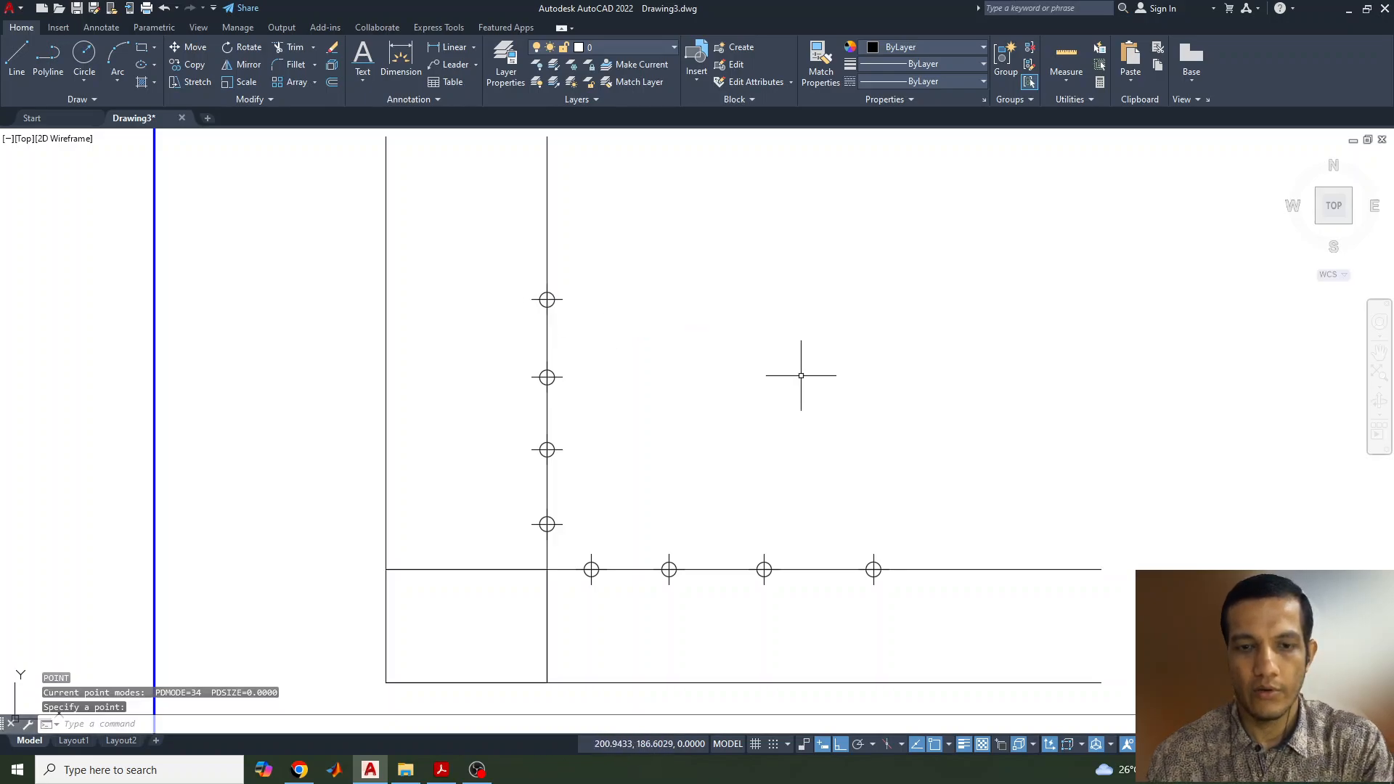
{"action": "key", "text": "Escape"}
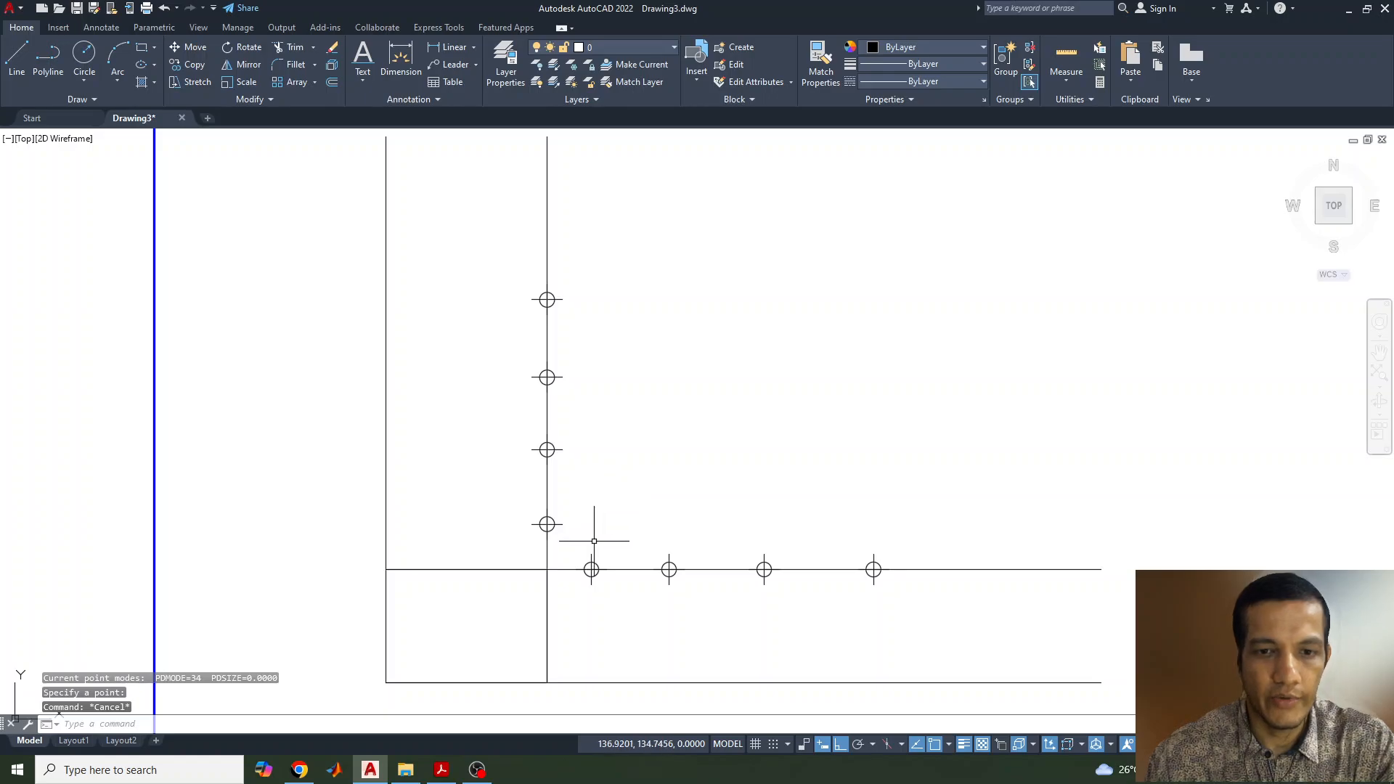
Step: Draw lines joining the asymptote corner to each of the four points on the copied vertical line
{"action": "left_click", "coordinate": [16, 58]}
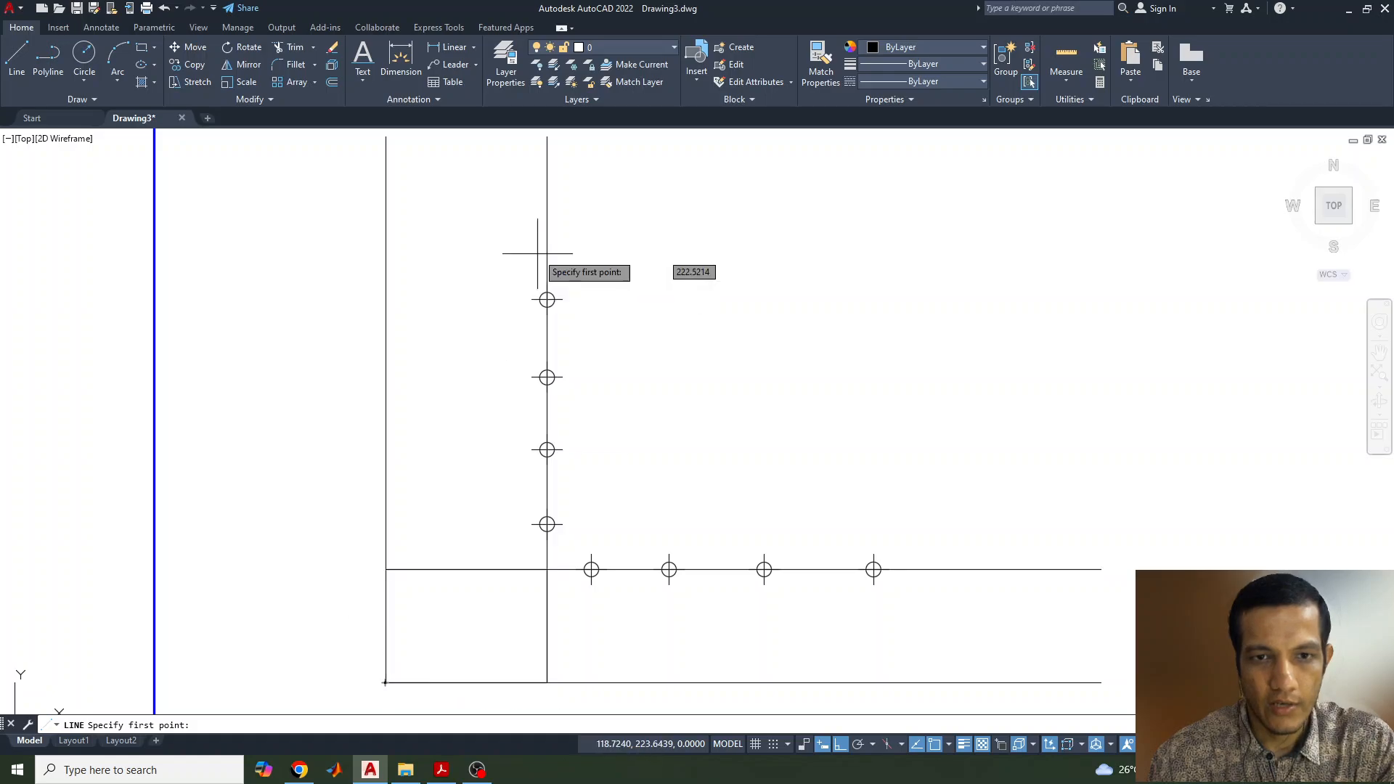
{"action": "left_click", "coordinate": [547, 299]}
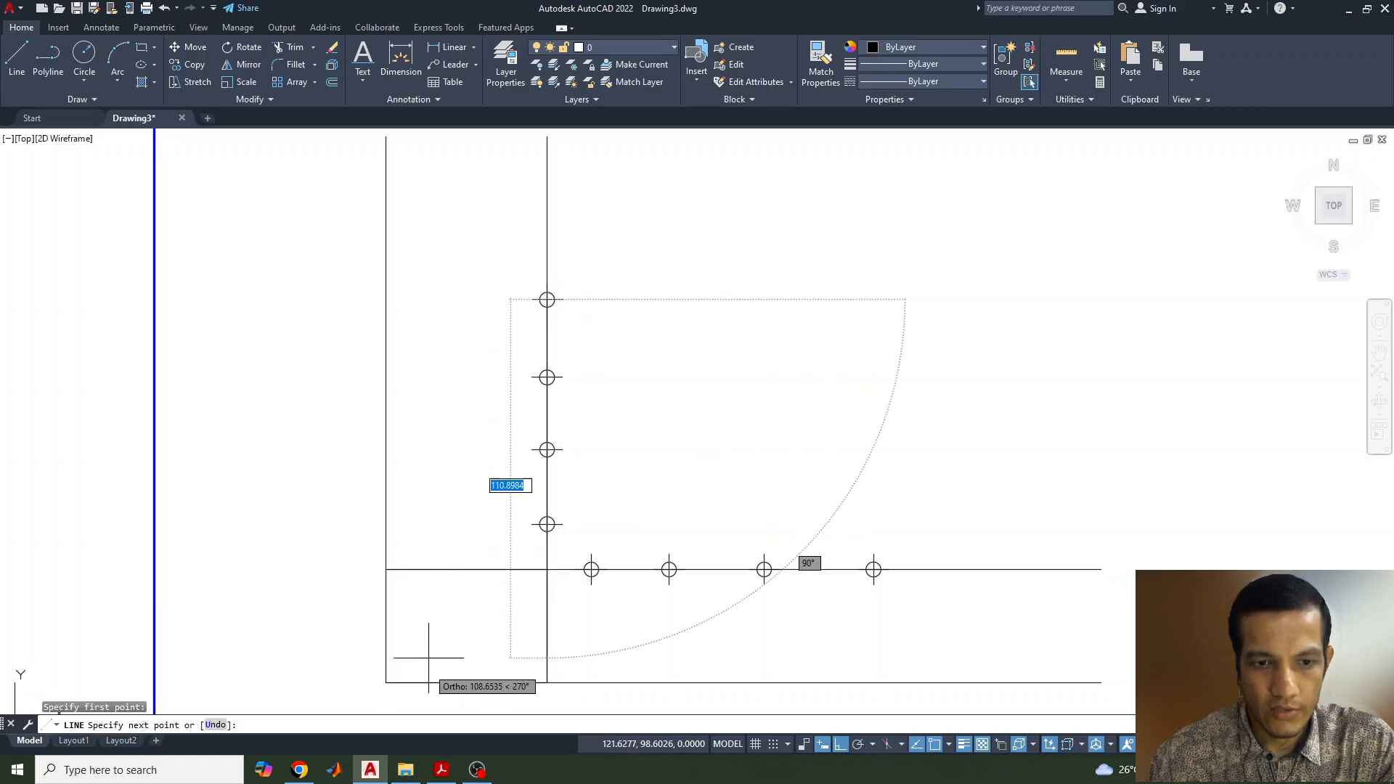
{"action": "left_click", "coordinate": [385, 683]}
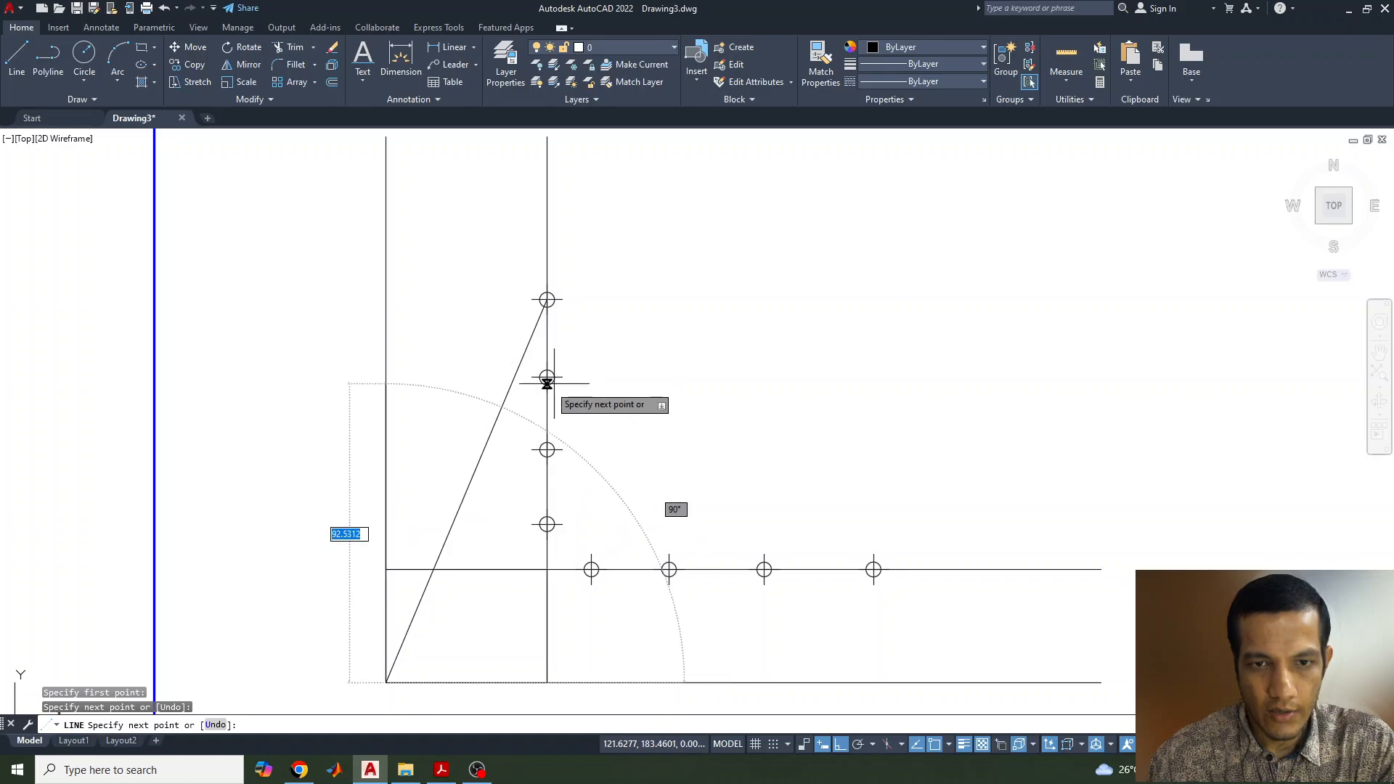
{"action": "left_click", "coordinate": [547, 377]}
{"action": "key", "text": "Return"}
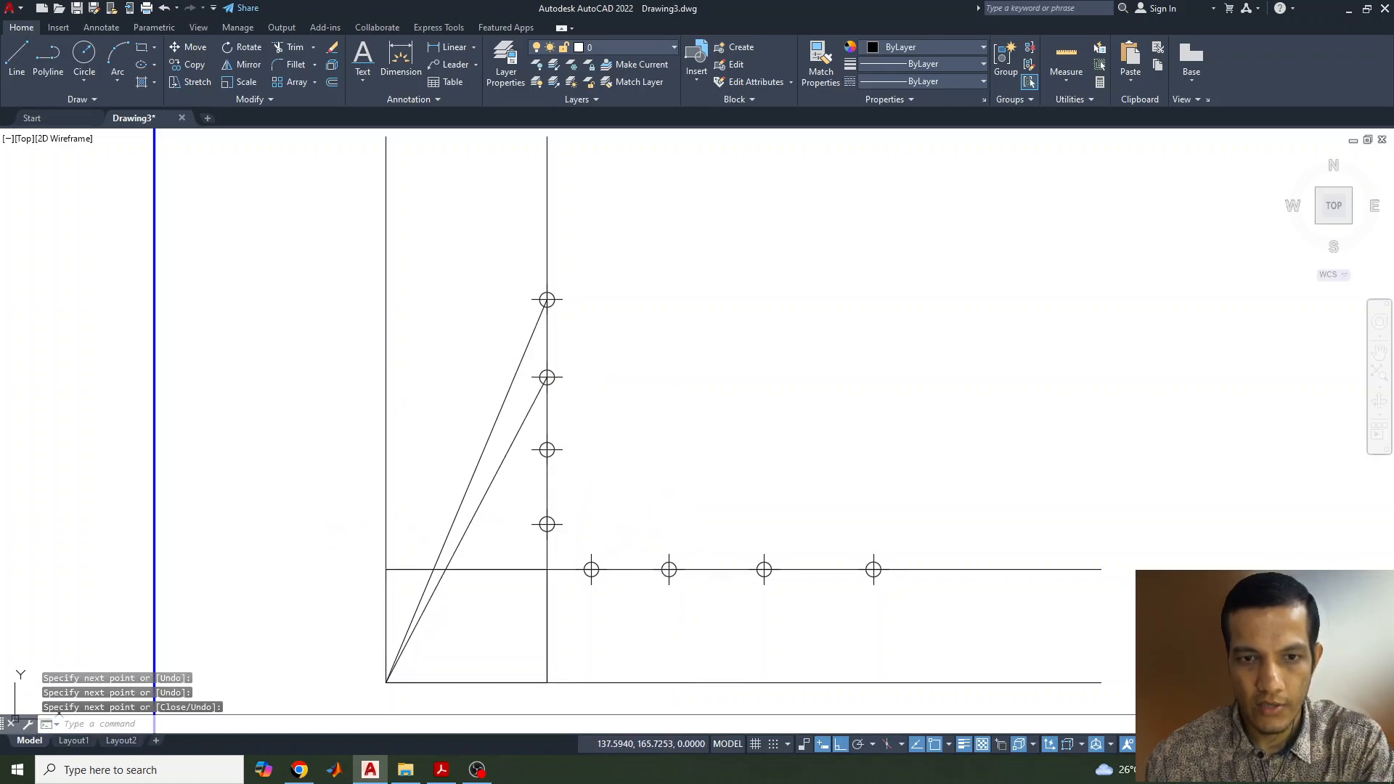
{"action": "key", "text": "Return"}
{"action": "left_click", "coordinate": [547, 450]}
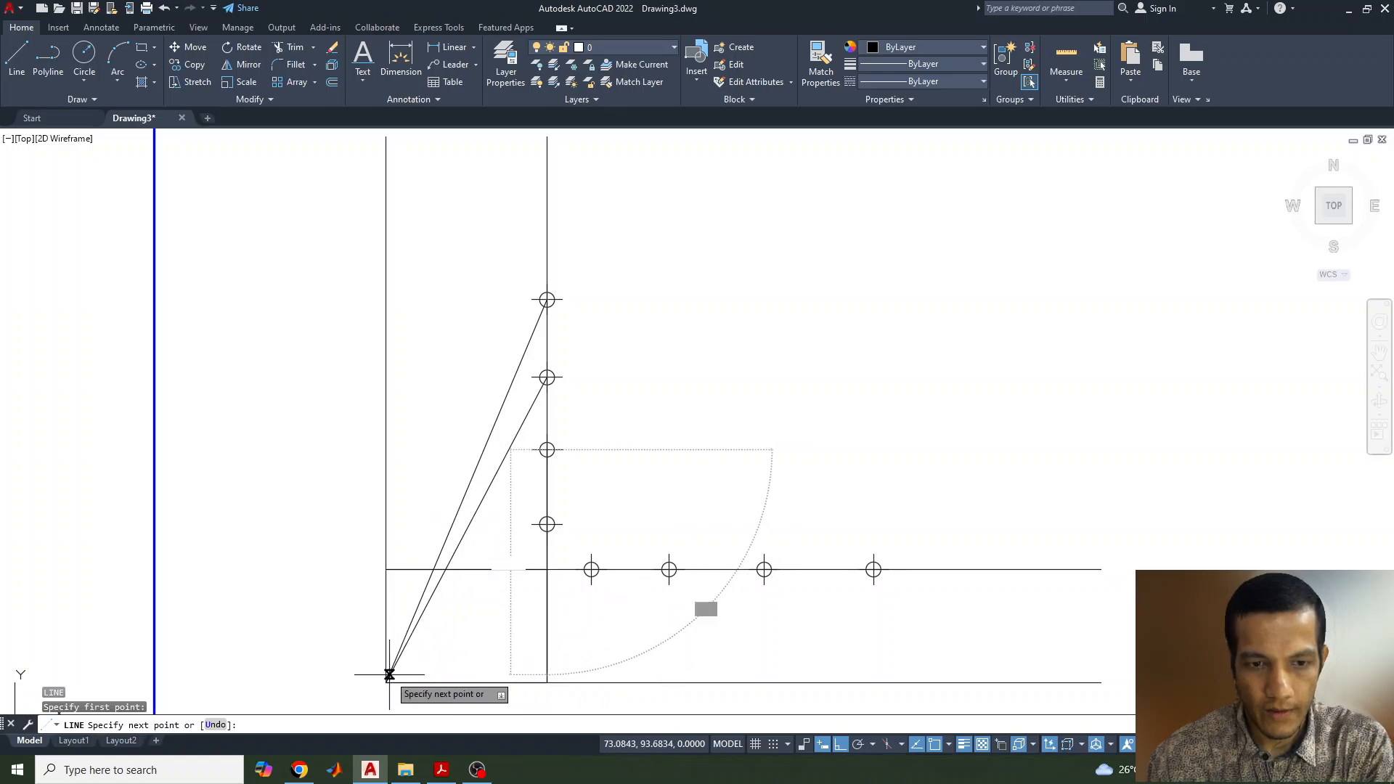
{"action": "left_click", "coordinate": [386, 683]}
{"action": "left_click", "coordinate": [547, 524]}
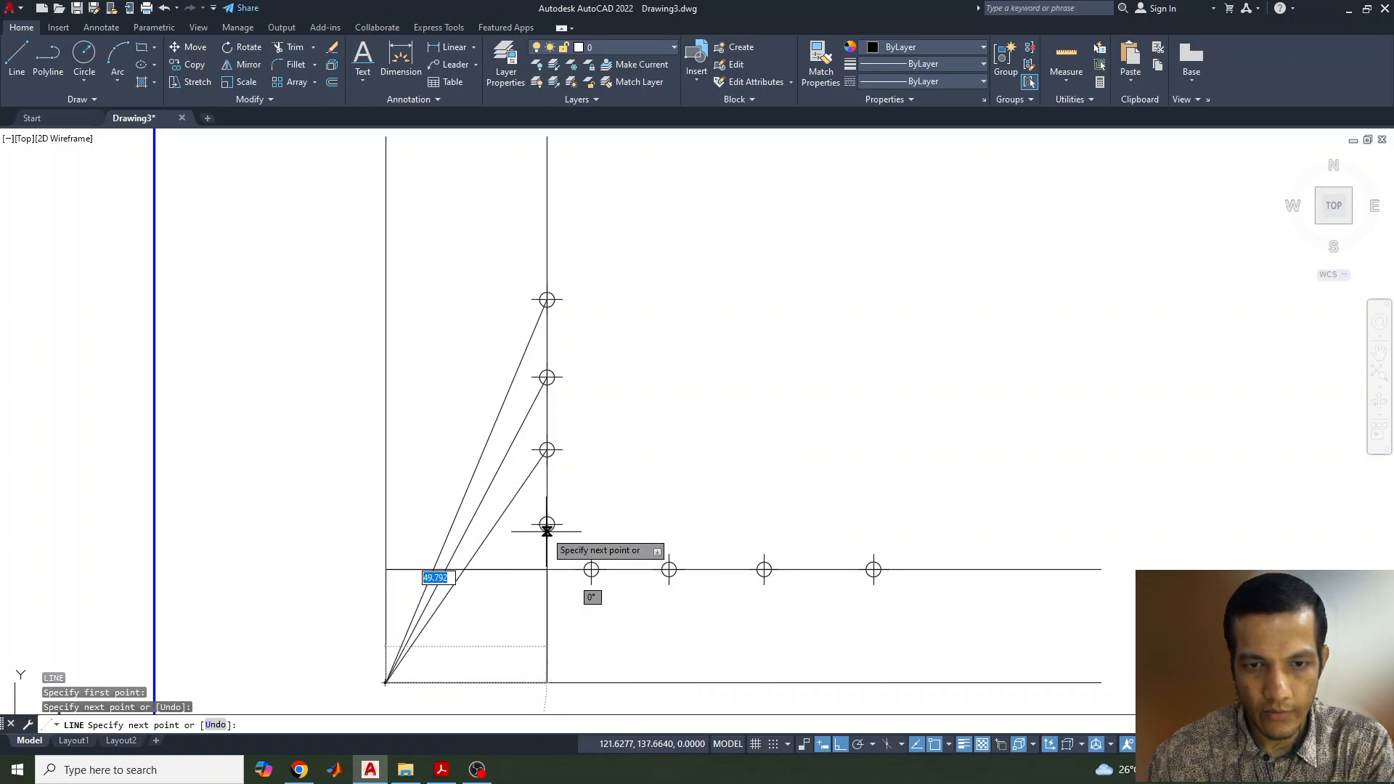
{"action": "key", "text": "Return"}
Step: Draw lines joining the asymptote corner to each of the four points on the copied horizontal line
{"action": "key", "text": "Return"}
{"action": "left_click", "coordinate": [592, 569]}
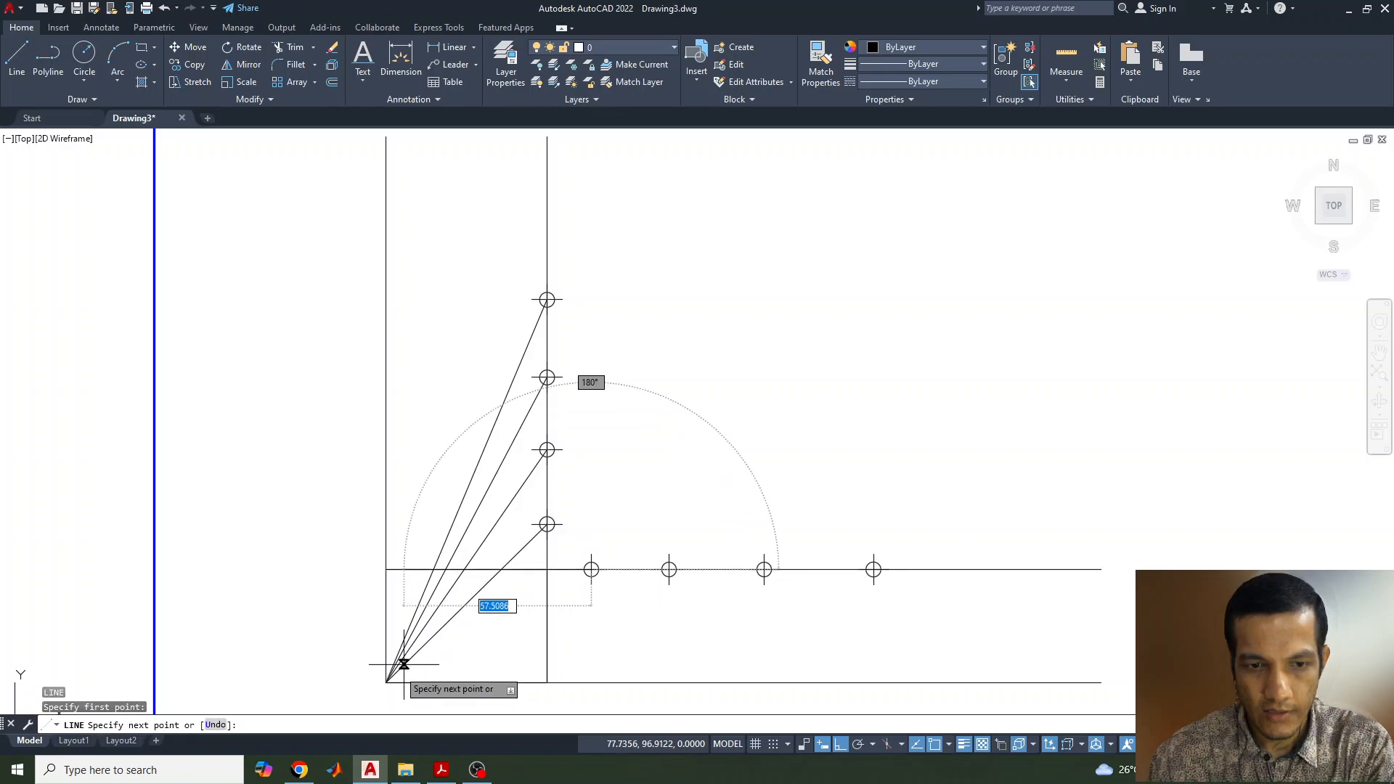
{"action": "left_click", "coordinate": [386, 683]}
{"action": "left_click", "coordinate": [669, 569]}
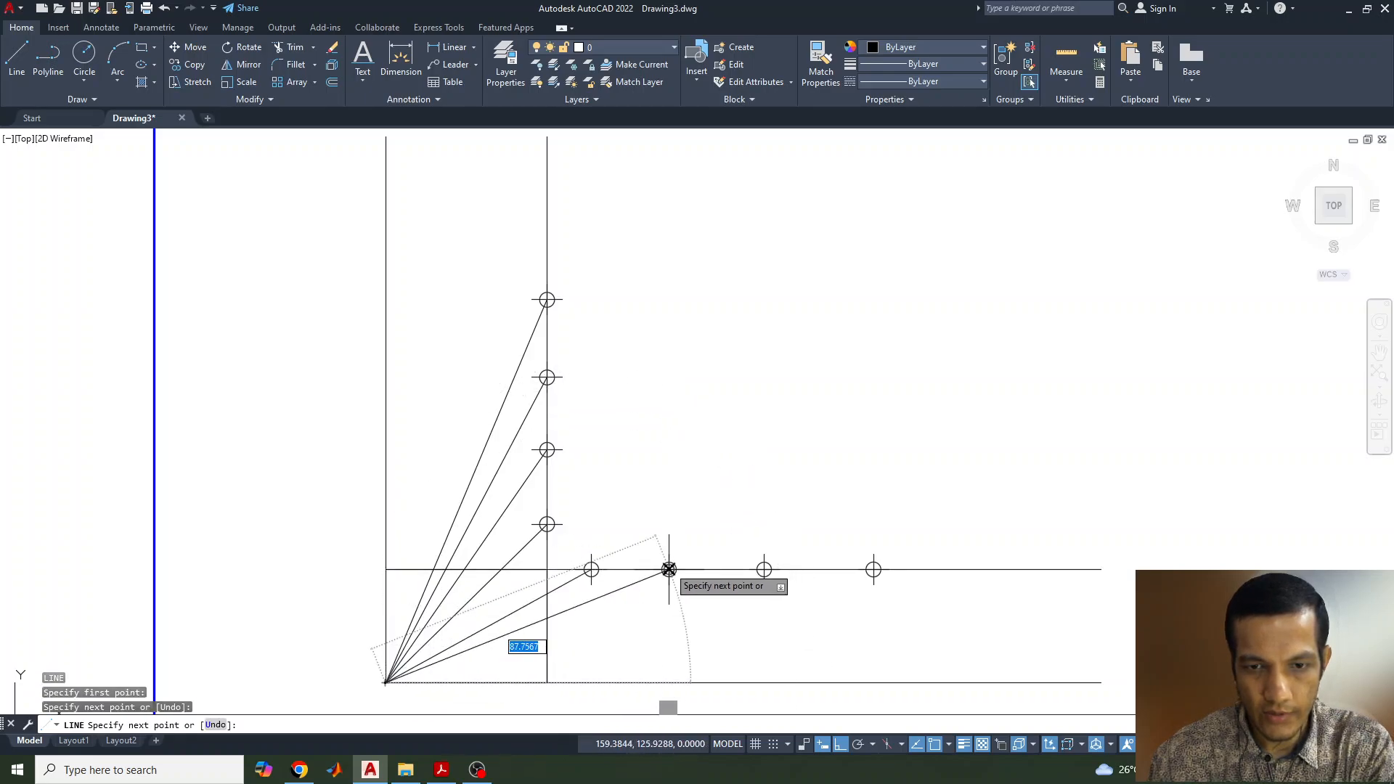
{"action": "key", "text": "Return"}
{"action": "key", "text": "Return"}
{"action": "left_click", "coordinate": [764, 569]}
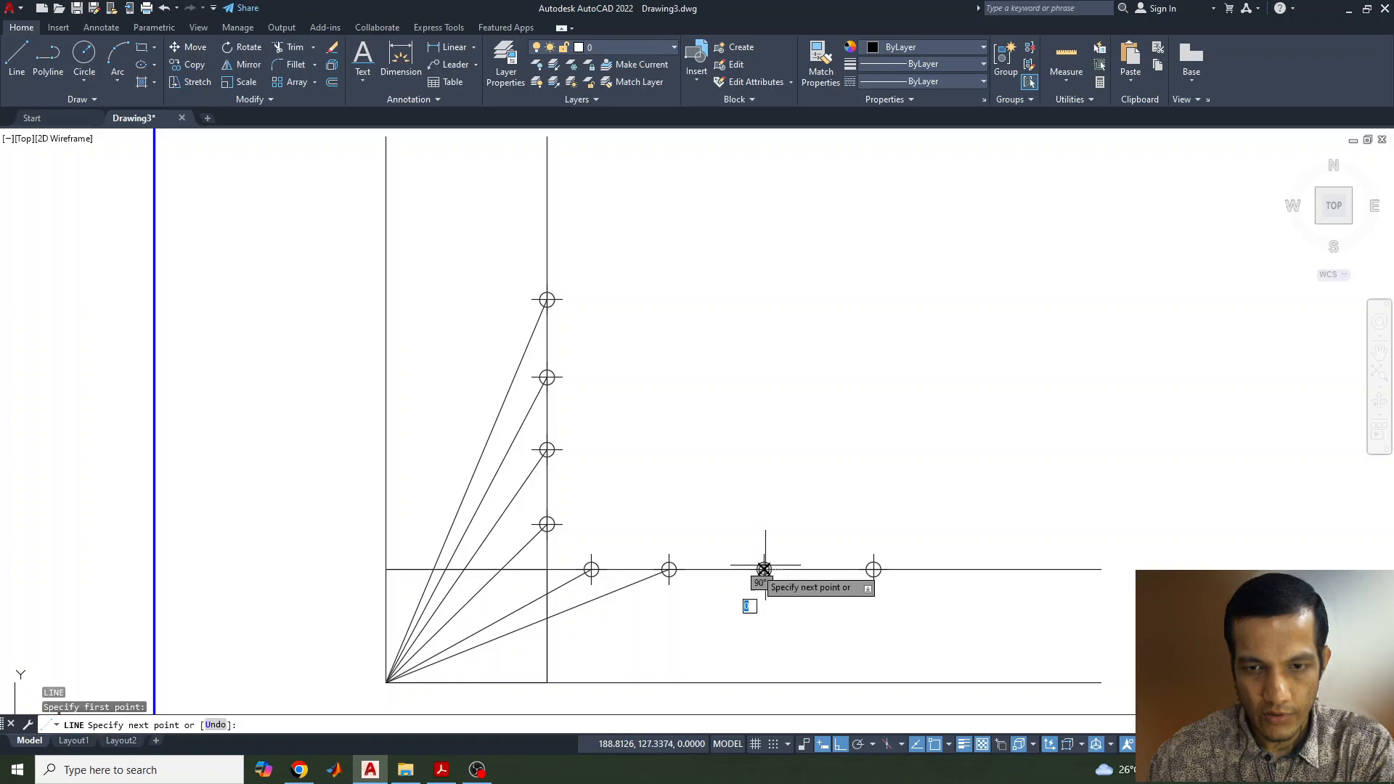
{"action": "left_click", "coordinate": [386, 683]}
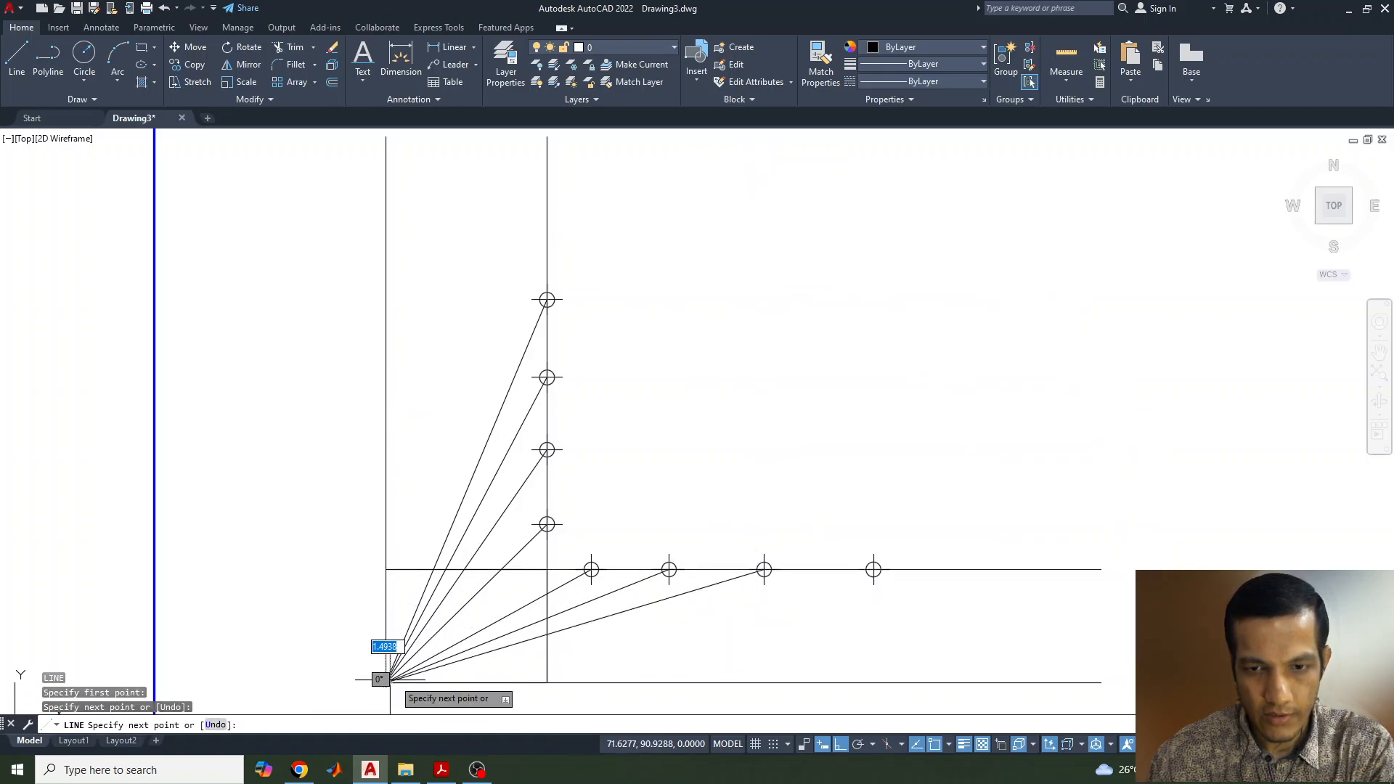
{"action": "left_click", "coordinate": [874, 570]}
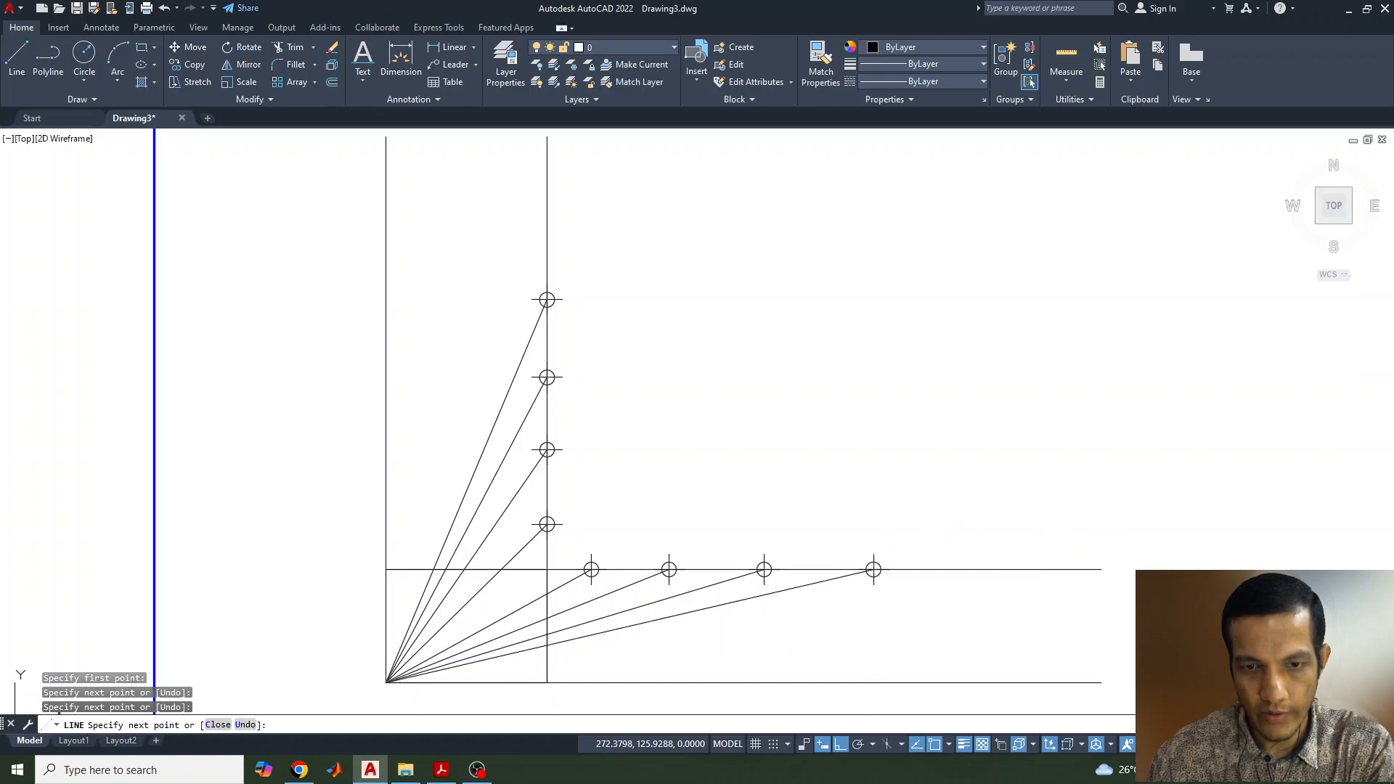
{"action": "key", "text": "Return"}
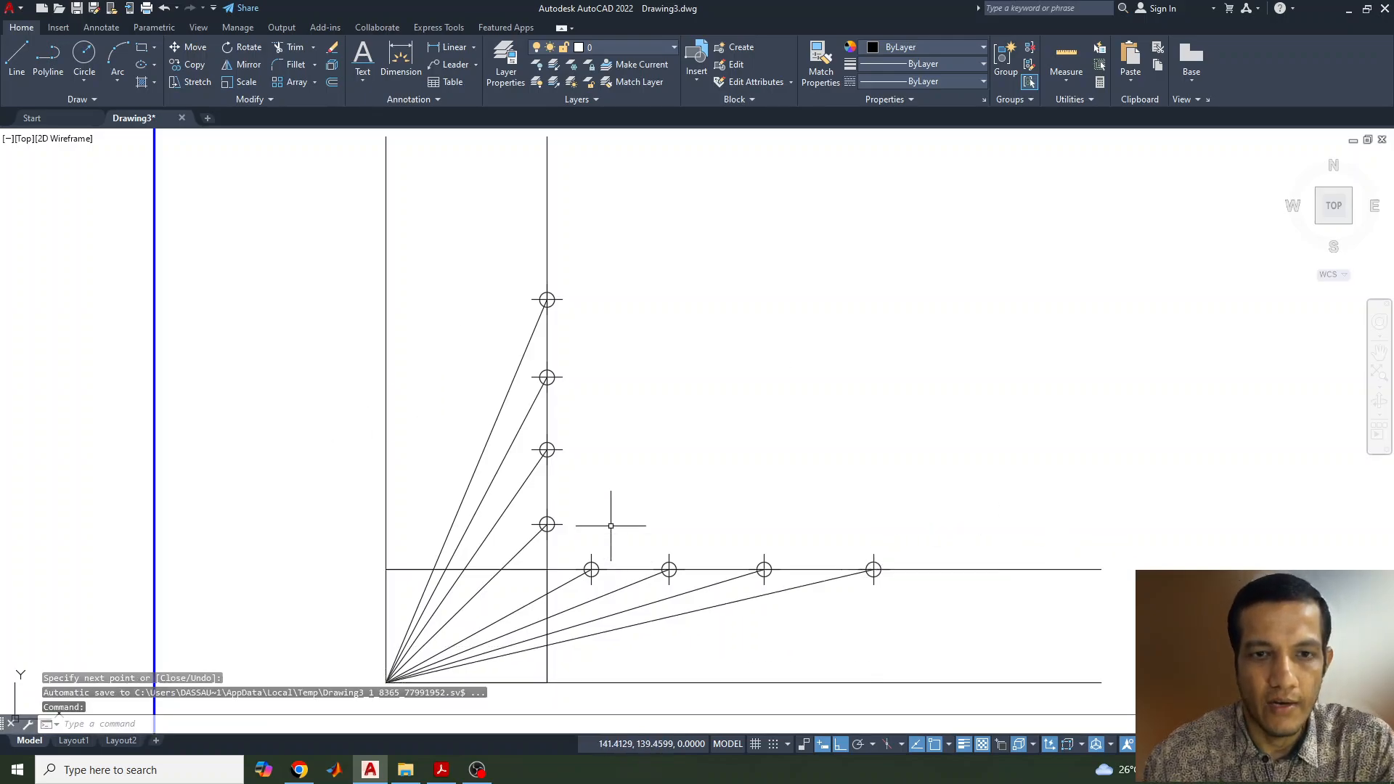
Step: From the topmost point, draw a line about 35 mm left and down to where its ray crosses the copied horizontal line
{"action": "mouse_move", "coordinate": [636, 525]}
{"action": "middle_mouse_down"}
{"action": "mouse_move", "coordinate": [638, 439]}
{"action": "mouse_move", "coordinate": [655, 476]}
{"action": "middle_mouse_up"}
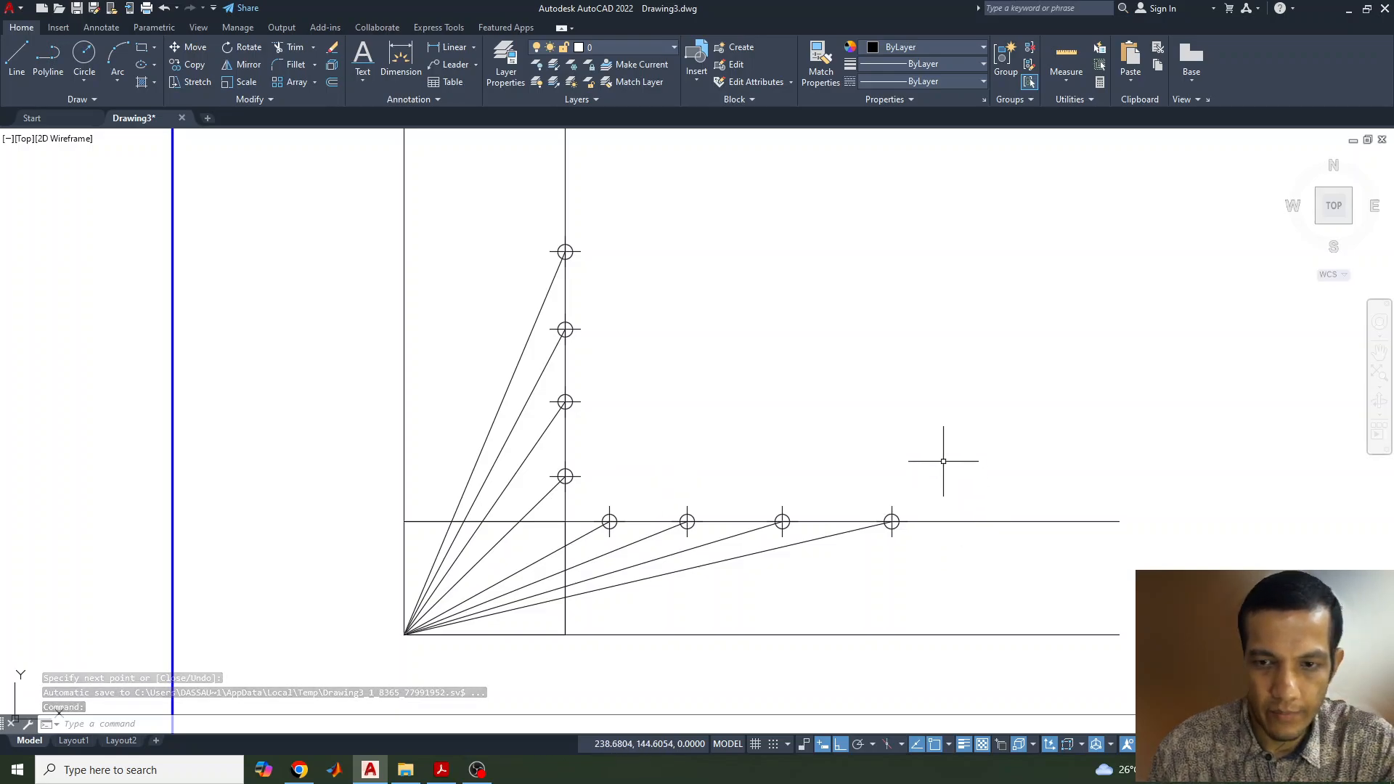
{"action": "key", "text": "Return"}
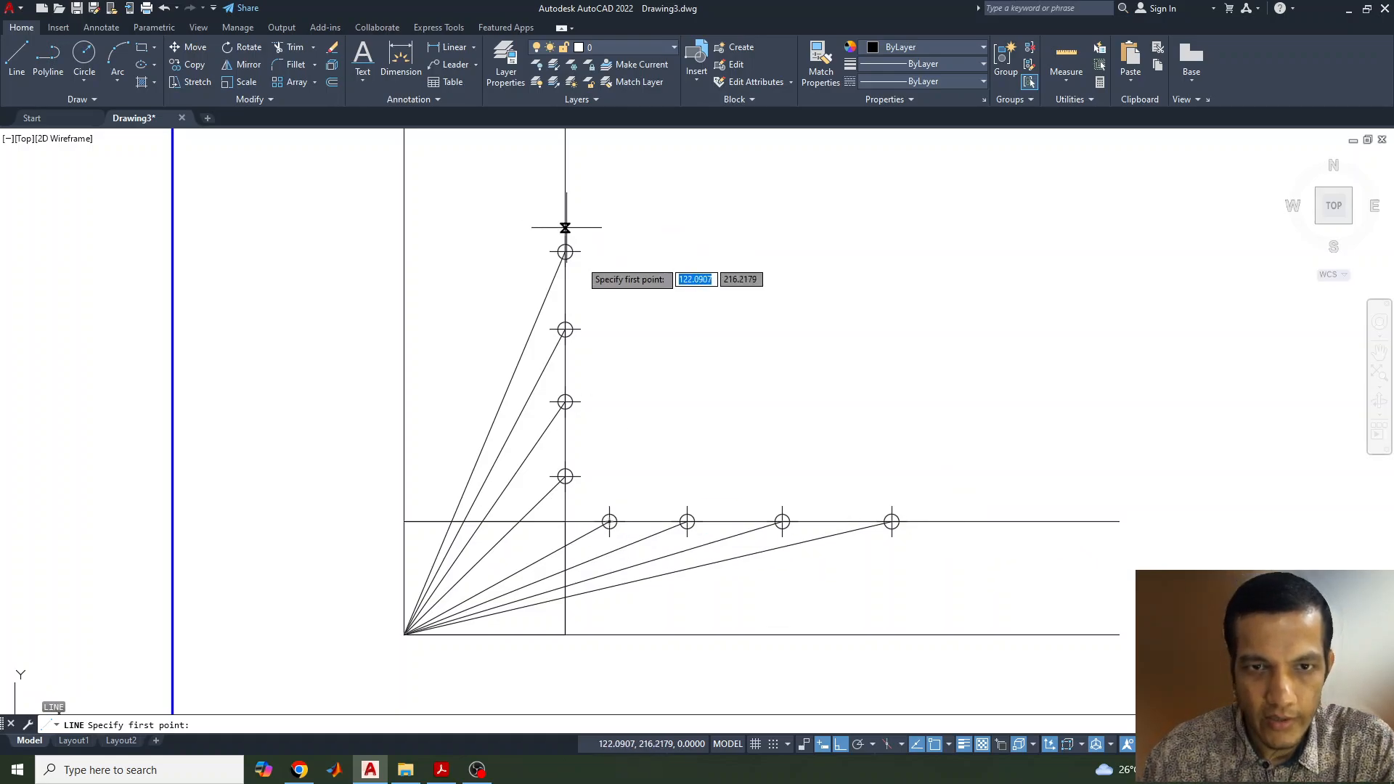
{"action": "left_click", "coordinate": [565, 251]}
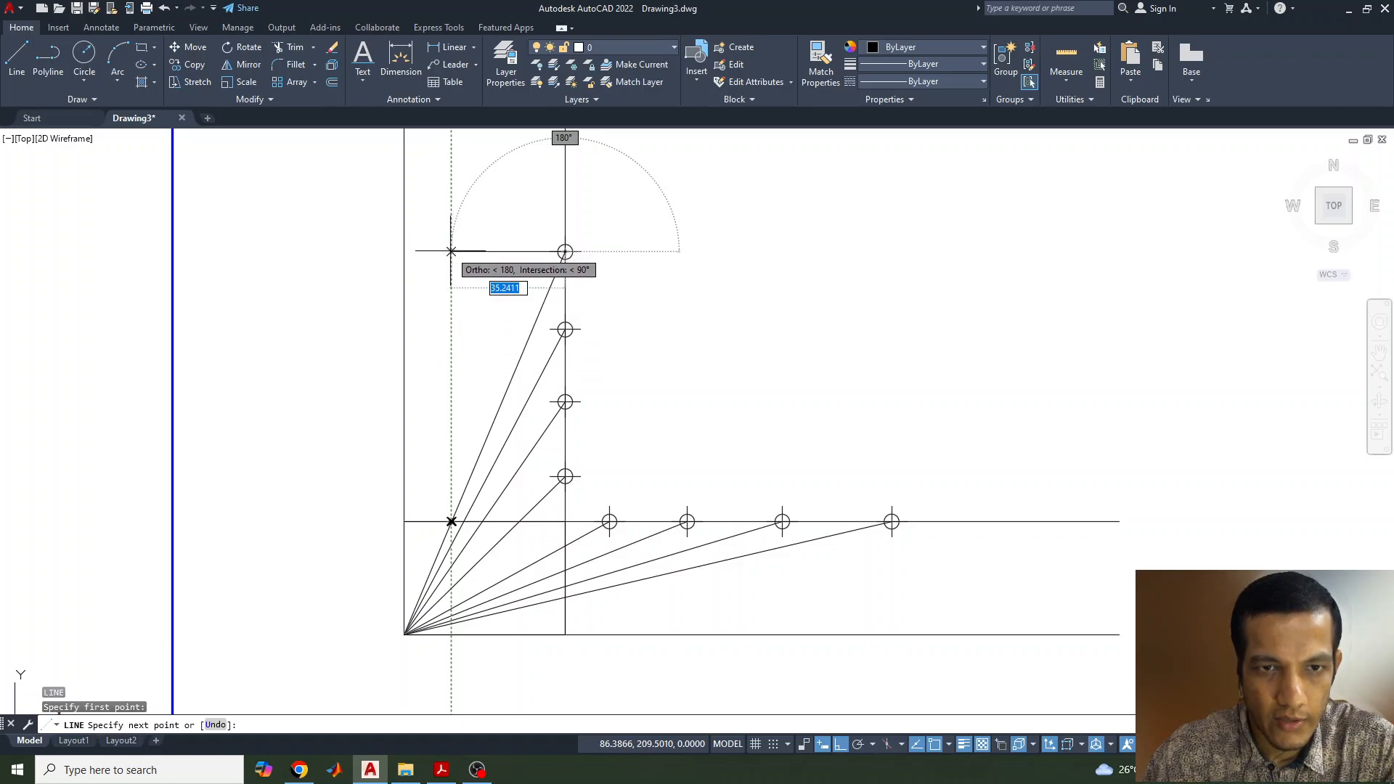
{"action": "left_click", "coordinate": [451, 252]}
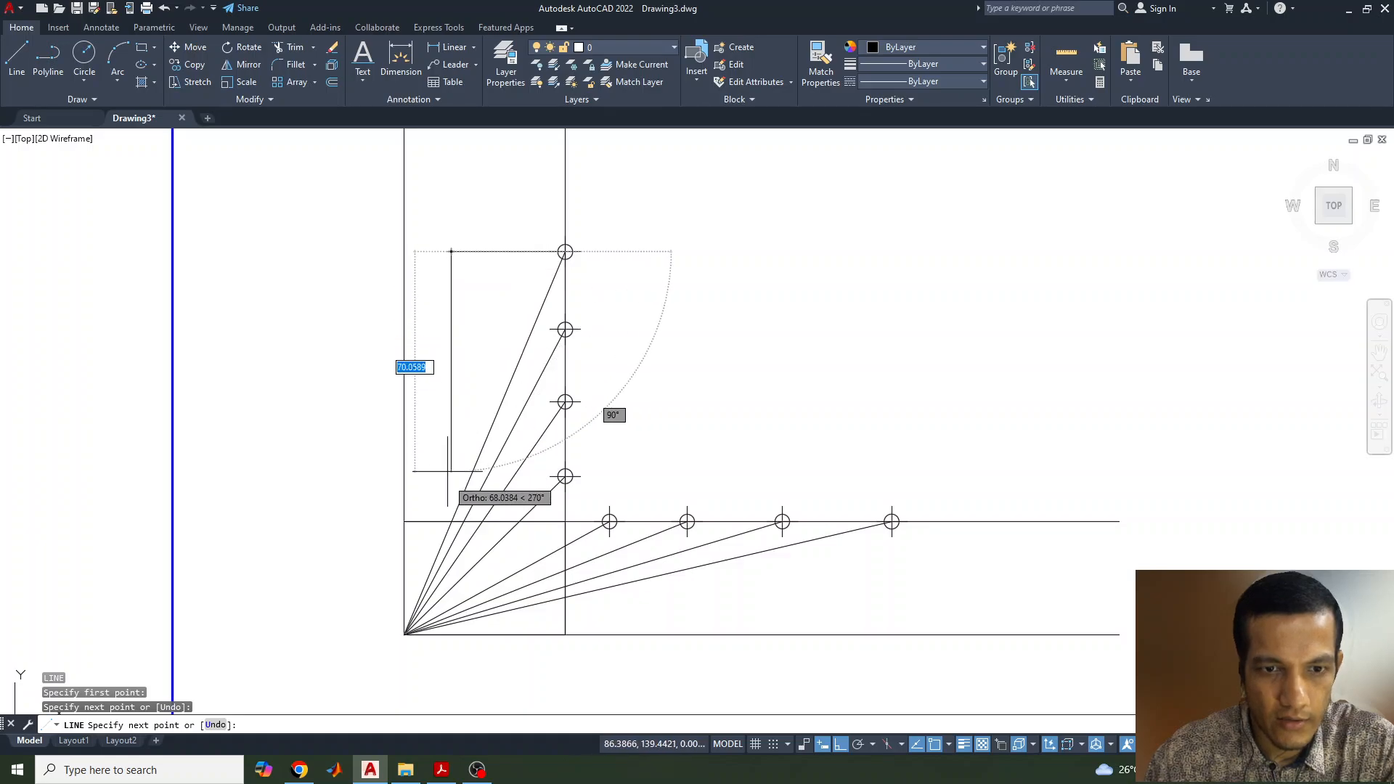
{"action": "left_click", "coordinate": [451, 521]}
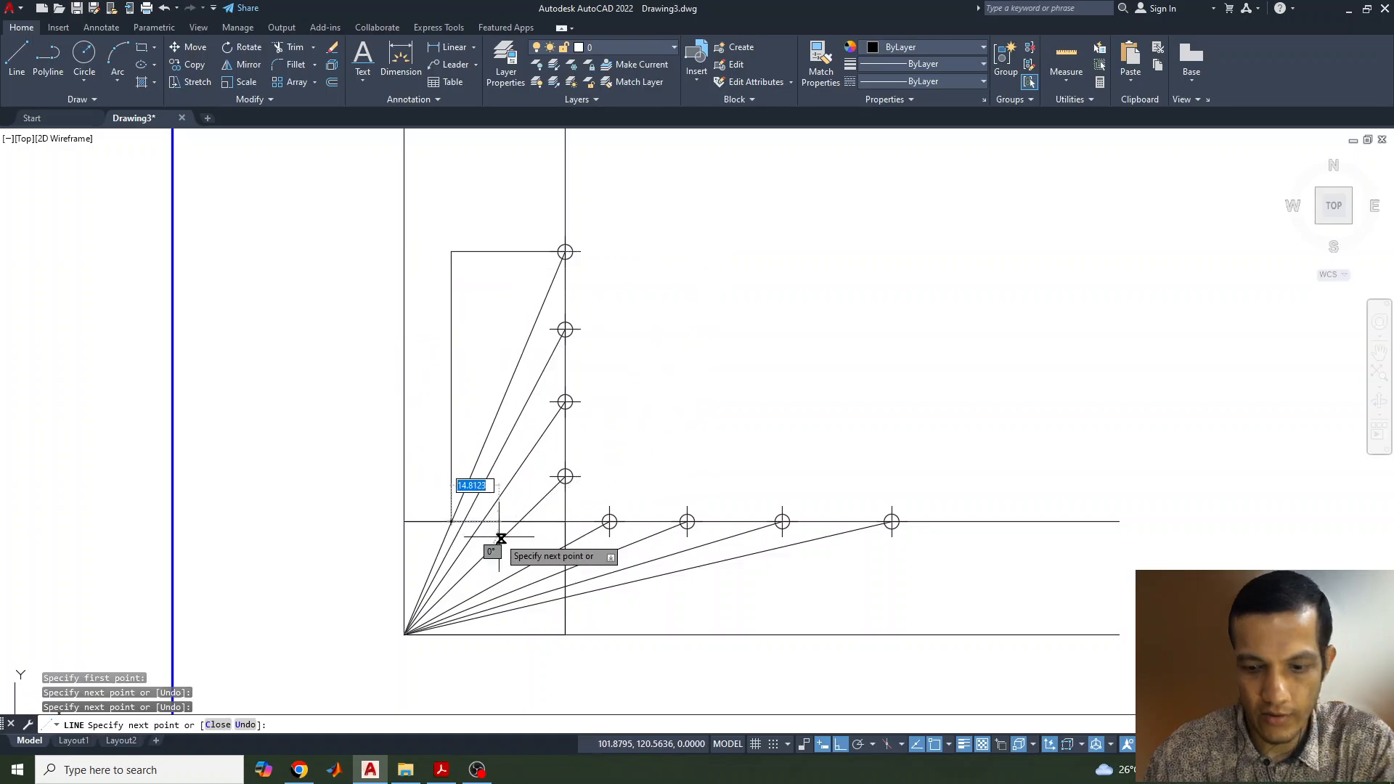
{"action": "key", "text": "Return"}
Step: From the second-highest point, draw a line about 31 mm left and down to its ray's crossing with the copied horizontal
{"action": "key", "text": "Return"}
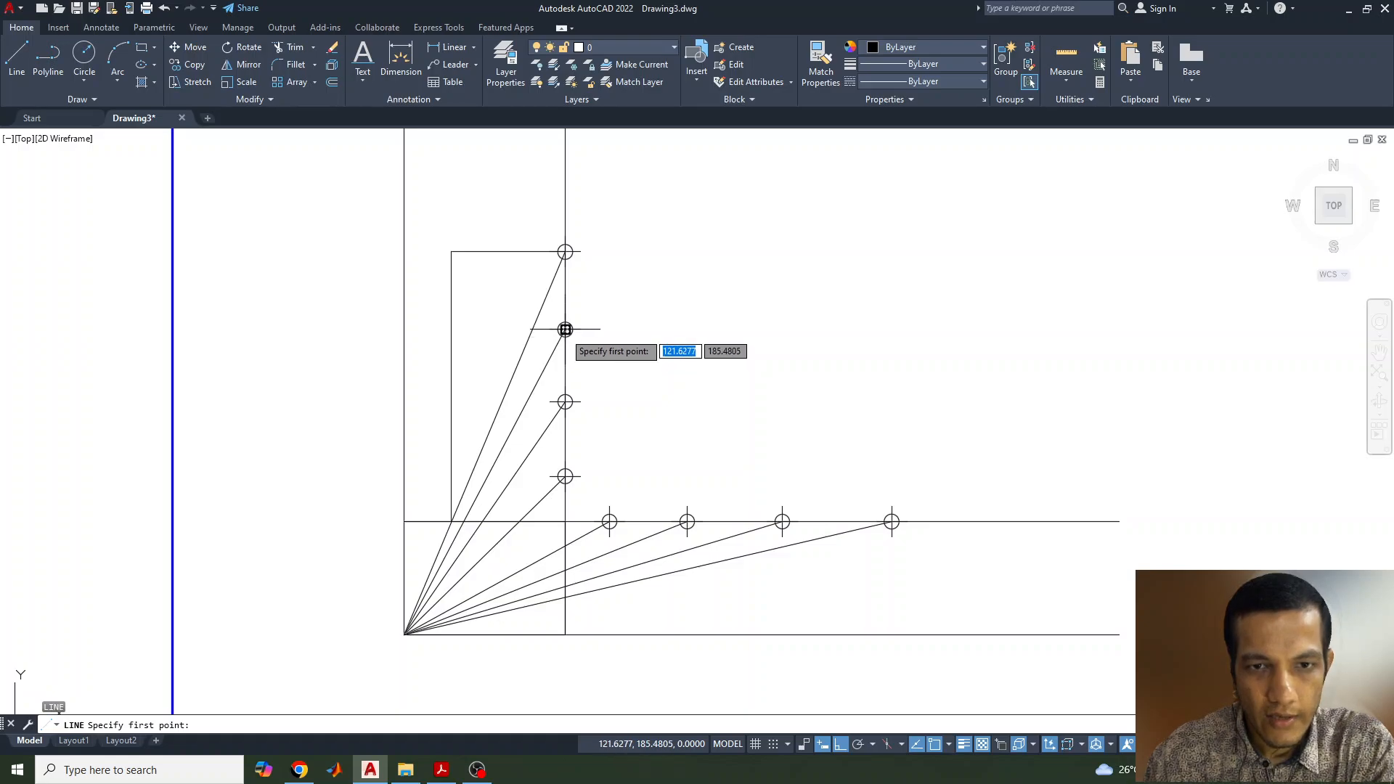
{"action": "left_click", "coordinate": [566, 330]}
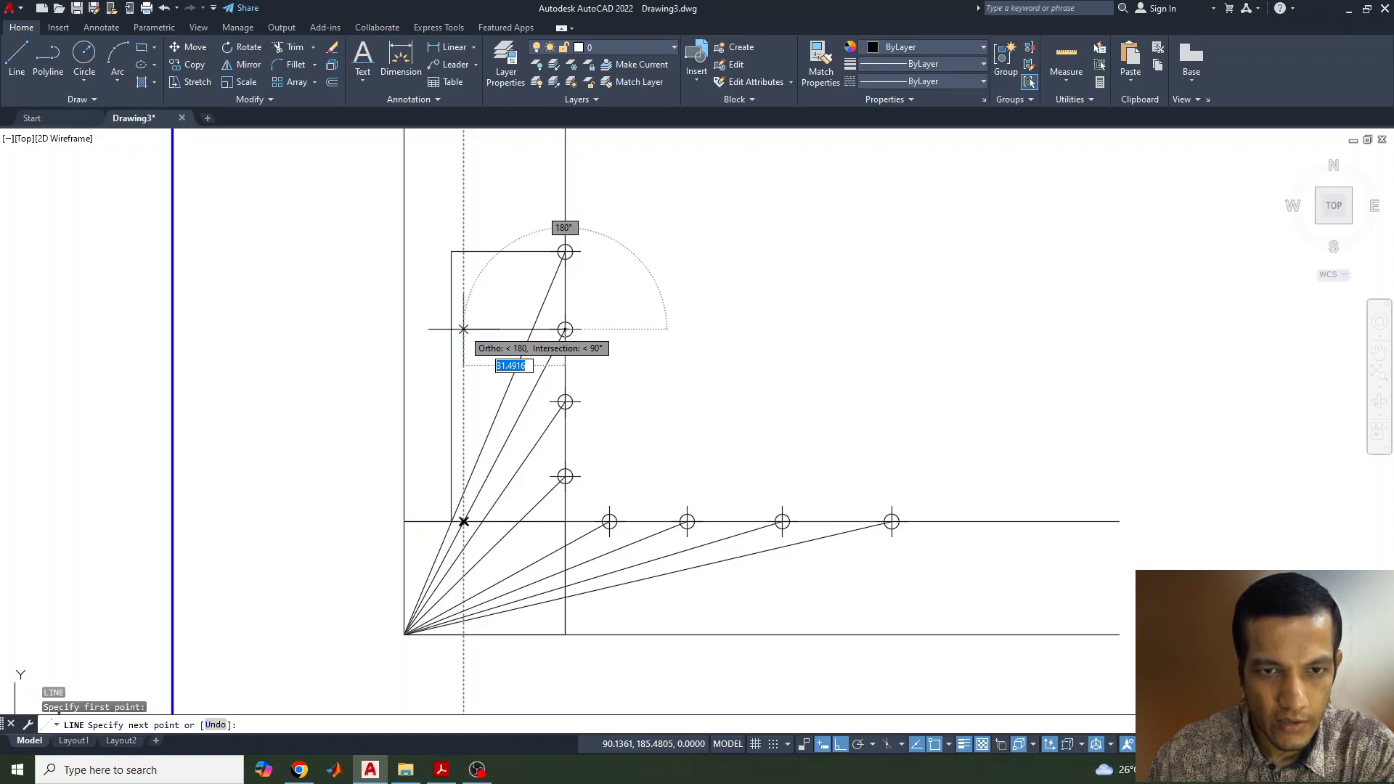
{"action": "left_click", "coordinate": [464, 329]}
{"action": "left_click", "coordinate": [463, 522]}
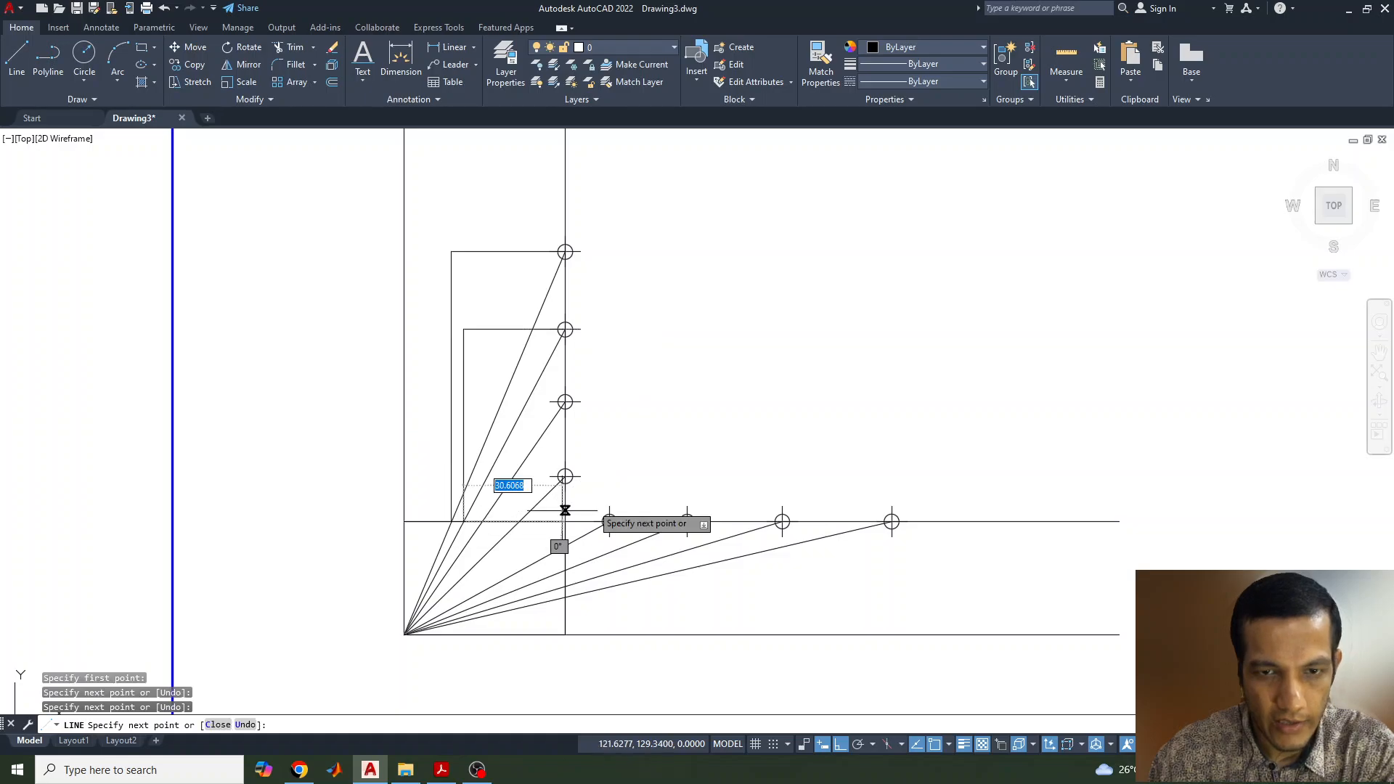
{"action": "key", "text": "Return"}
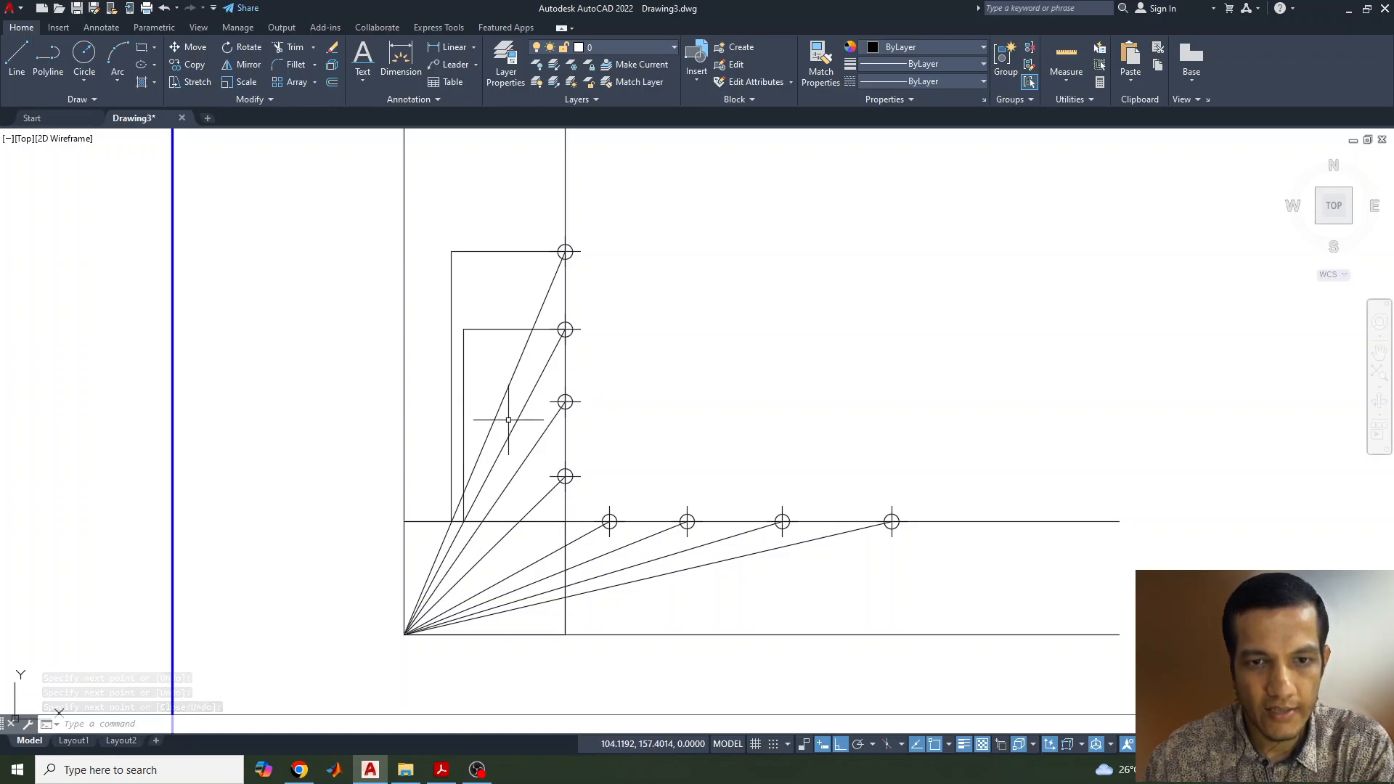
Step: From the third-highest point, draw a line about 26 mm left and down to its ray's crossing with the copied horizontal
{"action": "key", "text": "Return"}
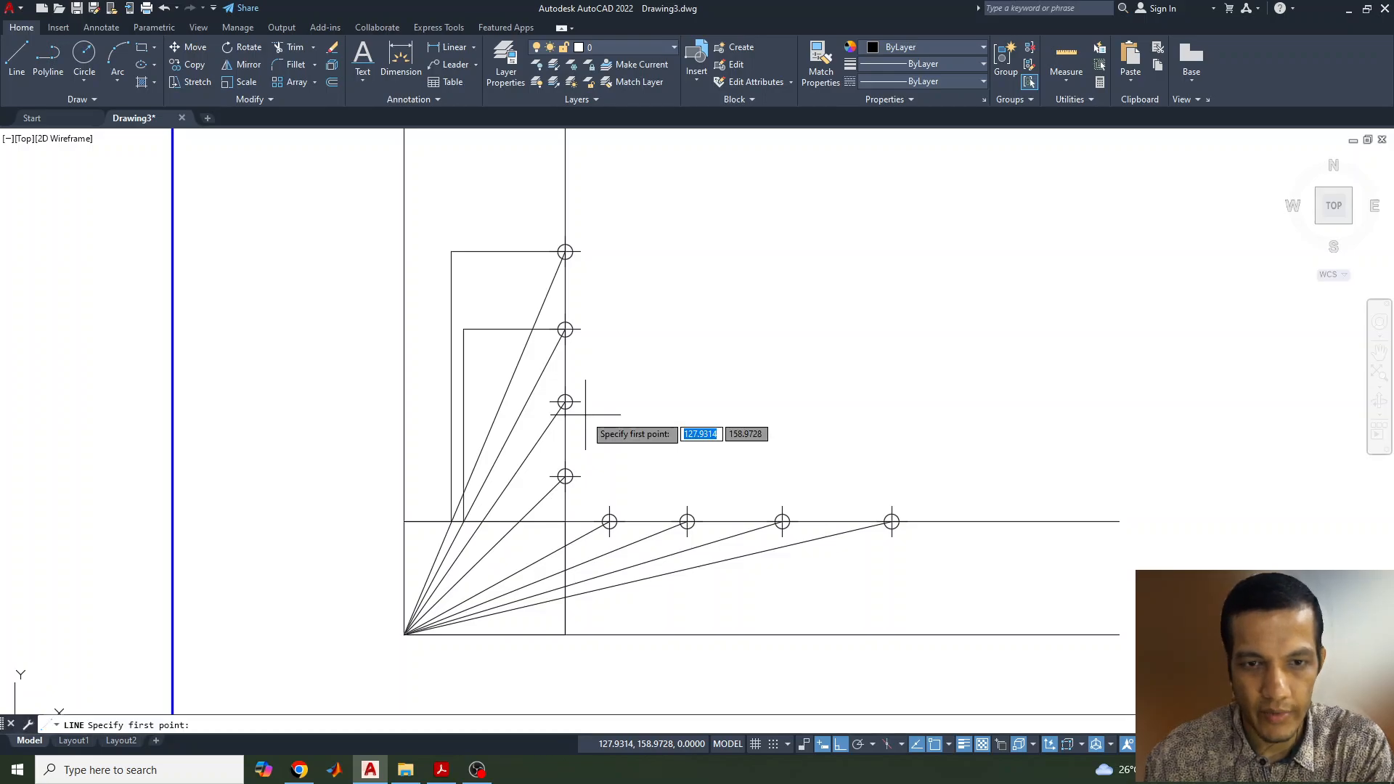
{"action": "left_click", "coordinate": [565, 401]}
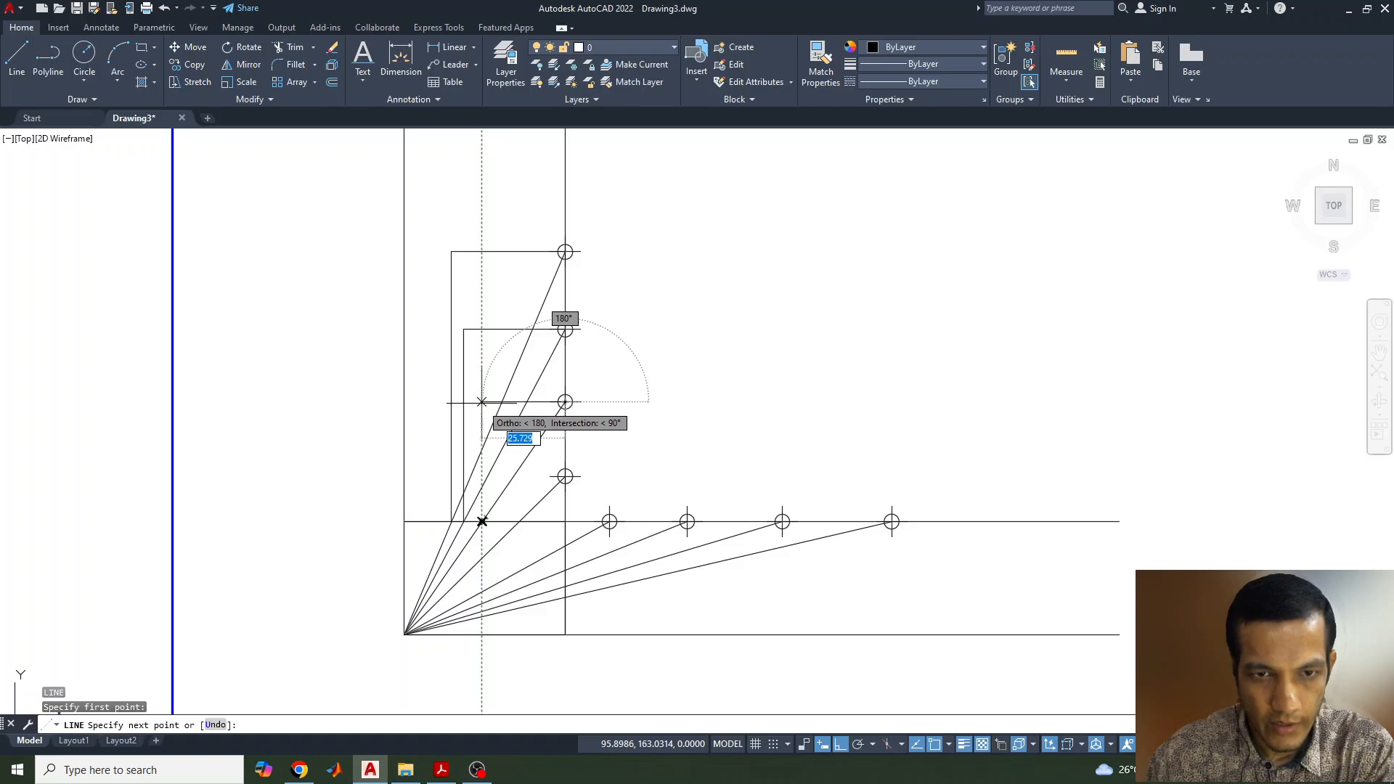
{"action": "left_click", "coordinate": [481, 402]}
{"action": "left_click", "coordinate": [481, 521]}
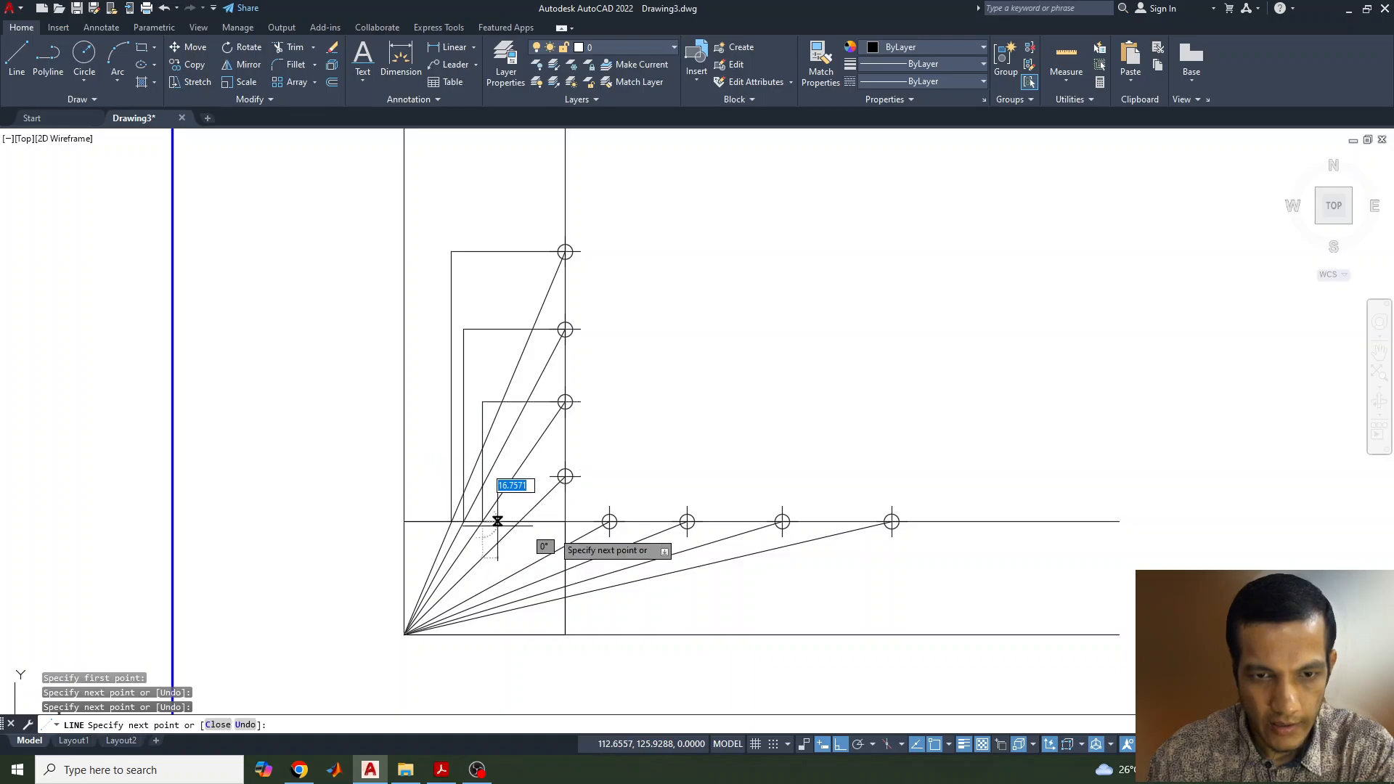
{"action": "key", "text": "Return"}
Step: From the lowest point on the vertical line, draw a line about 14 mm left and down to its ray's crossing with the copied horizontal
{"action": "key", "text": "Return"}
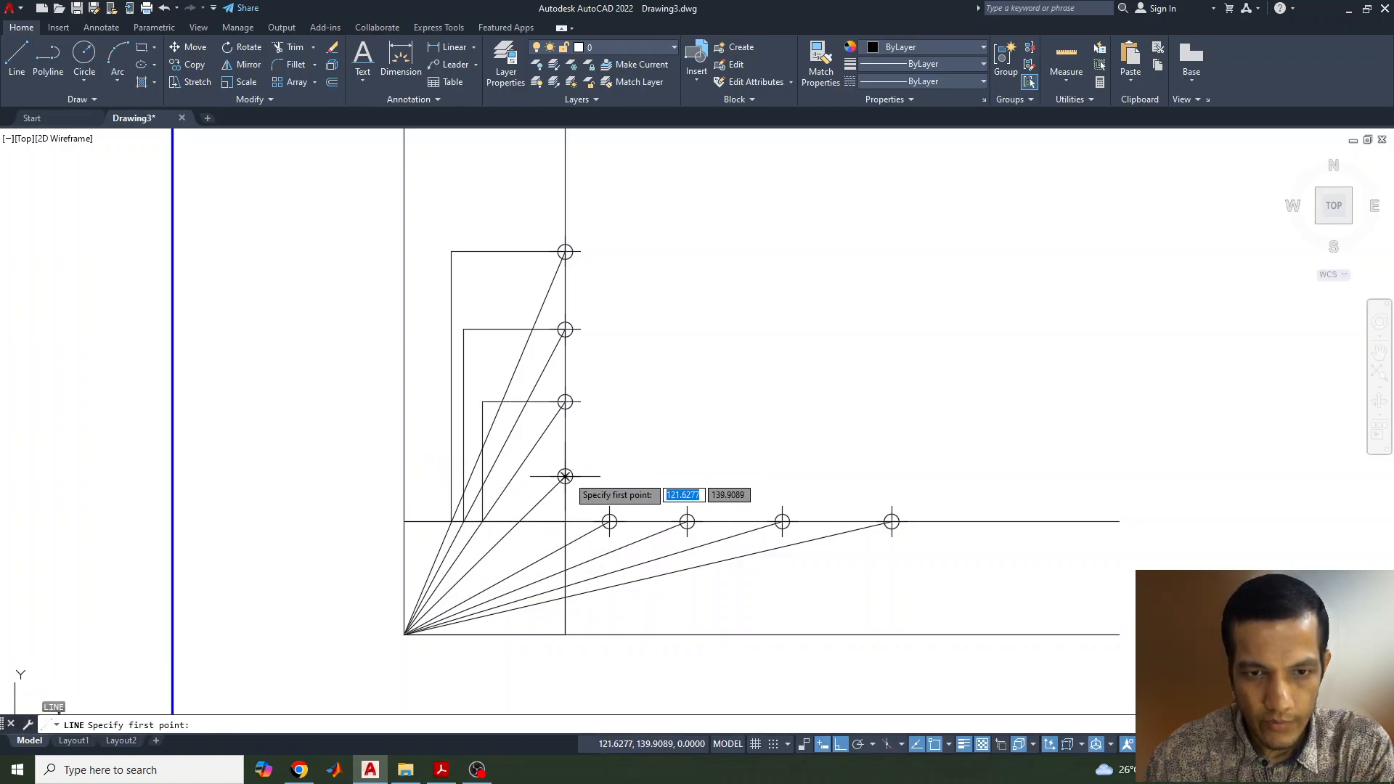
{"action": "left_click", "coordinate": [565, 477]}
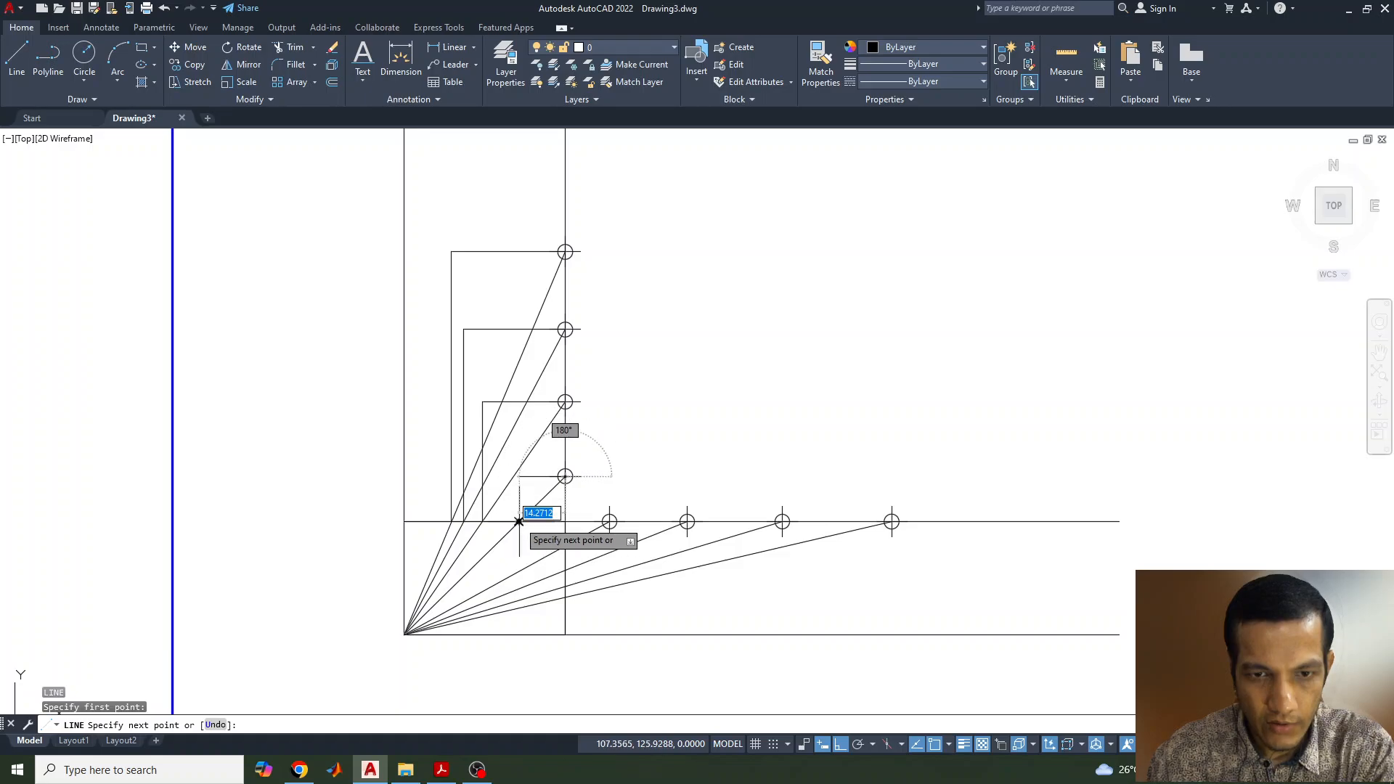
{"action": "left_click", "coordinate": [519, 477]}
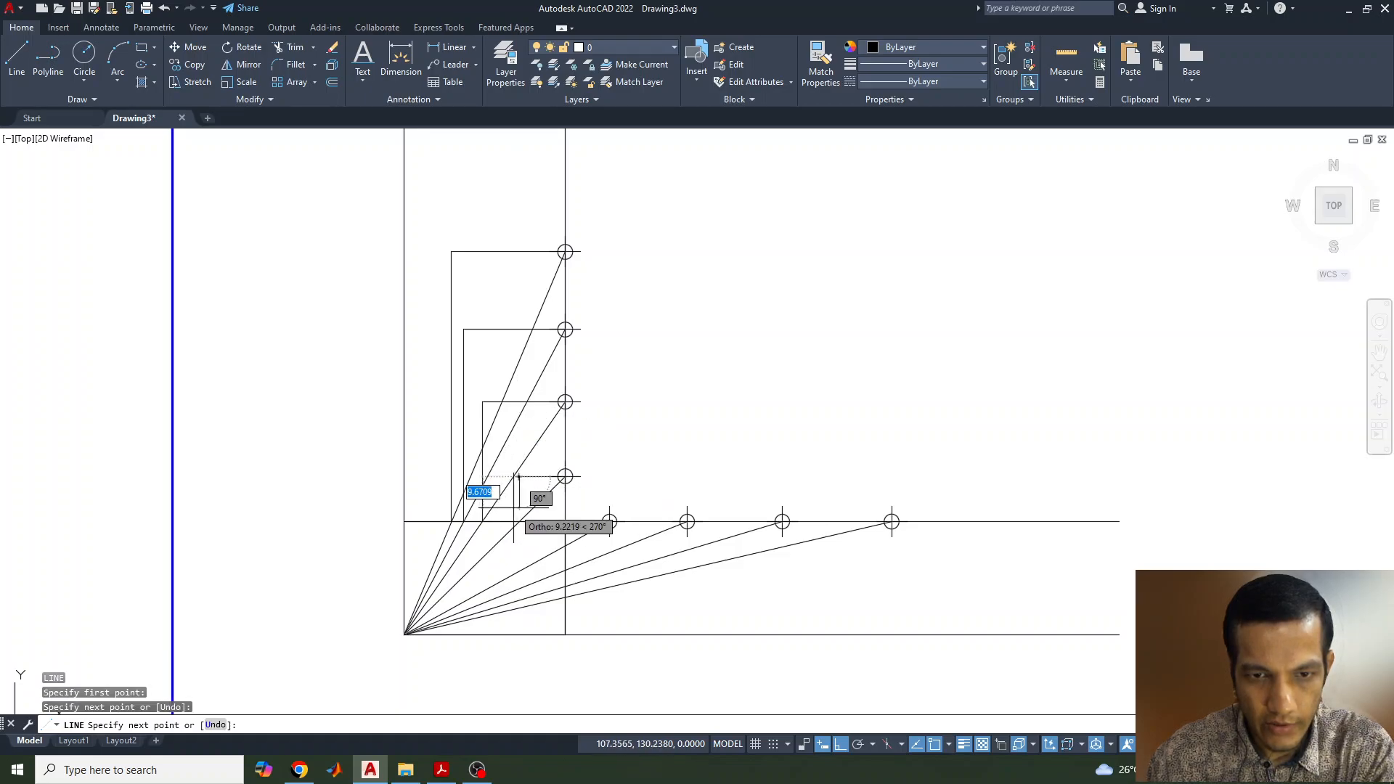
{"action": "left_click", "coordinate": [519, 521]}
{"action": "key", "text": "Return"}
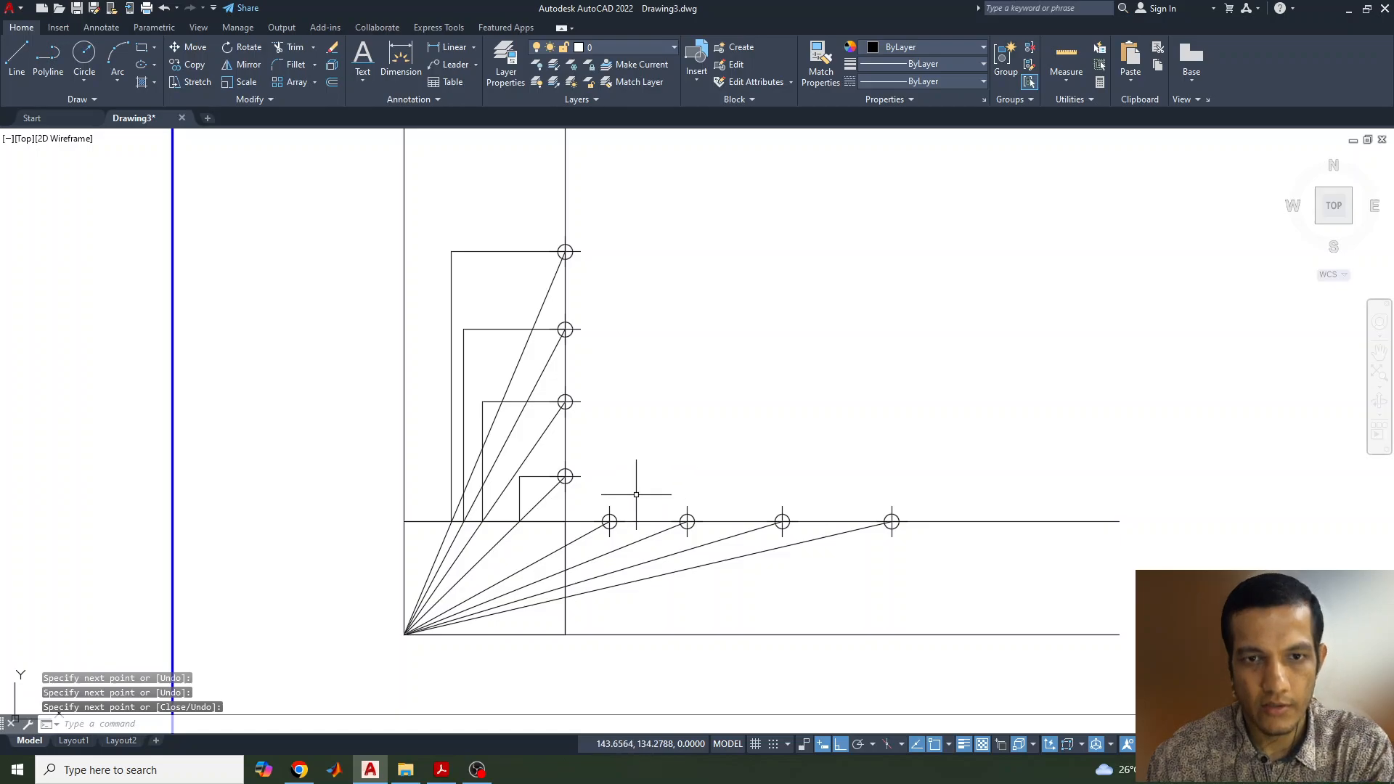
Step: From the first point on the copied horizontal, draw a line down and about 14 mm left to where its ray crosses the copied vertical
{"action": "key", "text": "Return"}
{"action": "scroll", "coordinate": [625, 535], "scroll_direction": "up", "scroll_amount": 4}
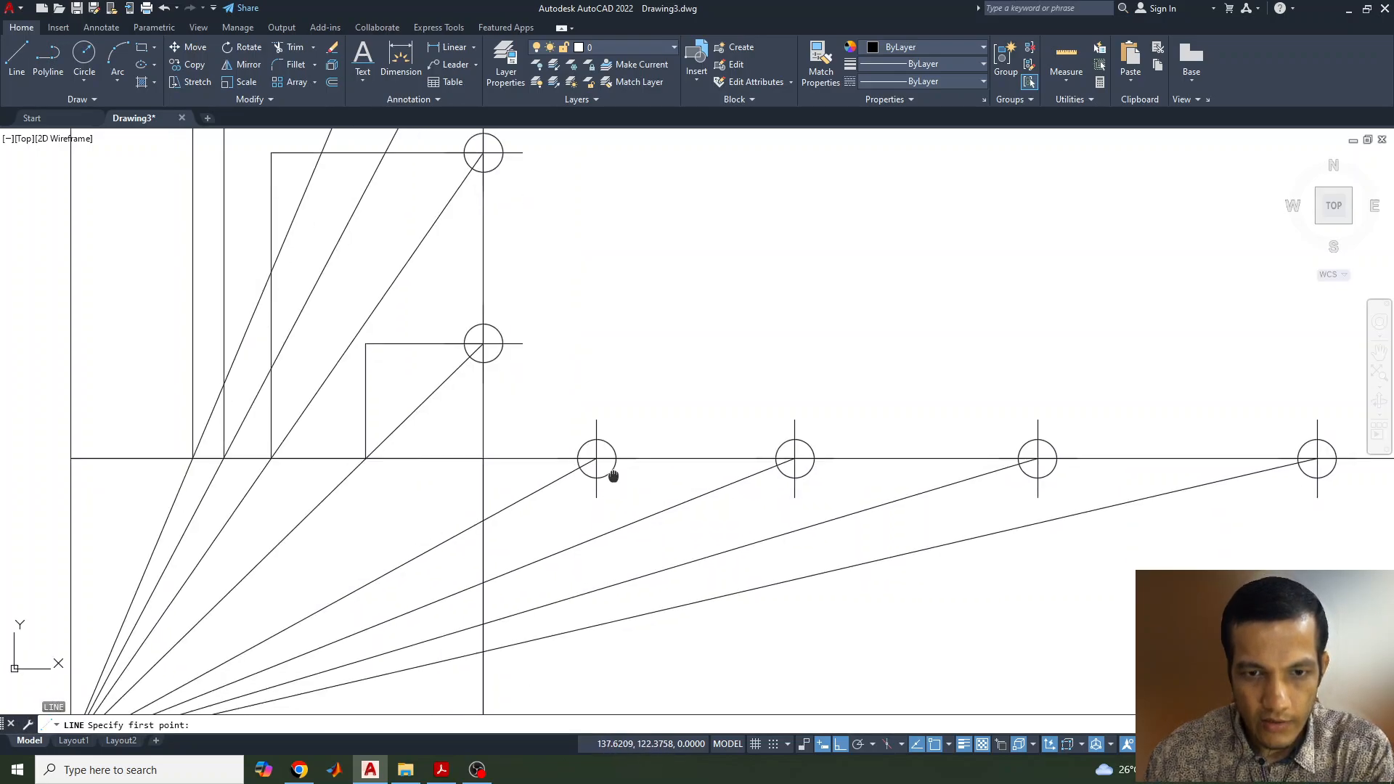
{"action": "left_click", "coordinate": [589, 373]}
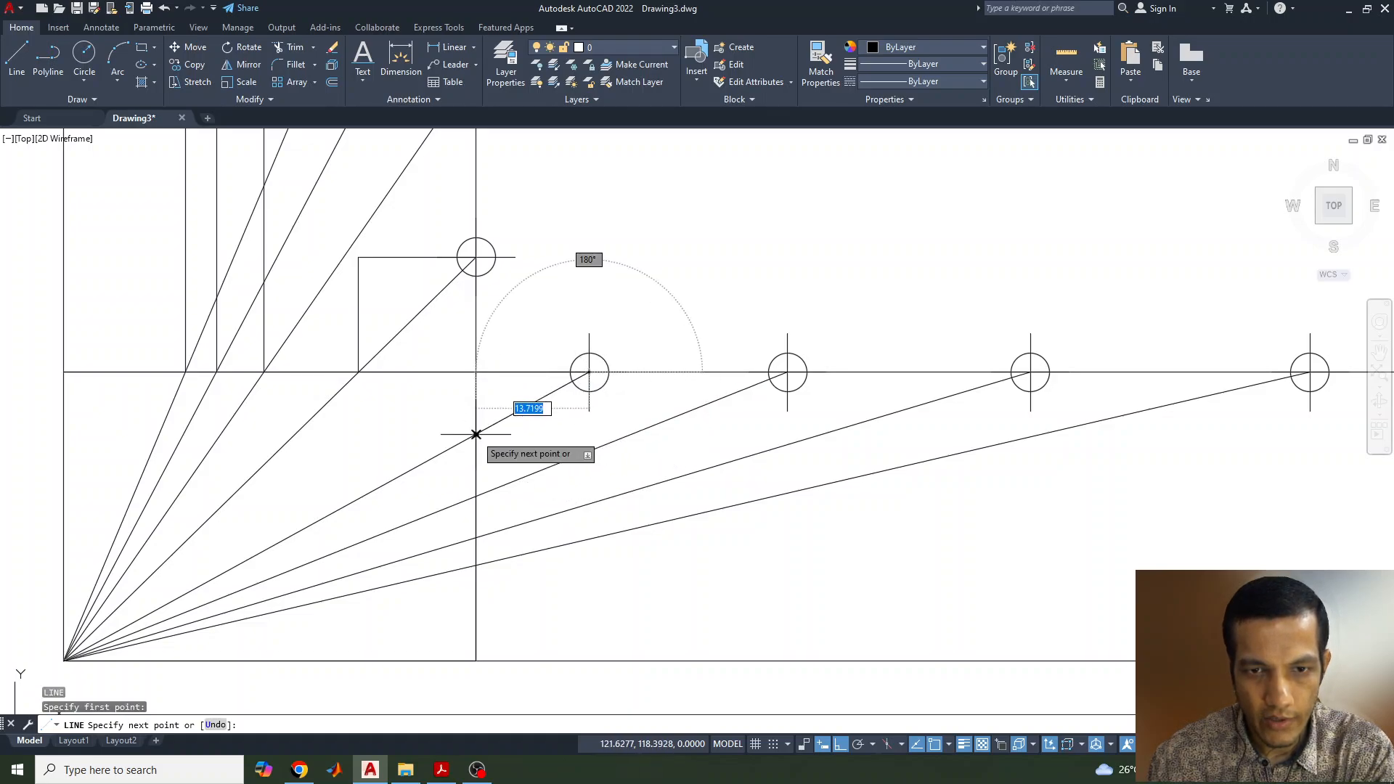
{"action": "left_click", "coordinate": [589, 434]}
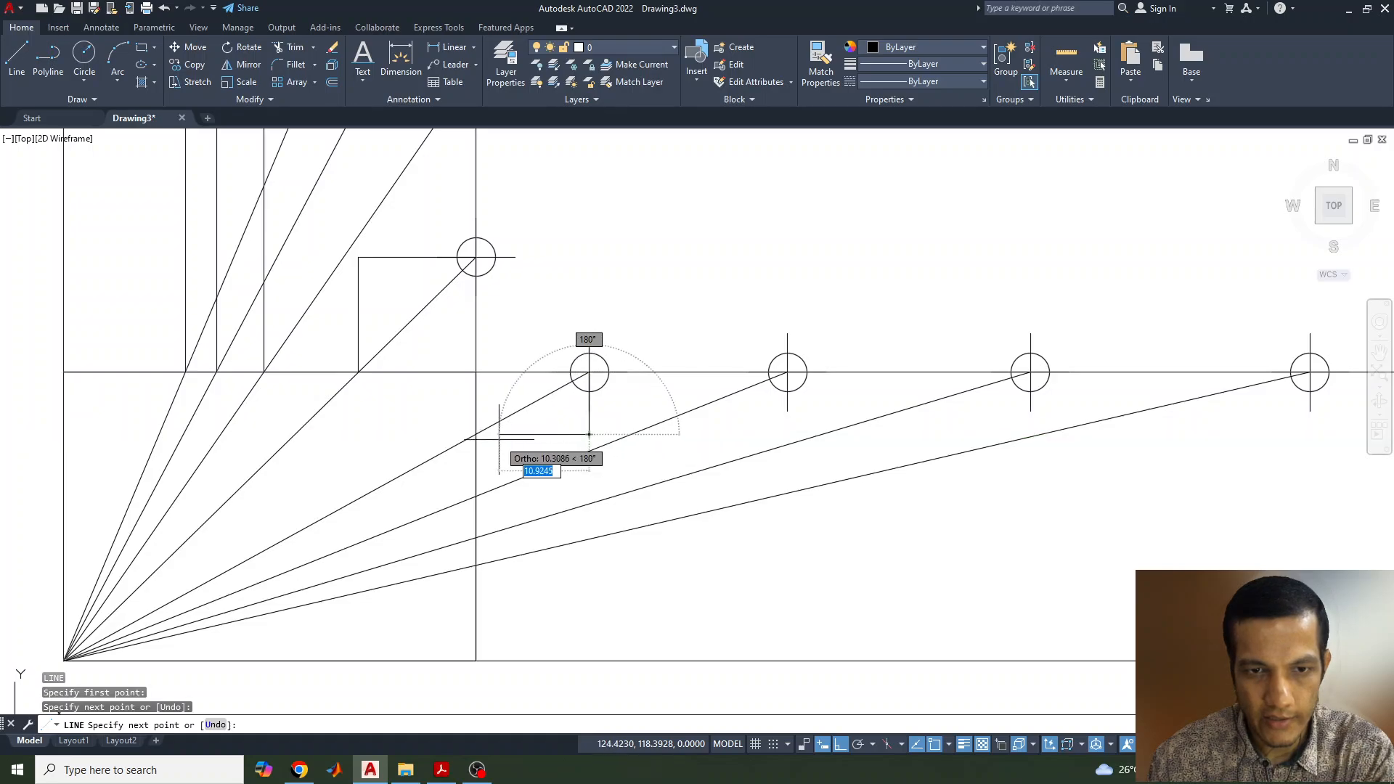
{"action": "left_click", "coordinate": [476, 435]}
{"action": "key", "text": "Return"}
Step: From the second ray's crossing with the copied vertical, draw a line about 38 mm right and up to the second point on the copied horizontal
{"action": "key", "text": "Return"}
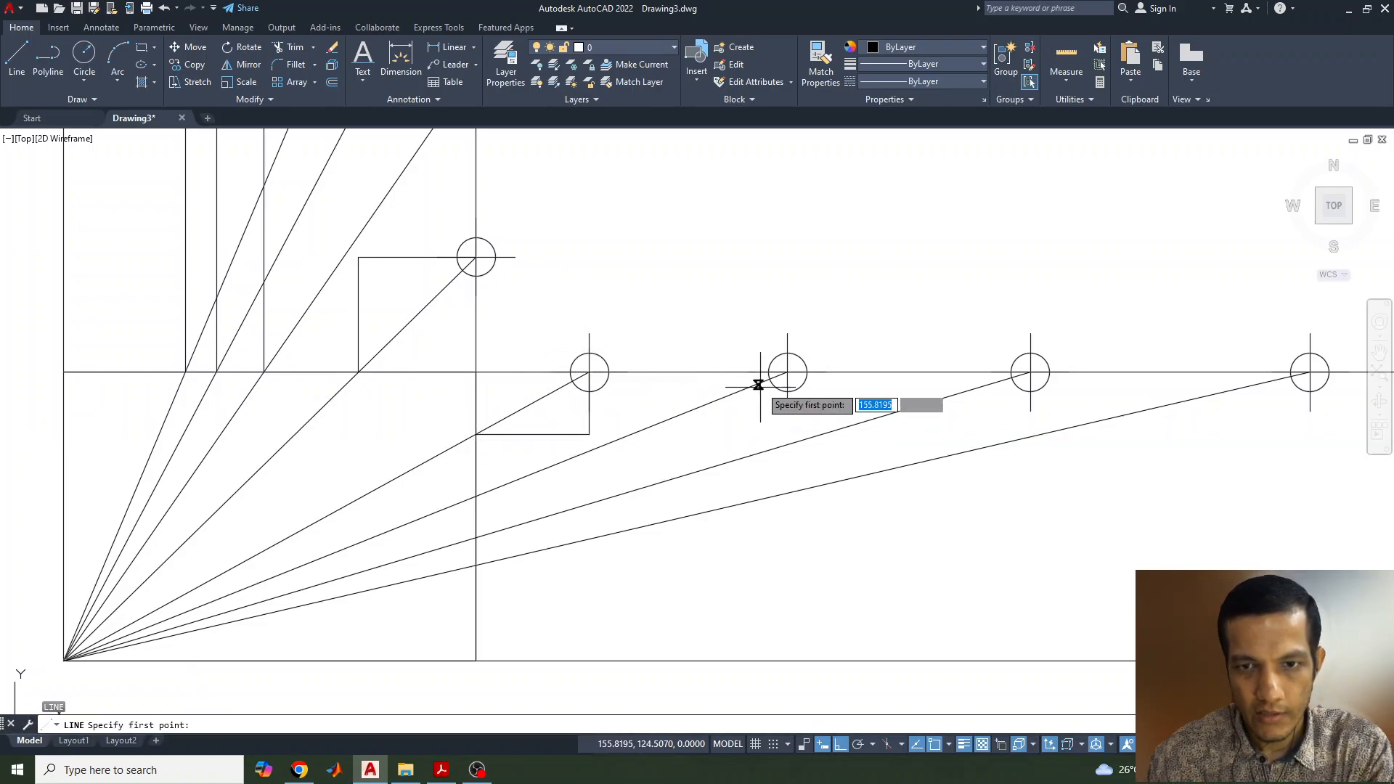
{"action": "left_click", "coordinate": [476, 497]}
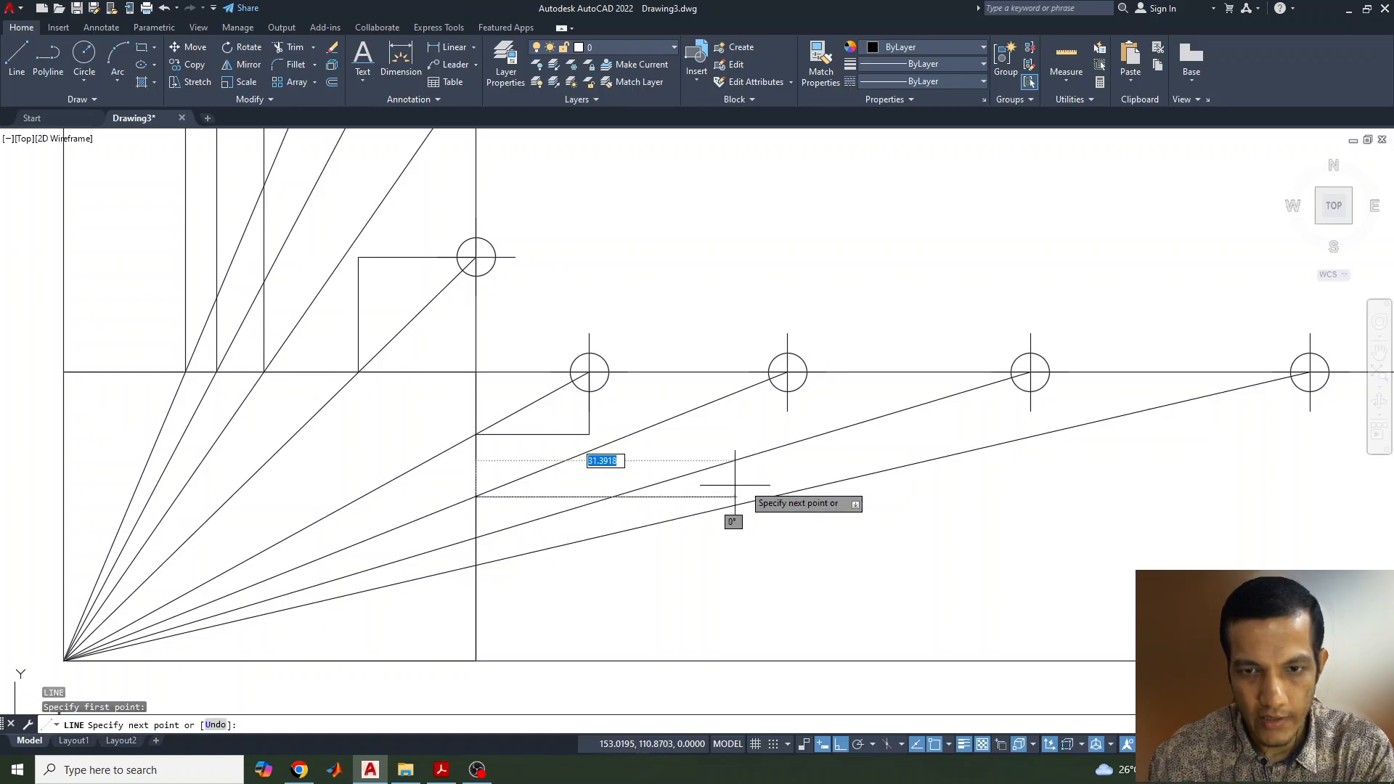
{"action": "left_click", "coordinate": [787, 497]}
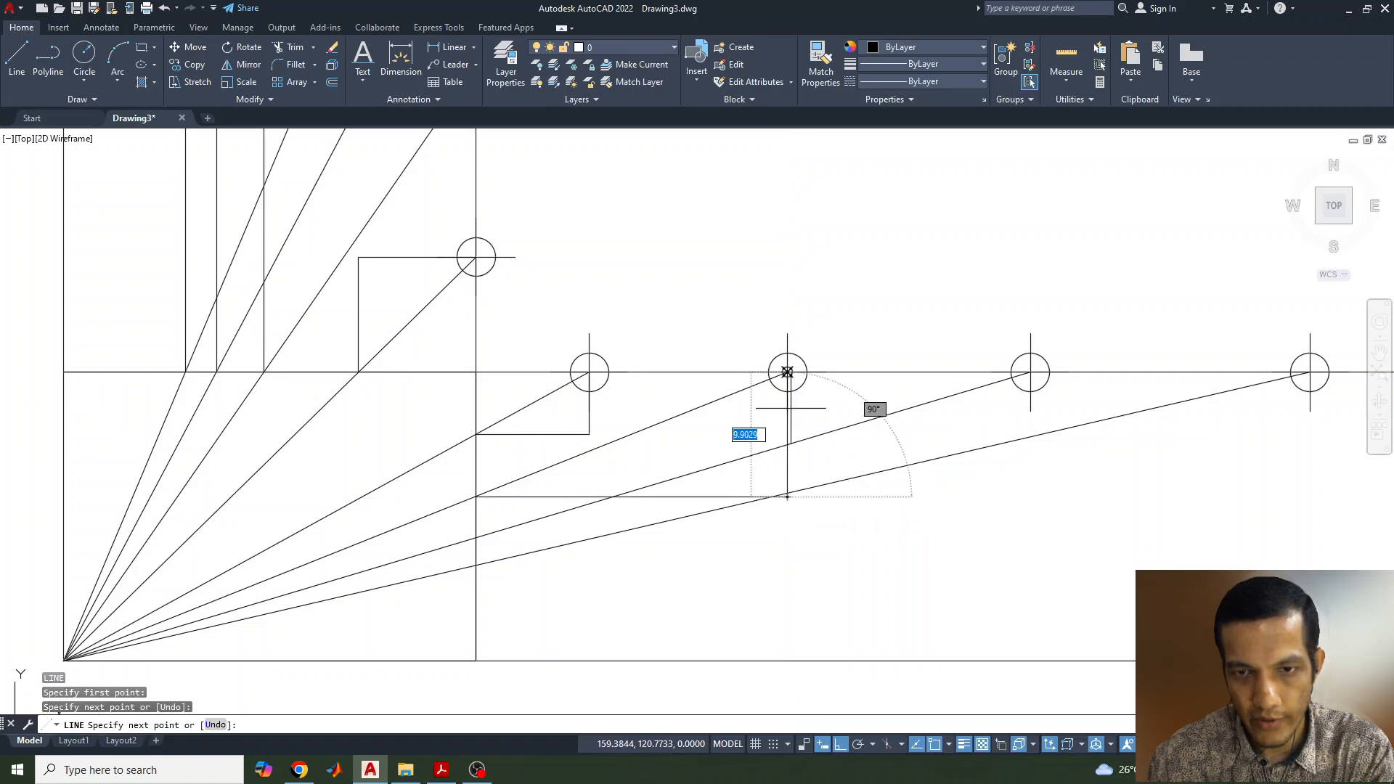
{"action": "left_click", "coordinate": [788, 373]}
{"action": "key", "text": "Return"}
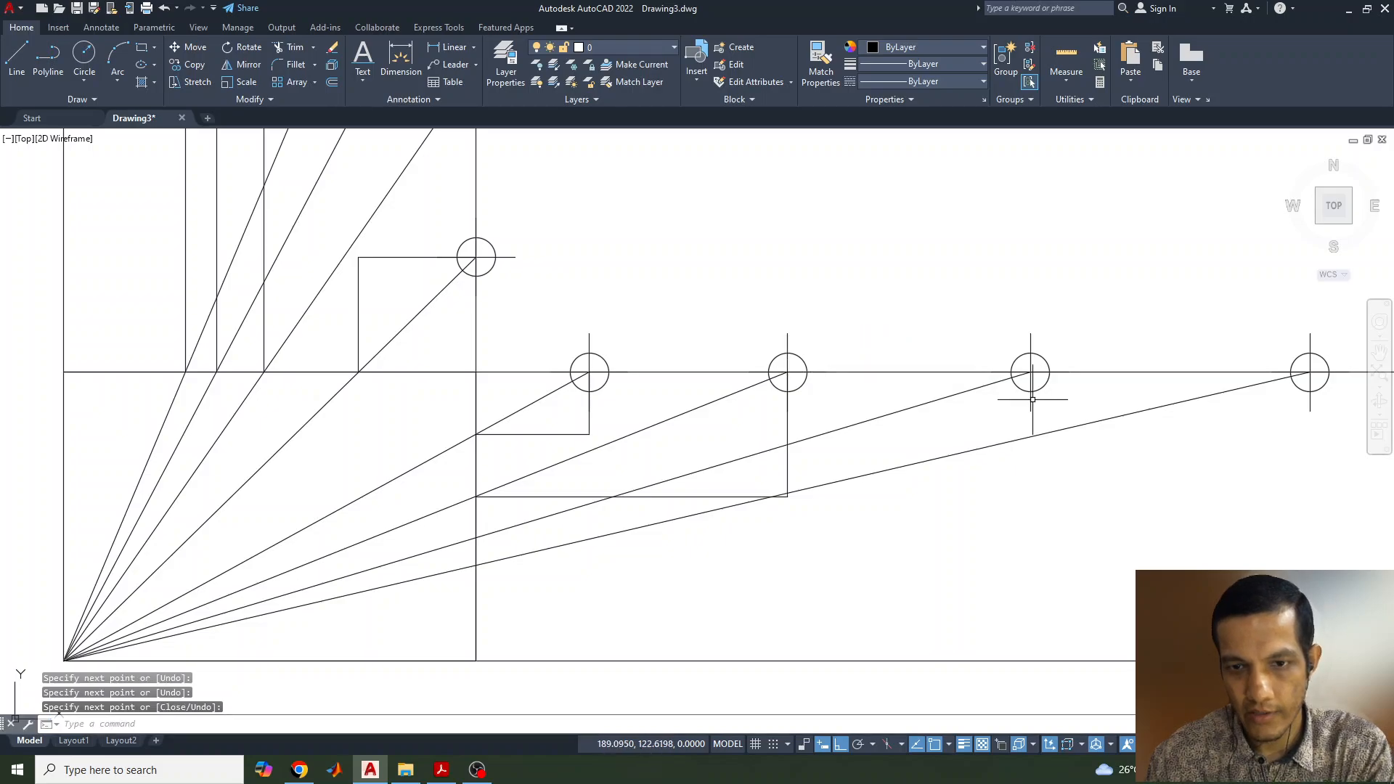
Step: From the third point on the copied horizontal, draw a line about 20 mm down and left to its ray's crossing with the copied vertical
{"action": "key", "text": "Return"}
{"action": "left_click", "coordinate": [1031, 372]}
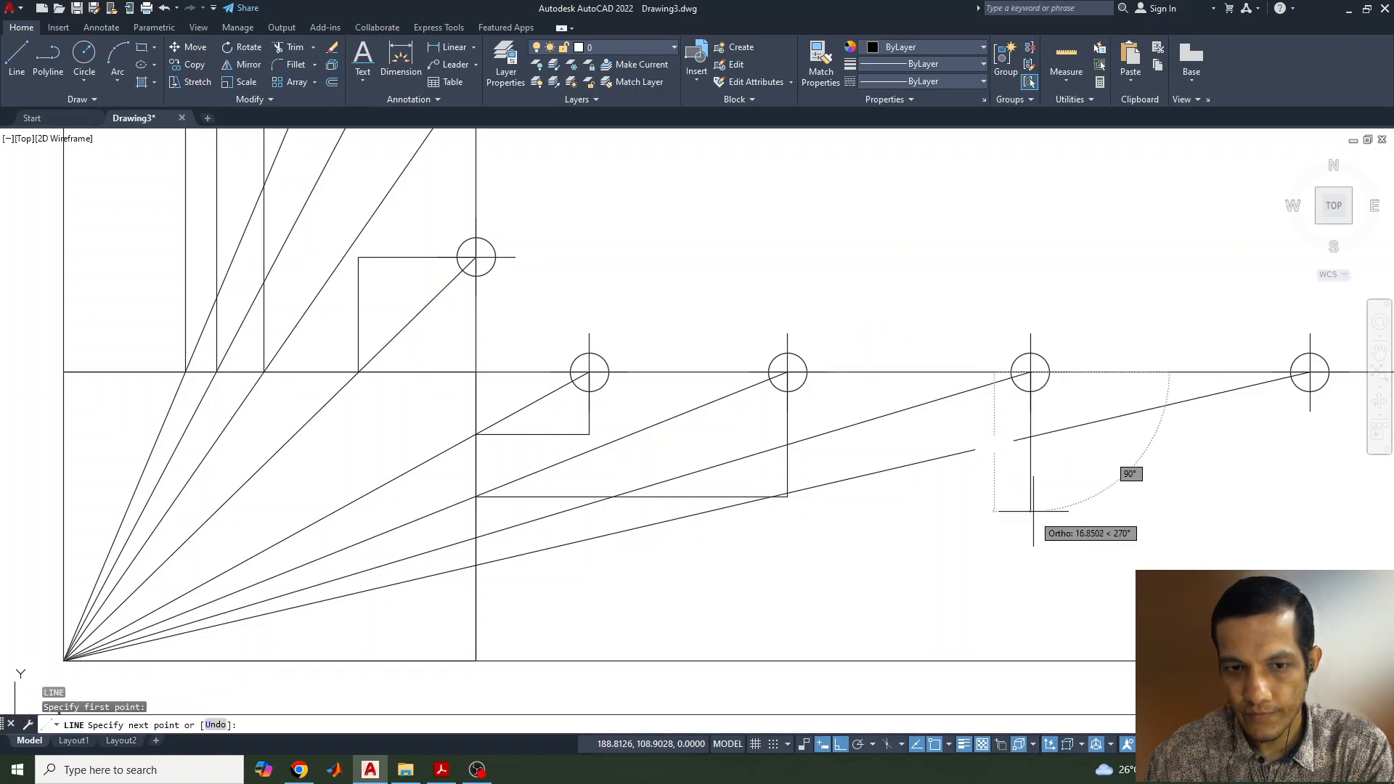
{"action": "mouse_move", "coordinate": [476, 538]}
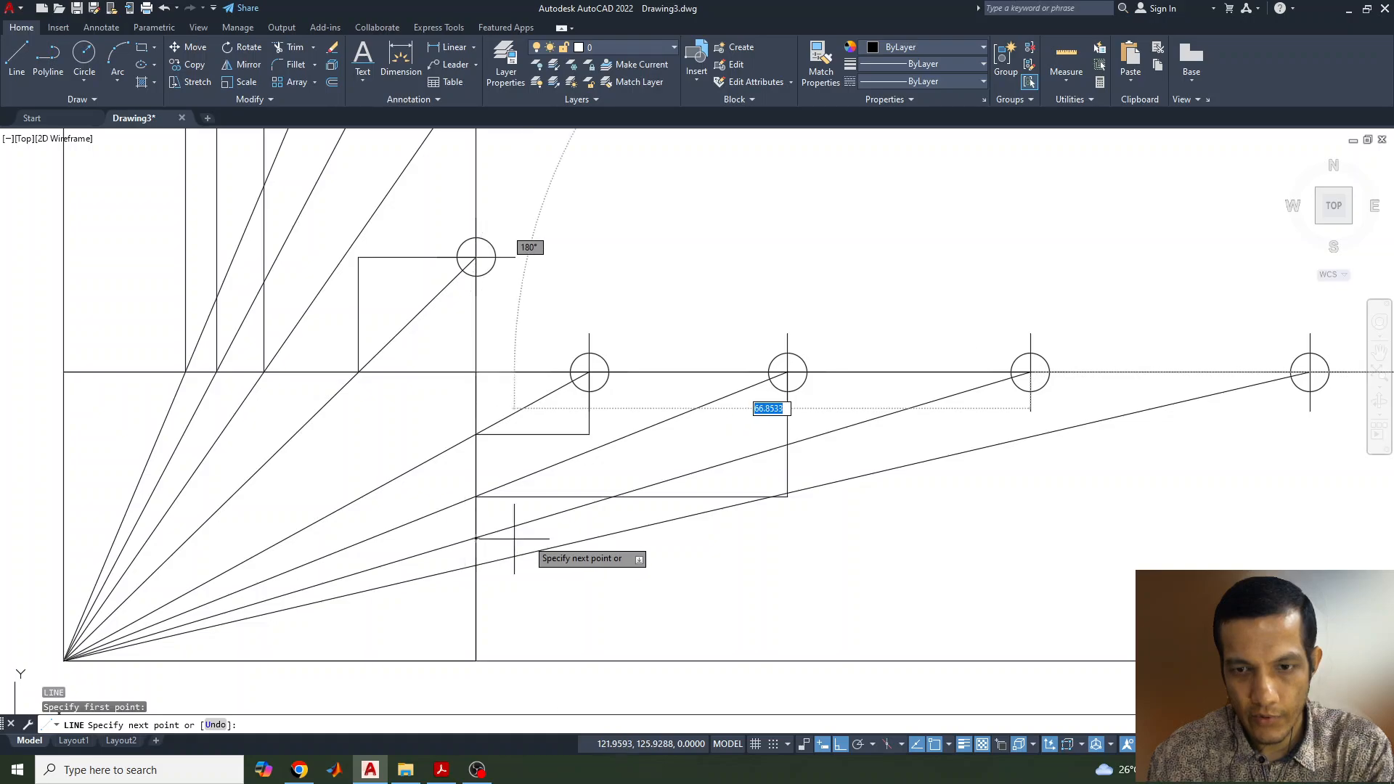
{"action": "left_click", "coordinate": [1030, 538]}
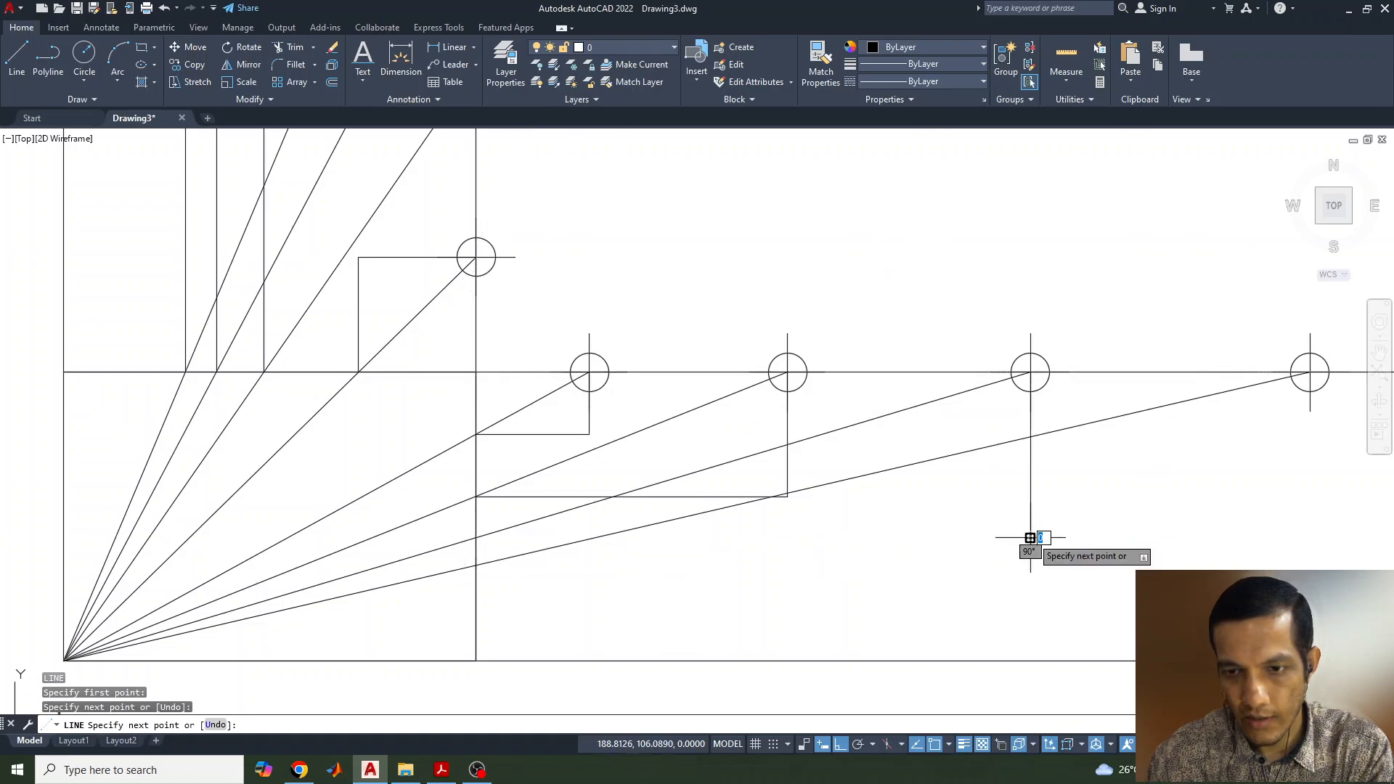
{"action": "left_click", "coordinate": [476, 538]}
{"action": "key", "text": "Return"}
Step: From the fourth ray's crossing with the copied vertical, draw a line about 101 mm right and up to the fourth point
{"action": "key", "text": "Return"}
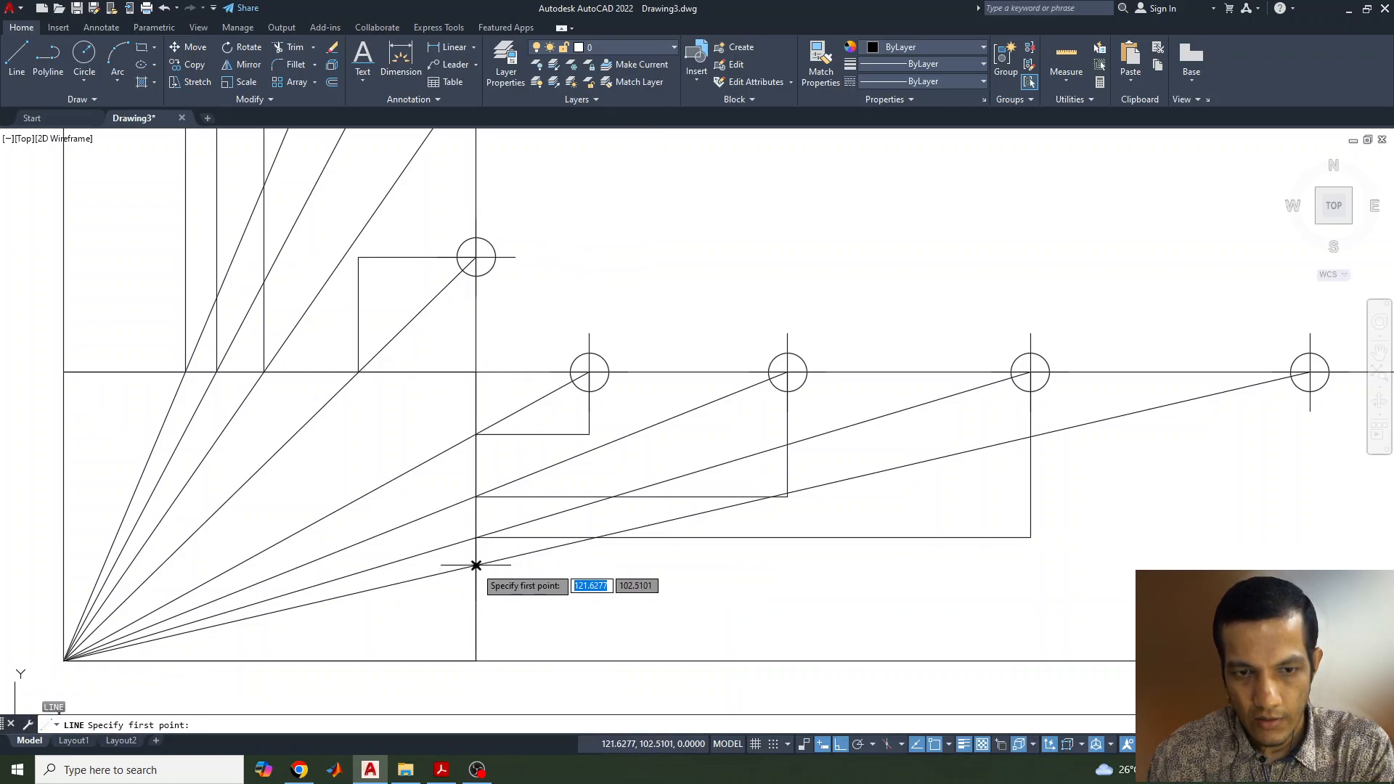
{"action": "left_click", "coordinate": [476, 566]}
{"action": "middle_click_drag", "start_coordinate": [1325, 572], "coordinate": [1122, 597]}
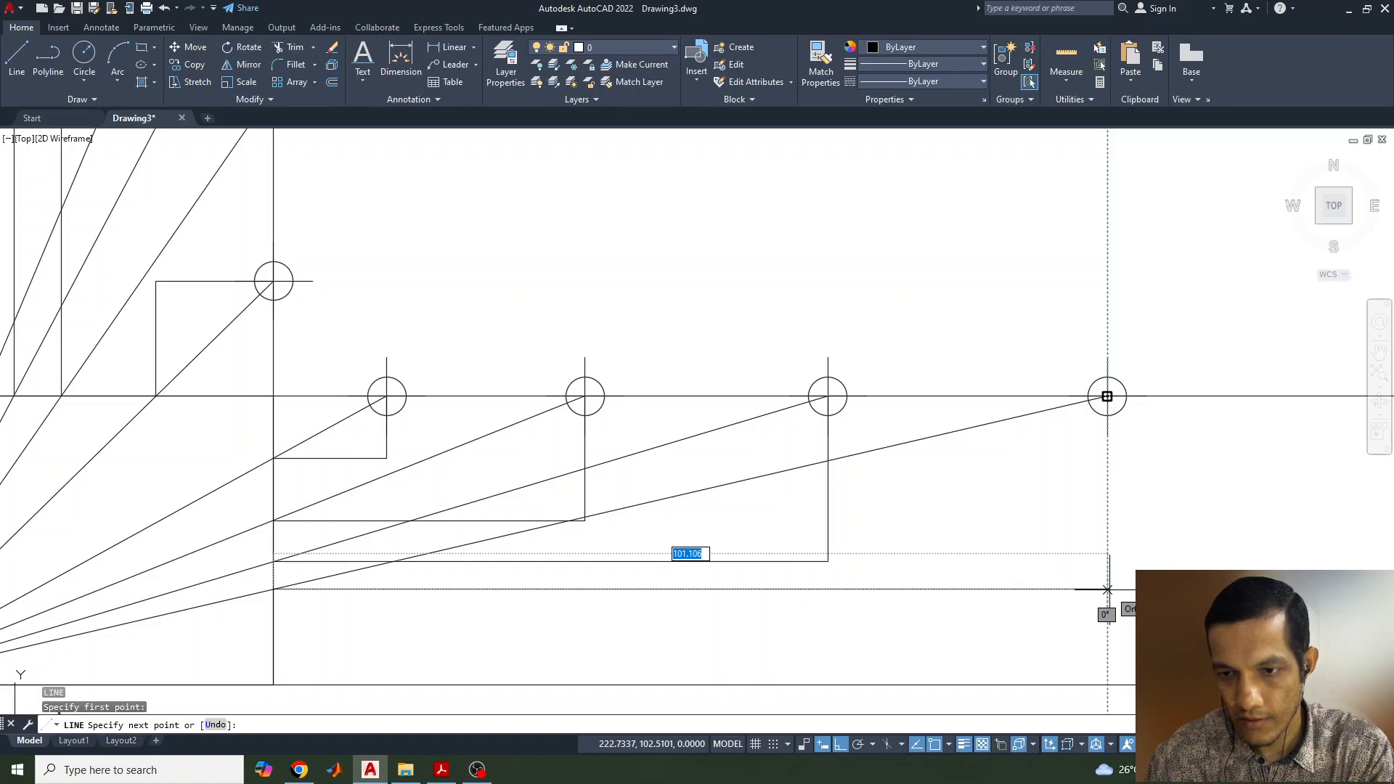
{"action": "left_click", "coordinate": [1107, 590]}
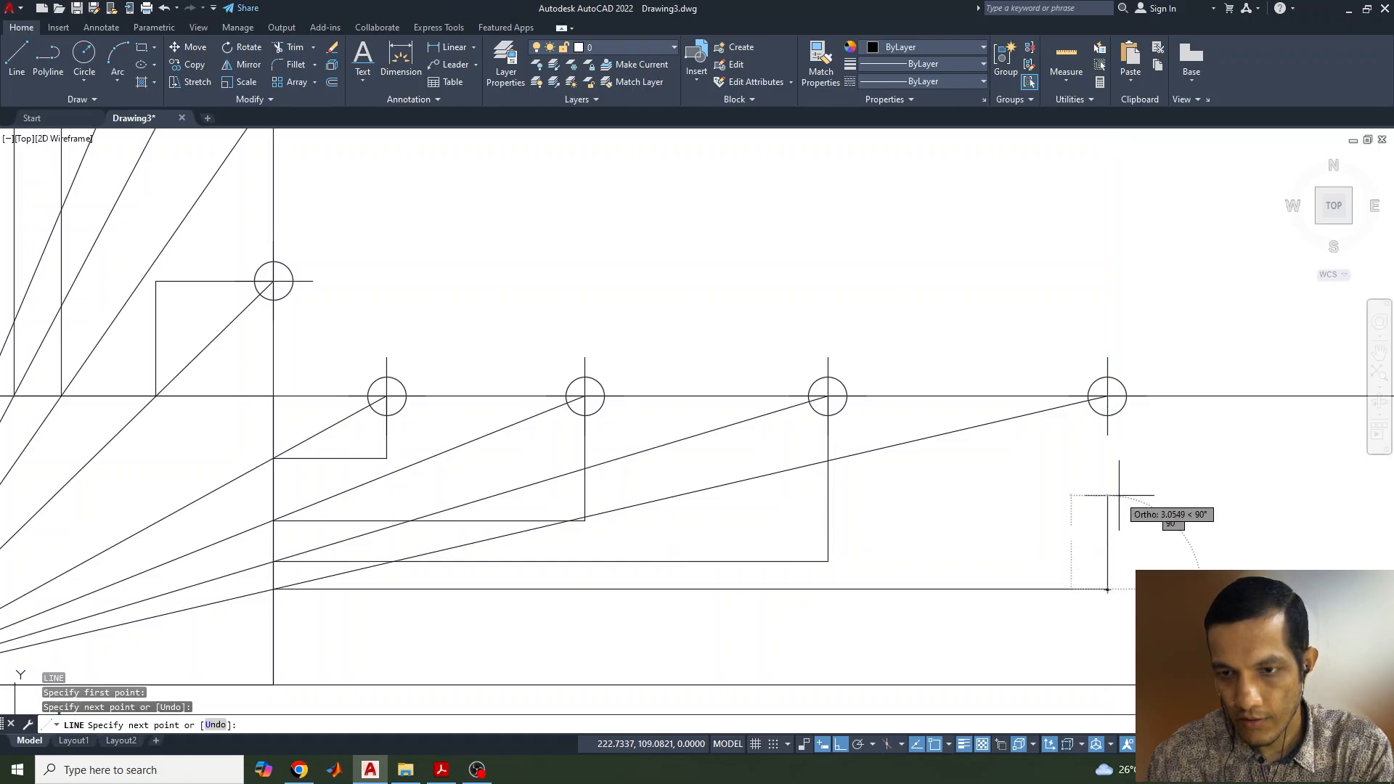
{"action": "left_click", "coordinate": [1107, 397]}
{"action": "key", "text": "Return"}
Step: Place points at the upper-left corners of the four stepped lines beside the copied vertical line
{"action": "scroll", "coordinate": [1170, 482], "scroll_direction": "down", "scroll_amount": 2}
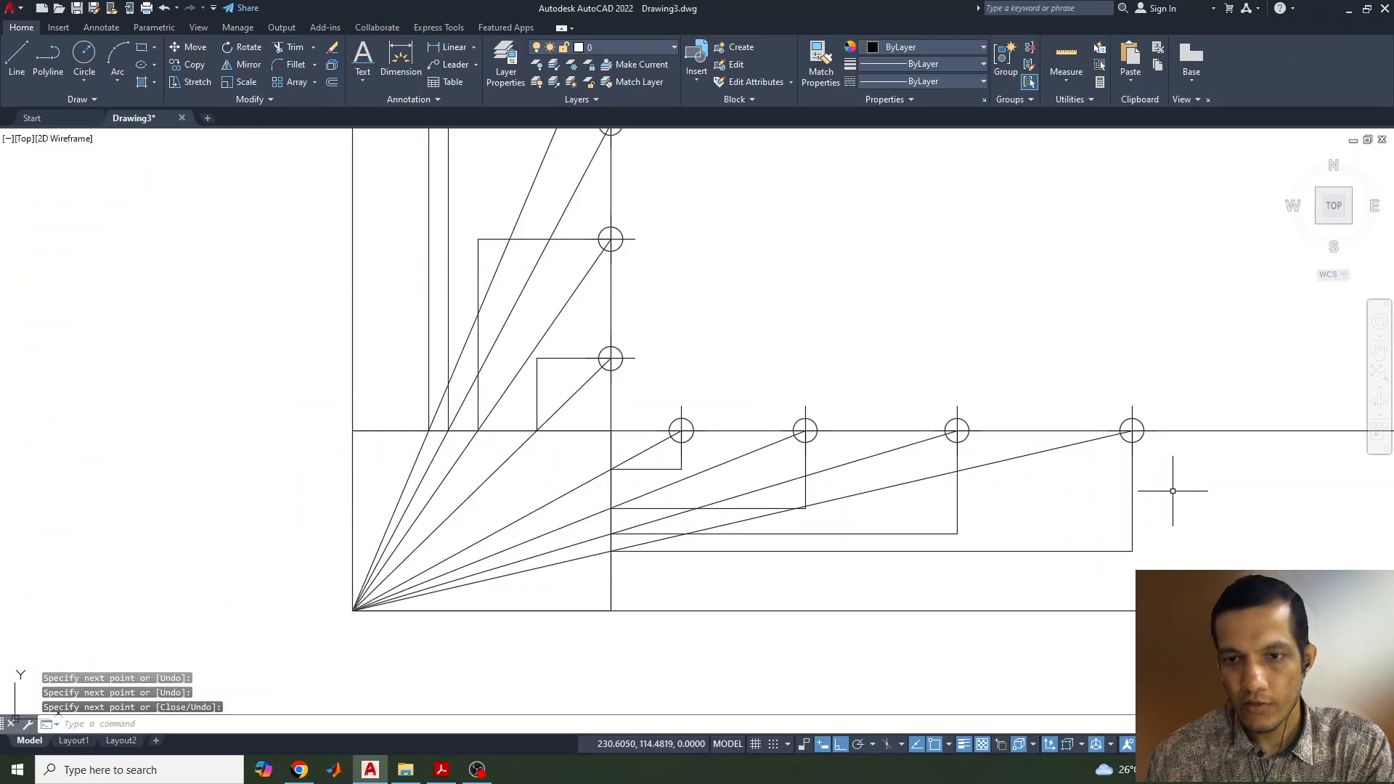
{"action": "scroll", "coordinate": [1170, 489], "scroll_direction": "down", "scroll_amount": 2}
{"action": "middle_click_drag", "start_coordinate": [1170, 489], "coordinate": [1123, 595]}
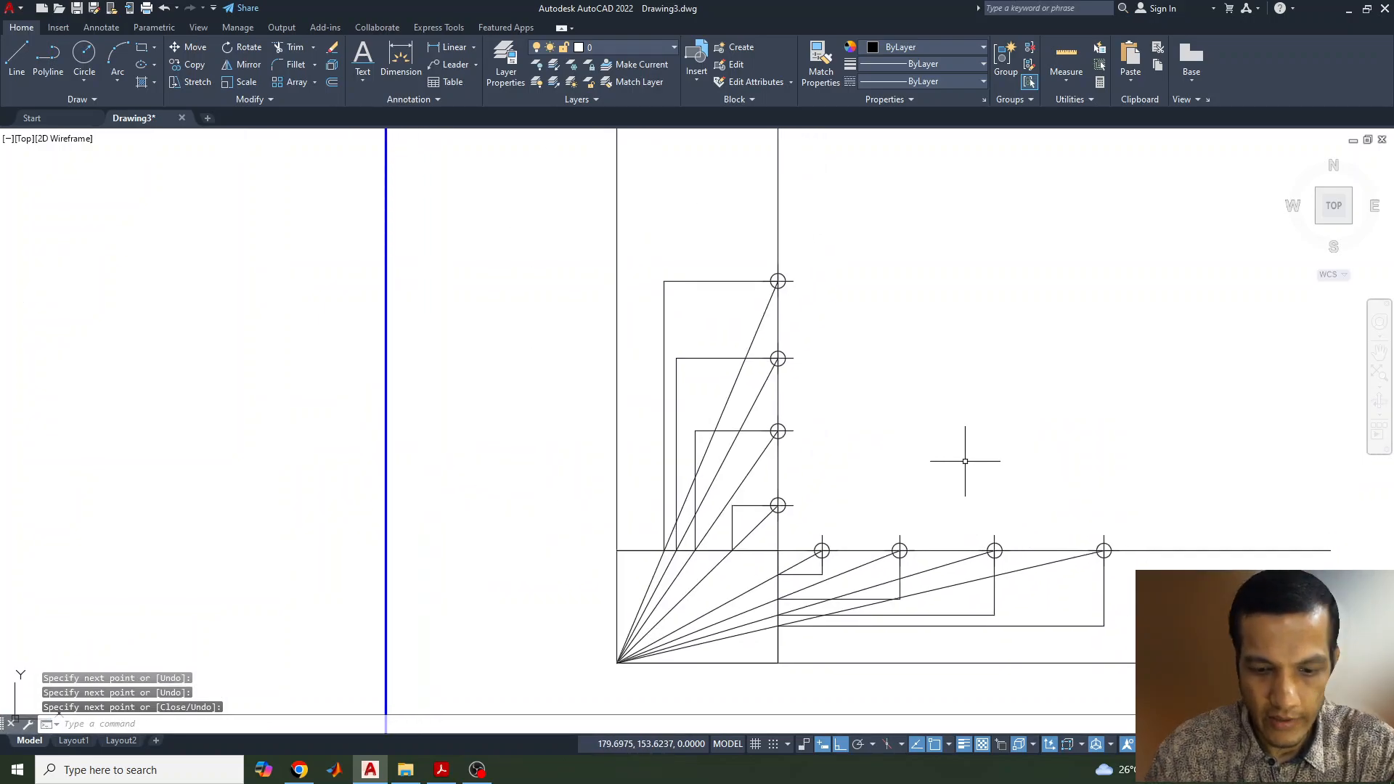
{"action": "type", "text": "po"}
{"action": "key", "text": "Return"}
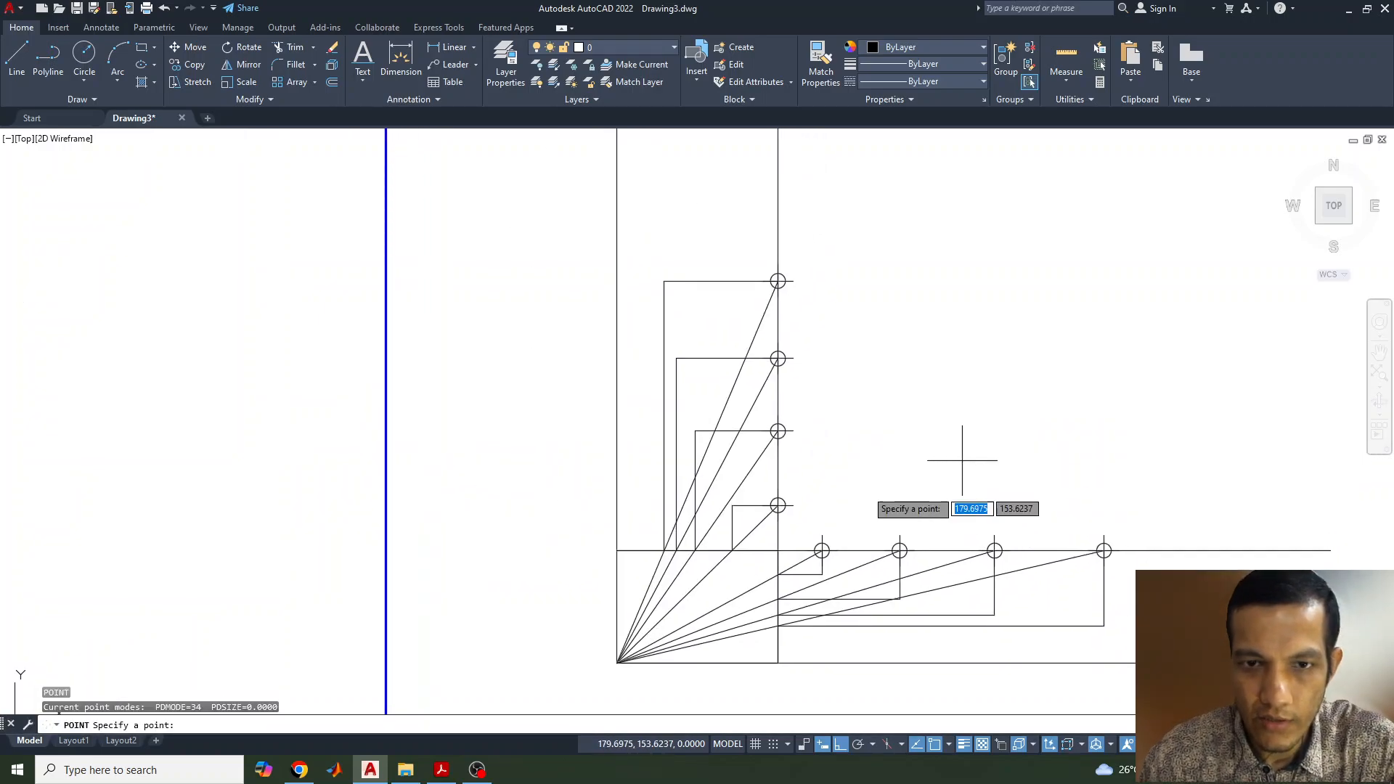
{"action": "left_click", "coordinate": [664, 281]}
{"action": "key", "text": "Return"}
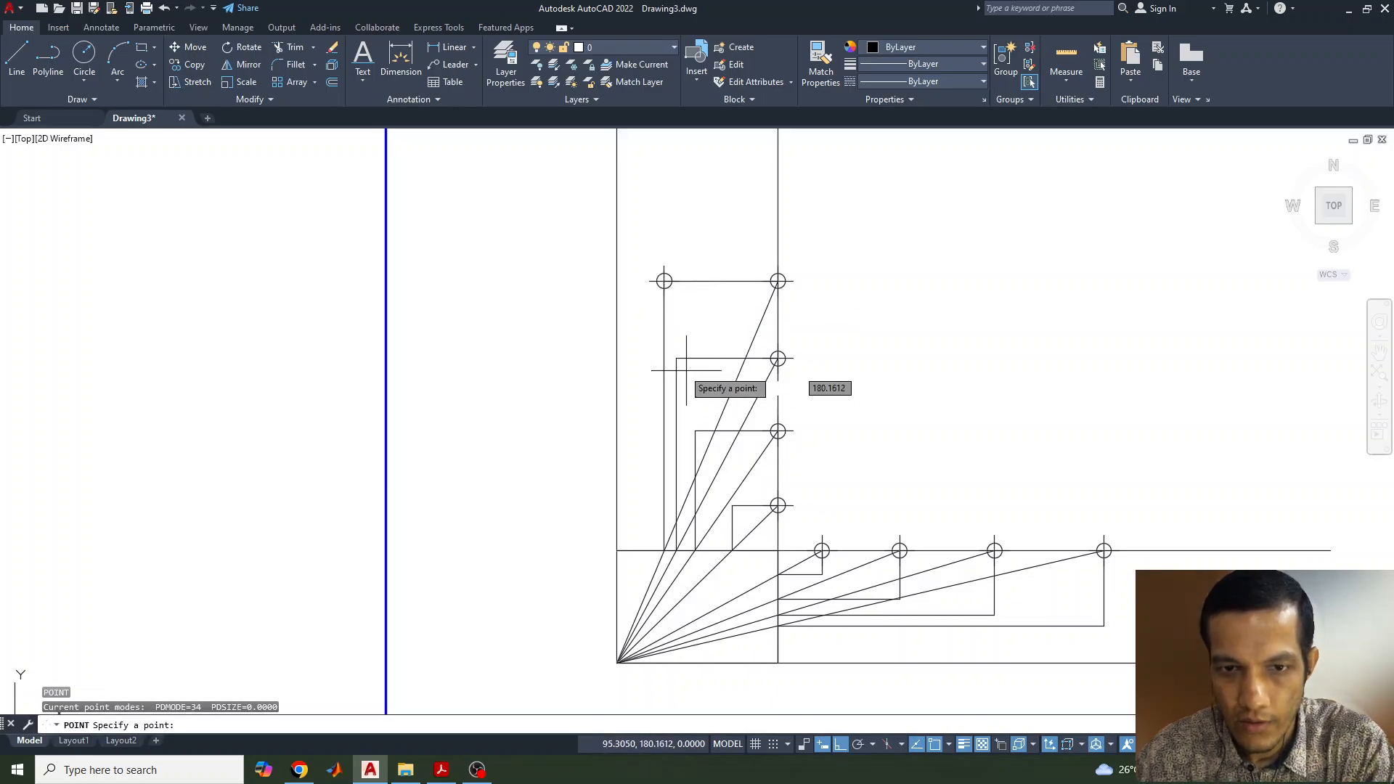
{"action": "left_click", "coordinate": [676, 359]}
{"action": "key", "text": "Return"}
{"action": "left_click", "coordinate": [696, 432]}
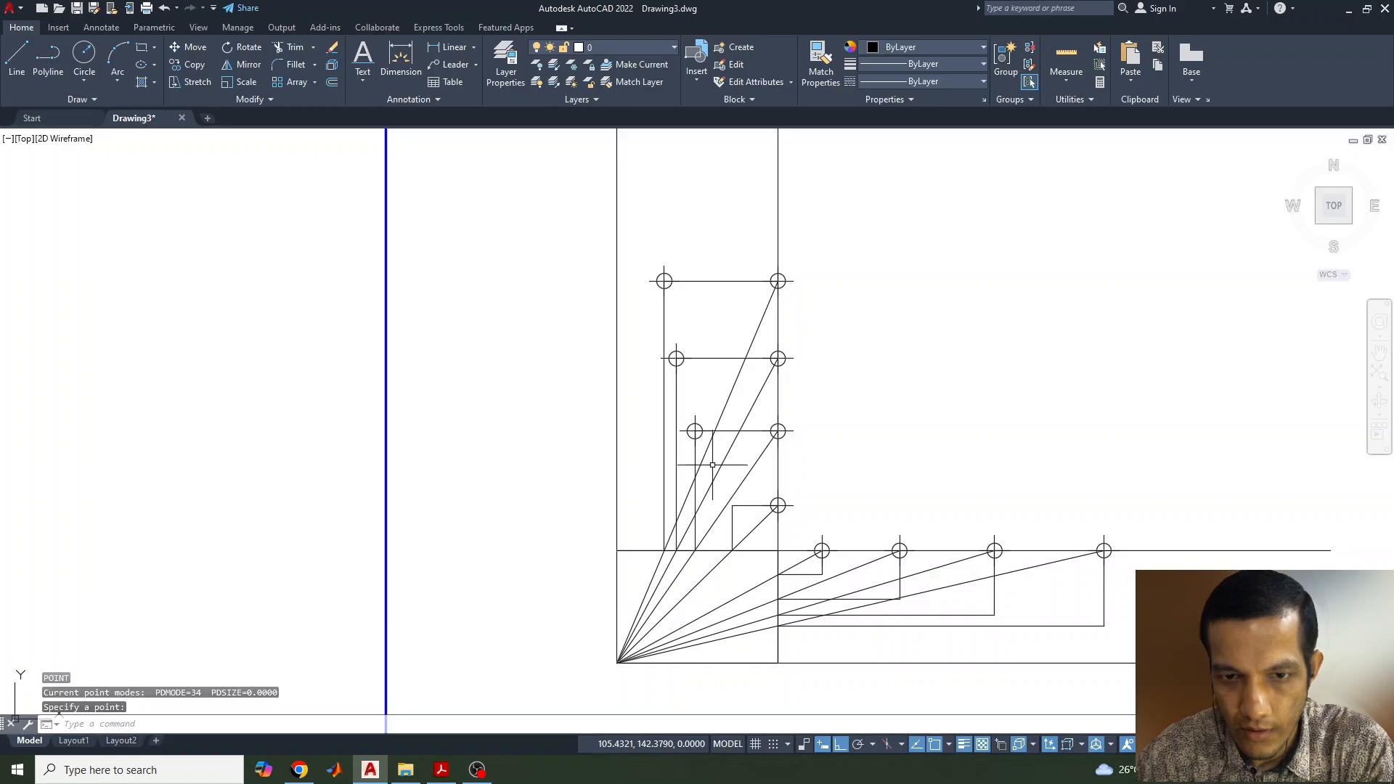
{"action": "key", "text": "Return"}
{"action": "left_click", "coordinate": [732, 505]}
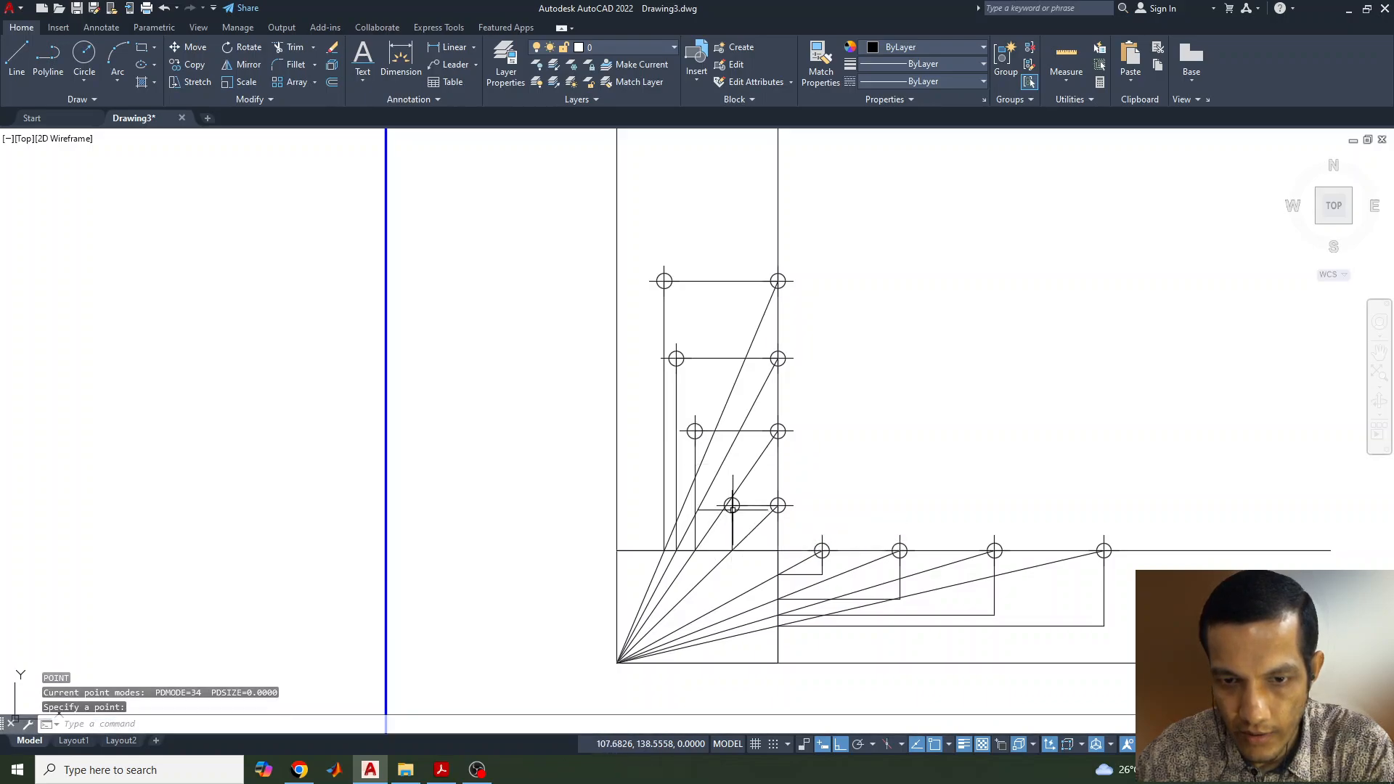
Step: Place points at the lower-right corners of the four stepped lines below the copied horizontal line
{"action": "key", "text": "Return"}
{"action": "scroll", "coordinate": [834, 576], "scroll_direction": "up", "scroll_amount": 4}
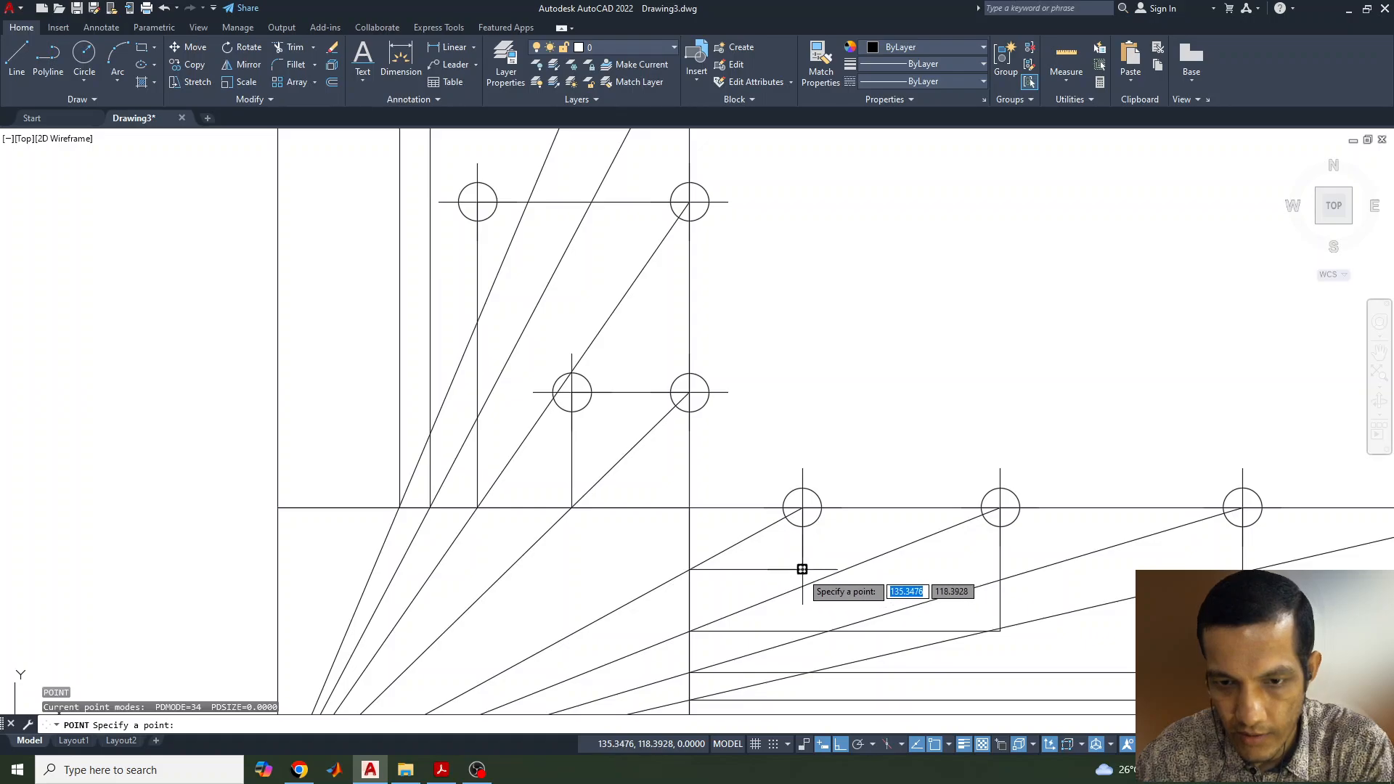
{"action": "left_click", "coordinate": [823, 576]}
{"action": "key", "text": "Return"}
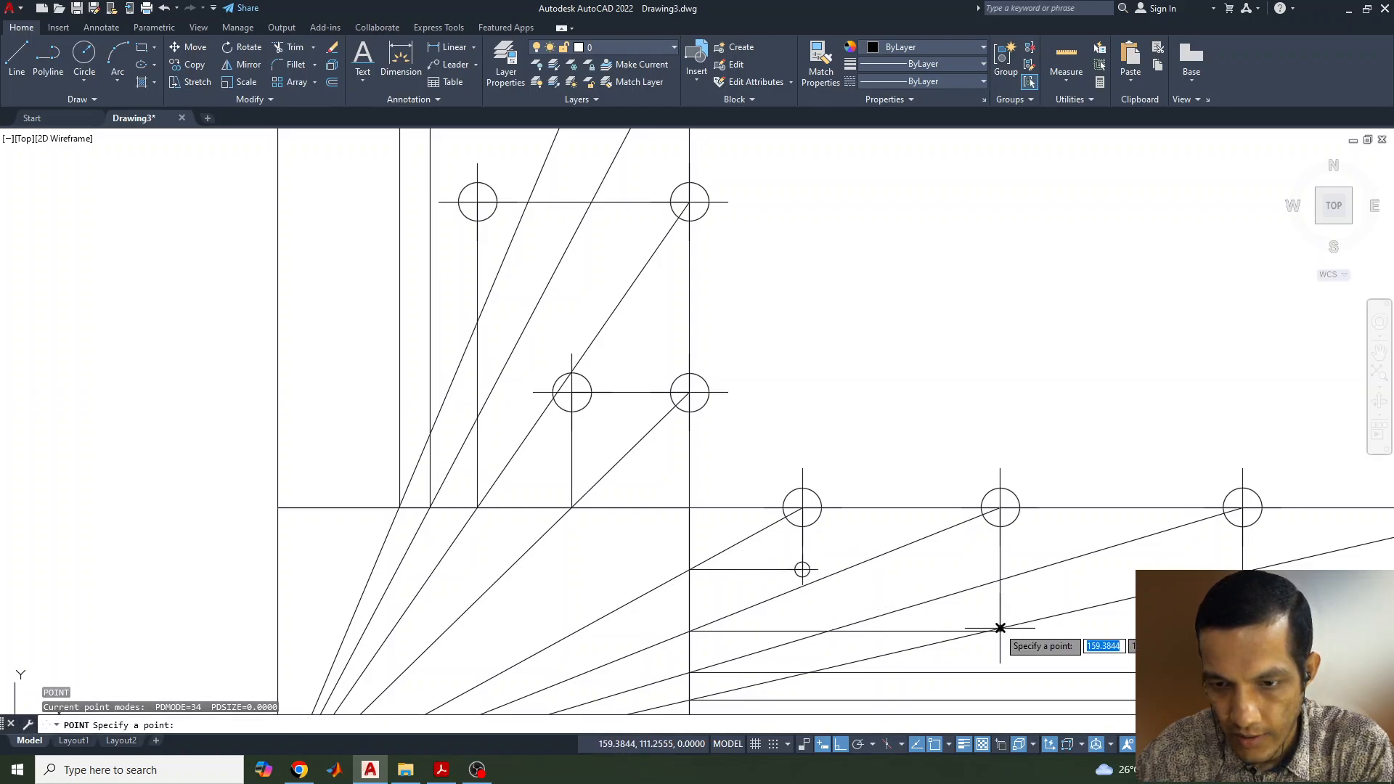
{"action": "left_click", "coordinate": [1000, 632]}
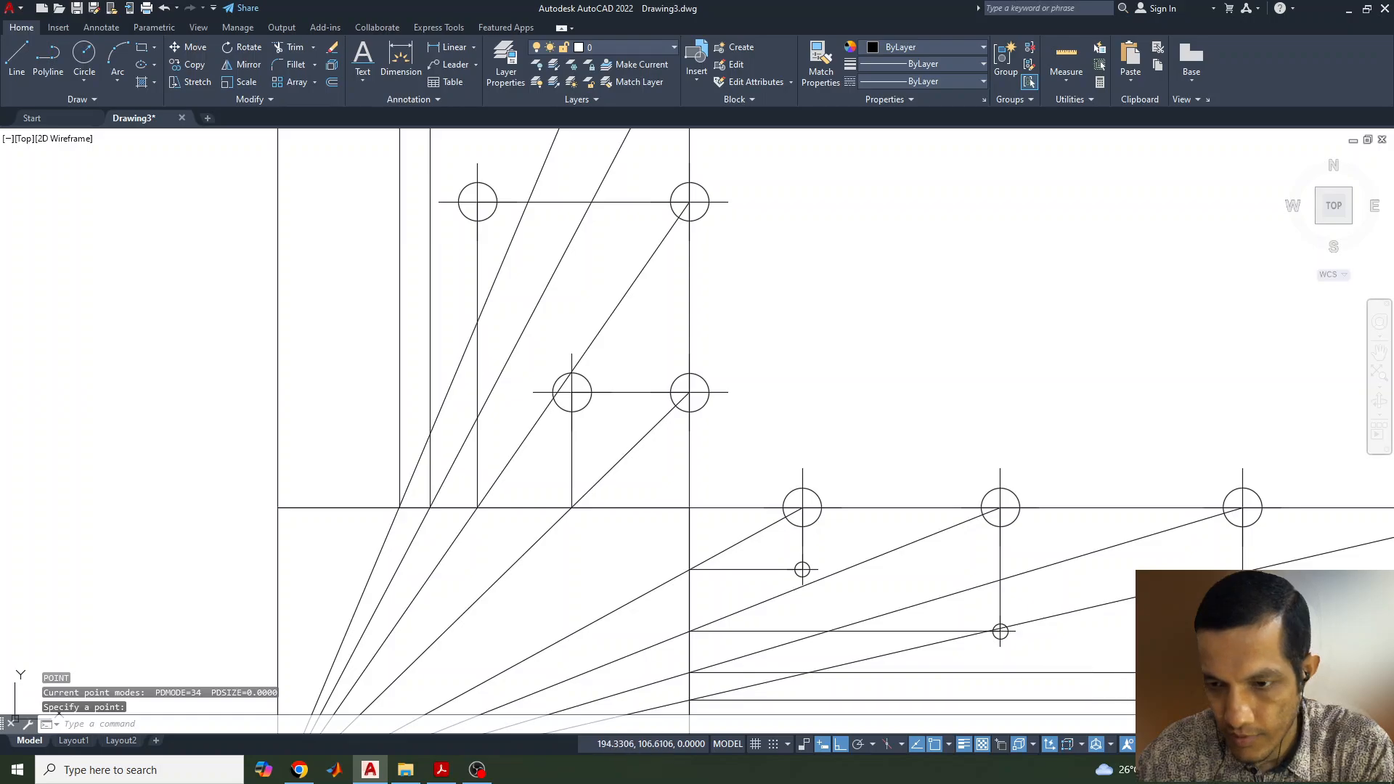
{"action": "key", "text": "Return"}
{"action": "left_click", "coordinate": [1243, 672]}
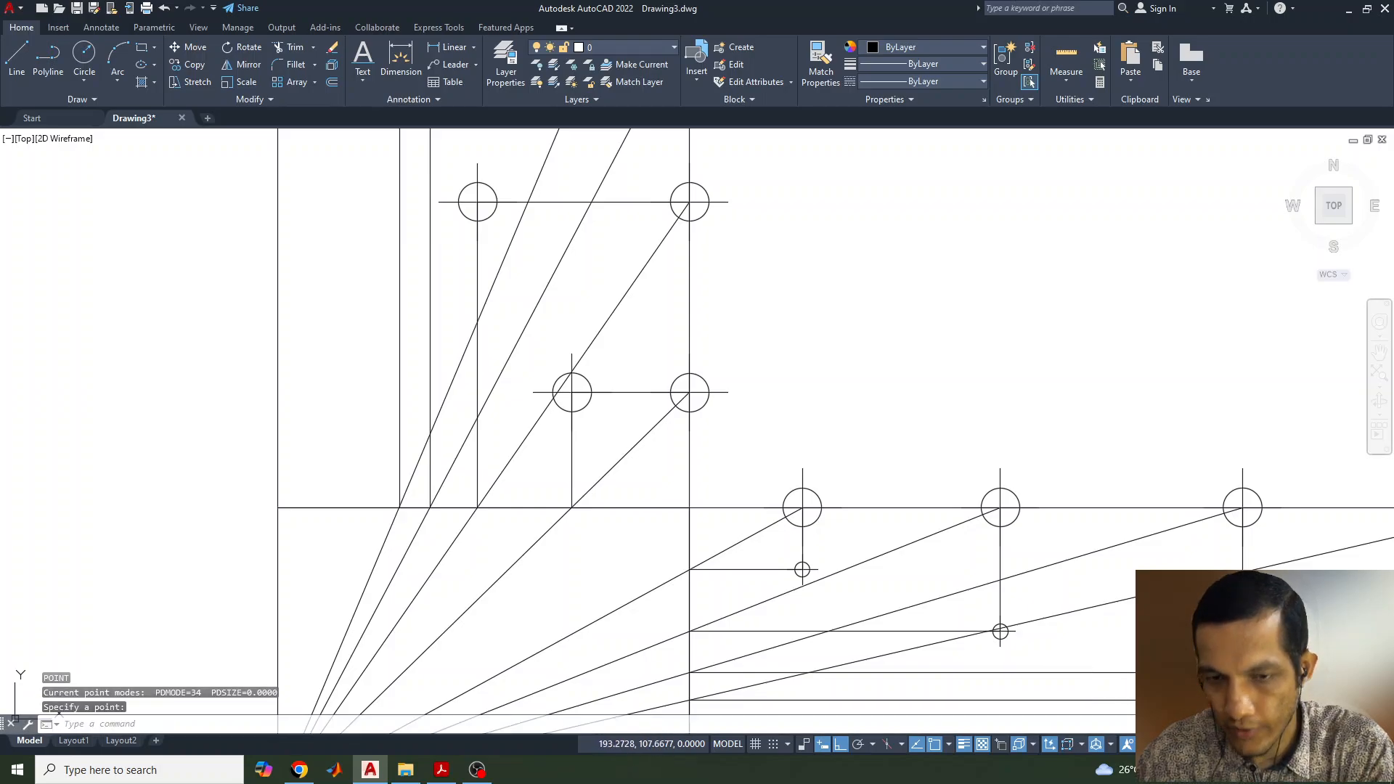
{"action": "scroll", "coordinate": [1284, 648], "scroll_direction": "down", "scroll_amount": 2}
{"action": "middle_click_drag", "start_coordinate": [1254, 645], "coordinate": [894, 572]}
{"action": "key", "text": "Return"}
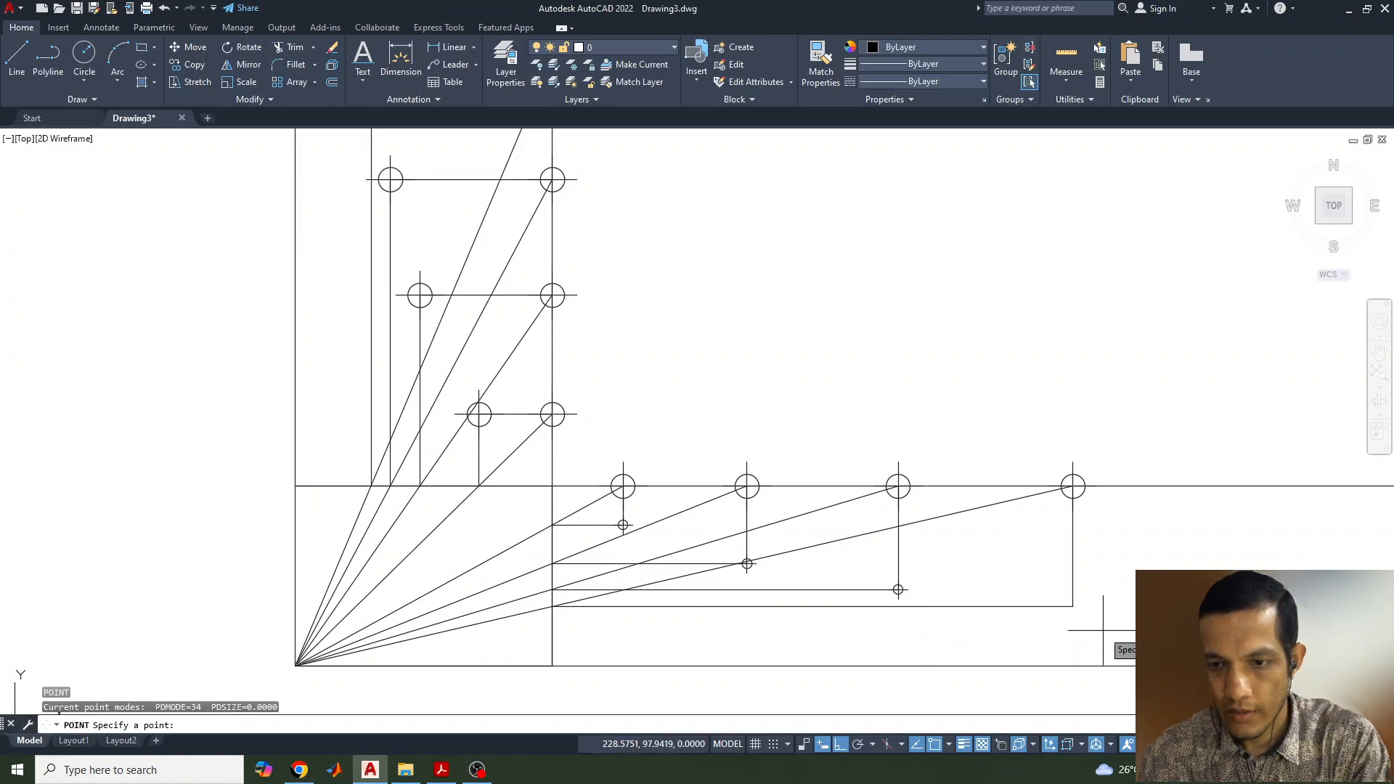
{"action": "left_click", "coordinate": [1073, 606]}
Step: Start a single-line text and check the point labels of the hyperbola figure in the Acrobat PDF before returning to AutoCAD
{"action": "mouse_move", "coordinate": [1119, 595]}
{"action": "middle_mouse_down"}
{"action": "mouse_move", "coordinate": [1105, 588]}
{"action": "mouse_move", "coordinate": [1139, 616]}
{"action": "mouse_move", "coordinate": [1137, 596]}
{"action": "mouse_move", "coordinate": [896, 548]}
{"action": "mouse_move", "coordinate": [952, 548]}
{"action": "middle_mouse_up"}
{"action": "scroll", "coordinate": [1136, 596], "scroll_direction": "down", "scroll_amount": 2}
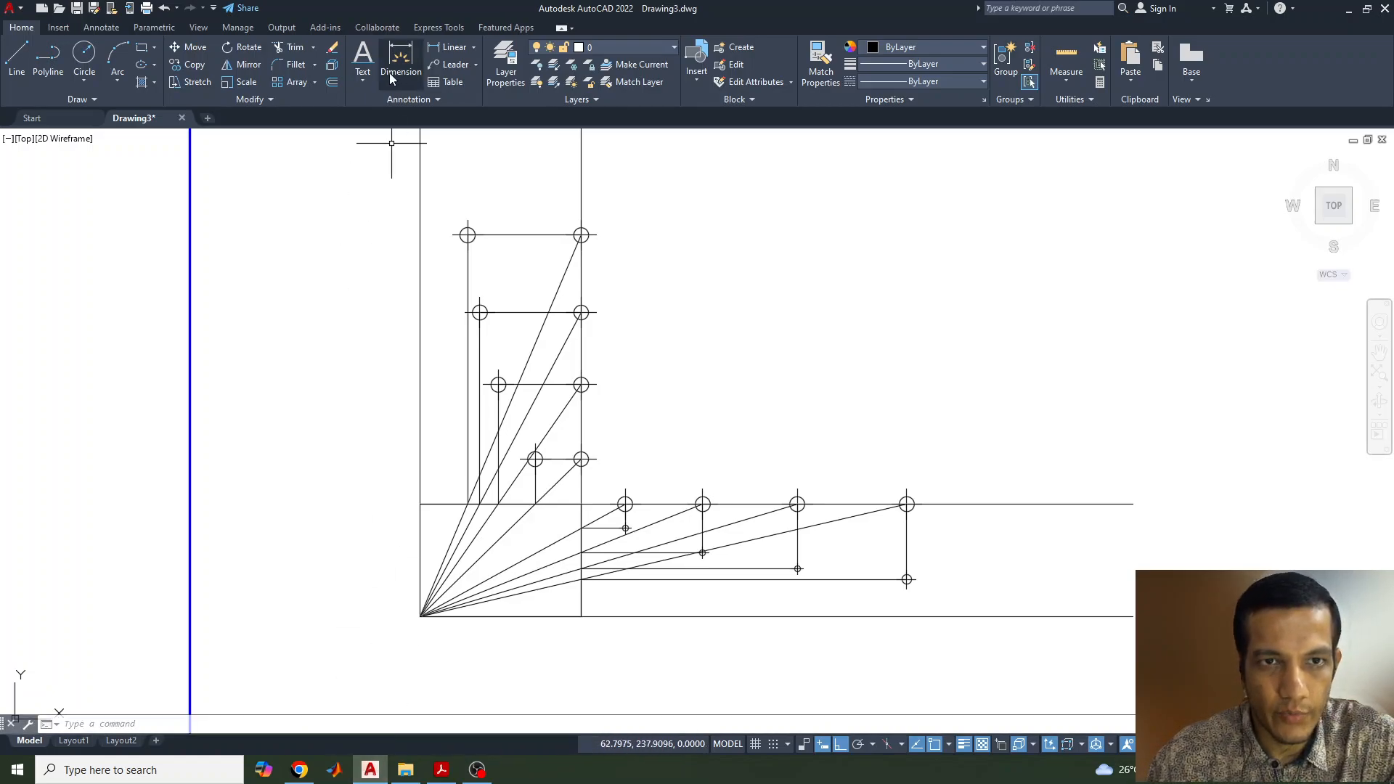
{"action": "left_click", "coordinate": [363, 81]}
{"action": "left_click", "coordinate": [374, 131]}
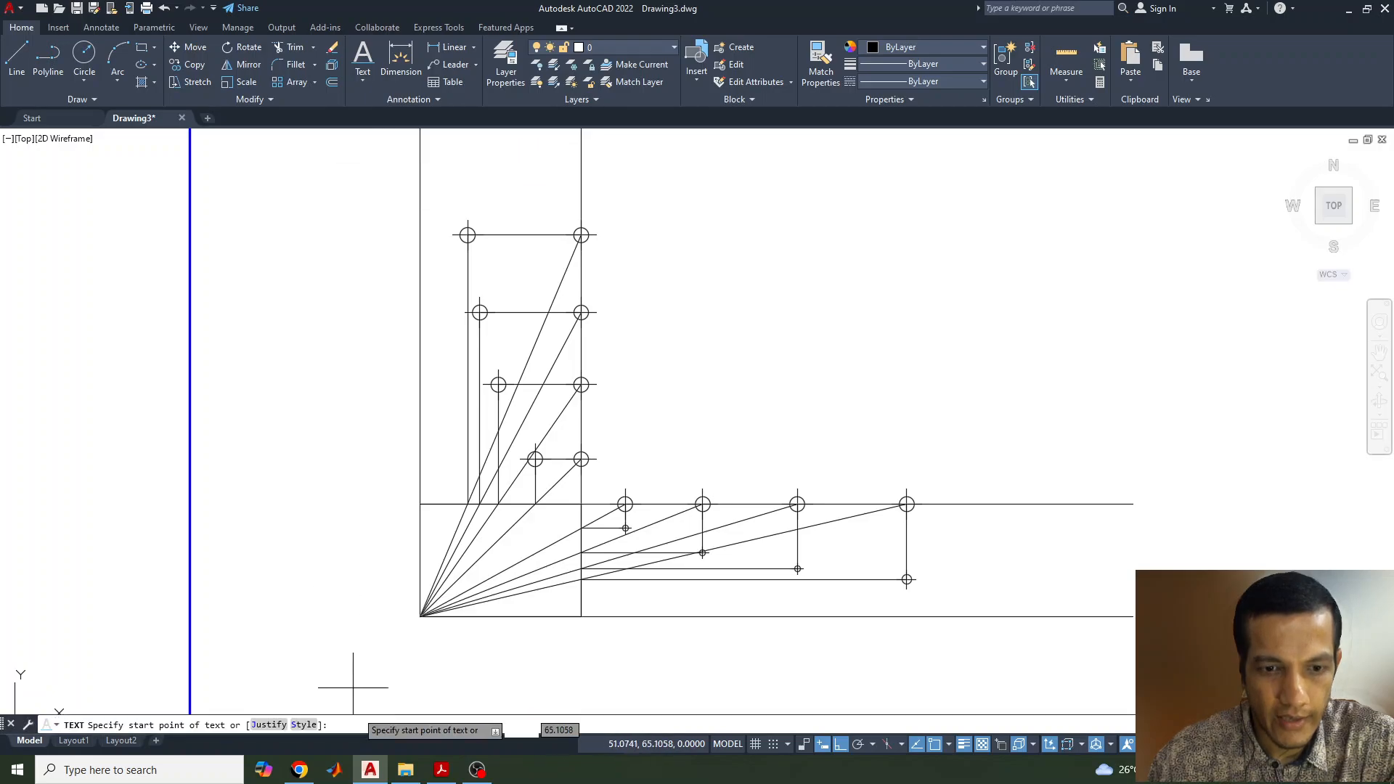
{"action": "left_click", "coordinate": [436, 773]}
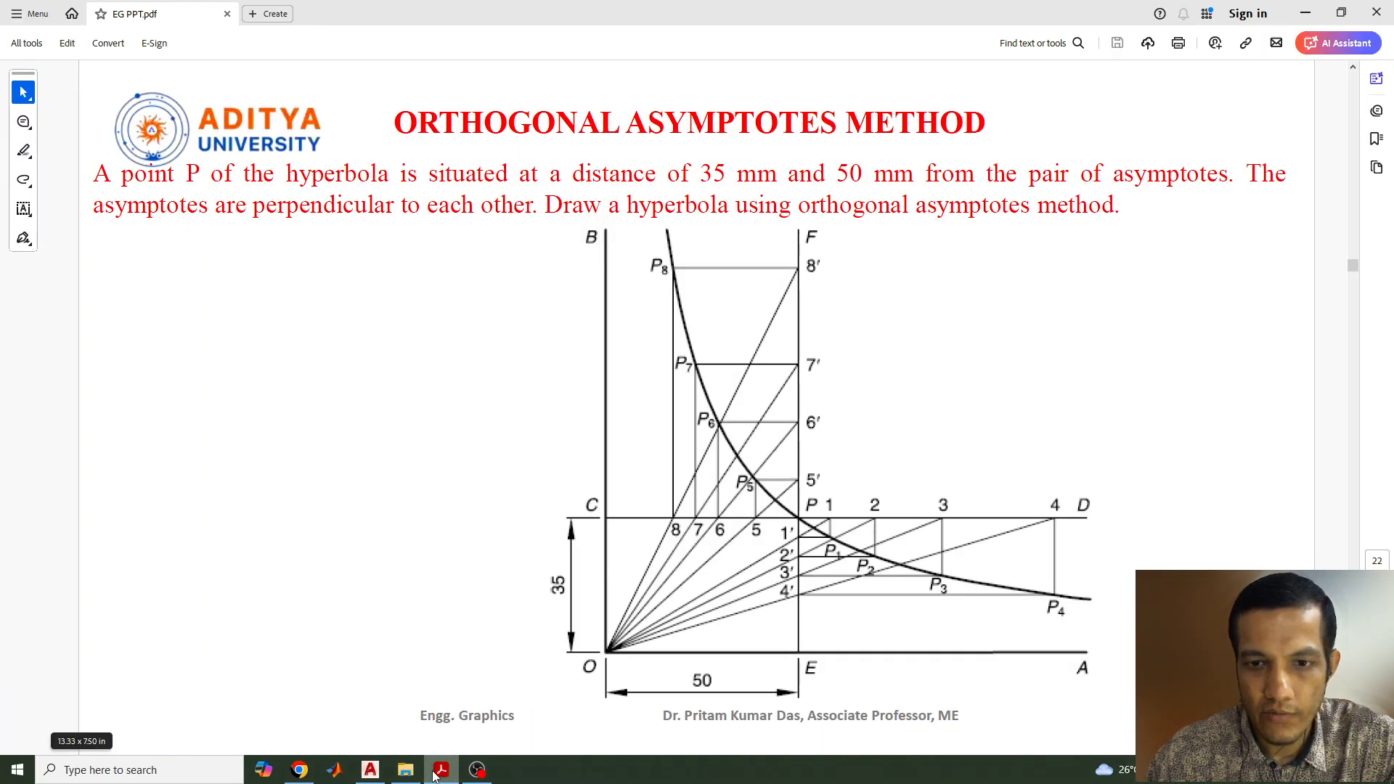
{"action": "left_click", "coordinate": [435, 776]}
Step: Place single-line text 1 above the first point on the horizontal line, with height 3 and rotation angle 0
{"action": "scroll", "coordinate": [634, 467], "scroll_direction": "up", "scroll_amount": 2}
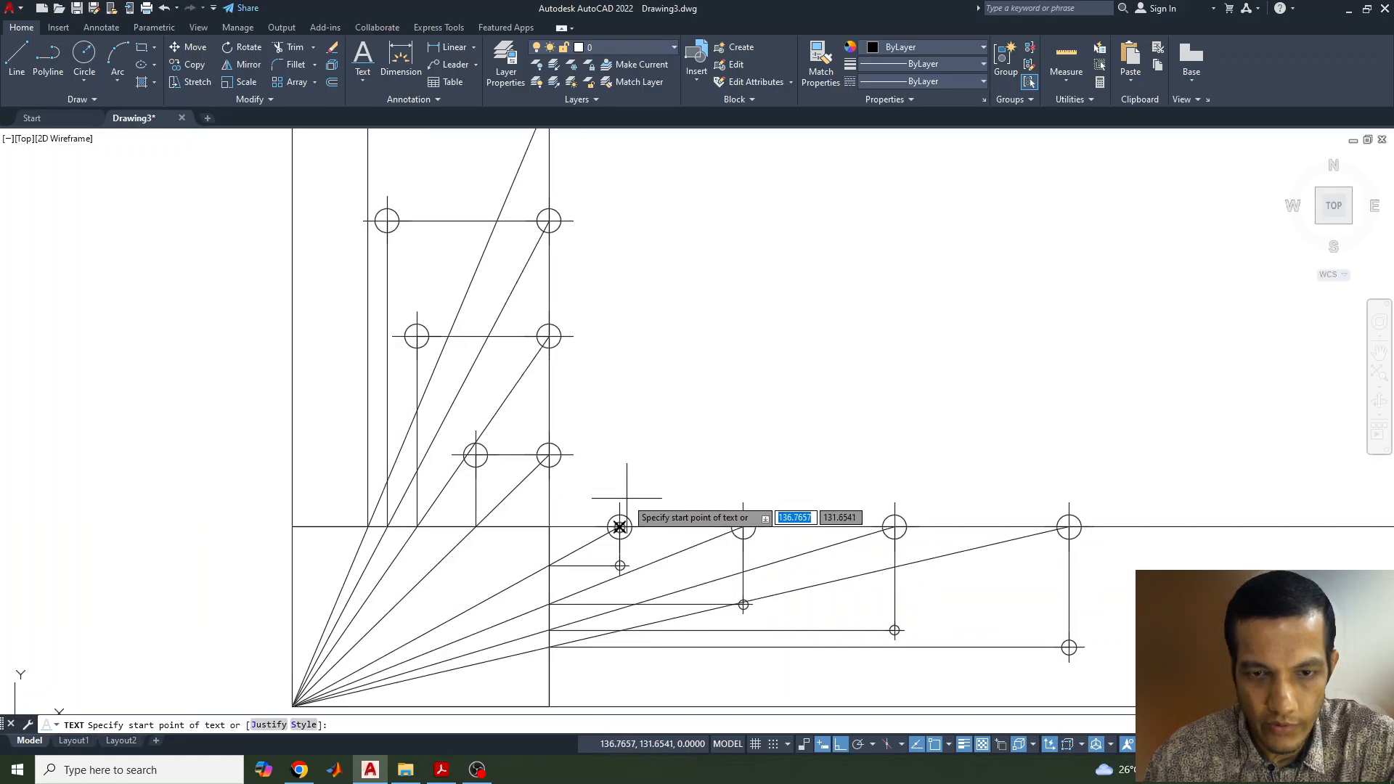
{"action": "left_click", "coordinate": [621, 478]}
{"action": "type", "text": "3"}
{"action": "key", "text": "Return"}
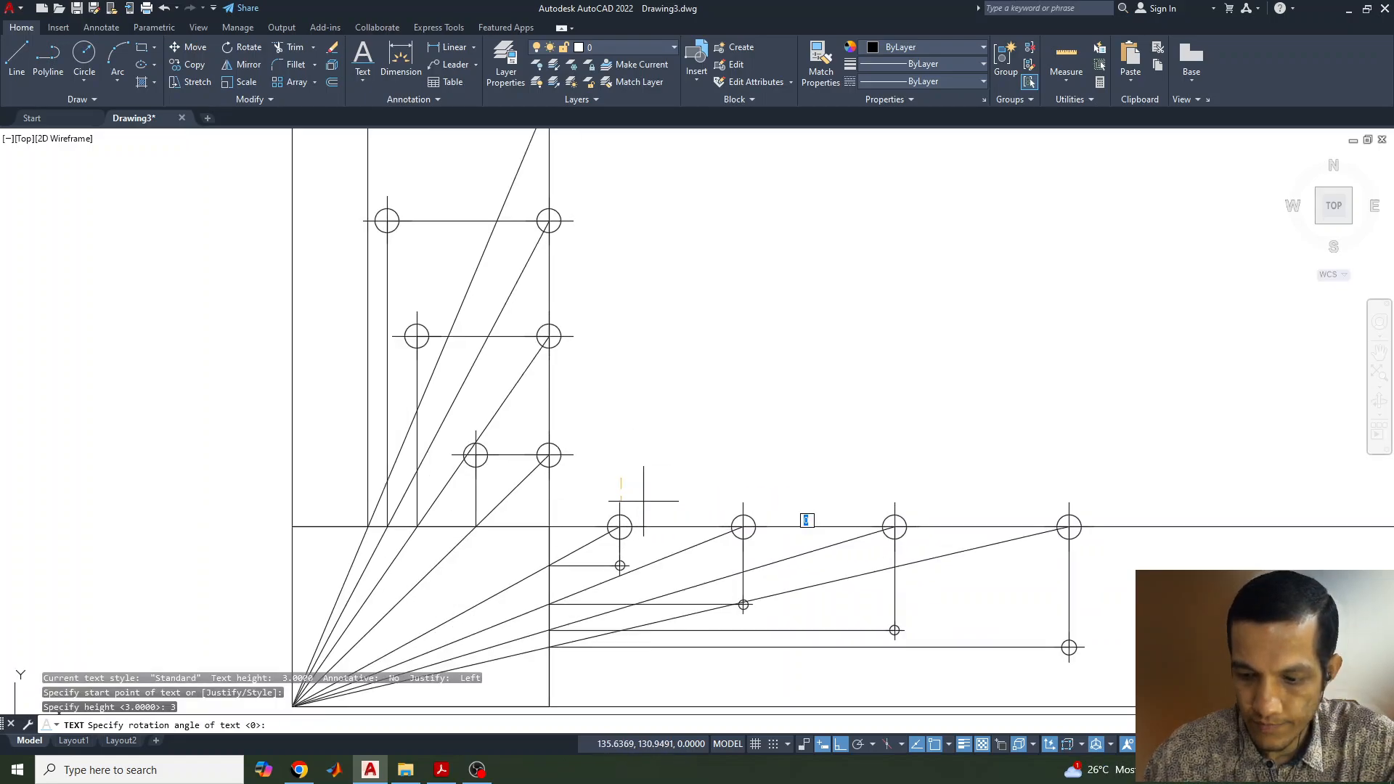
{"action": "type", "text": "0"}
{"action": "key", "text": "Return"}
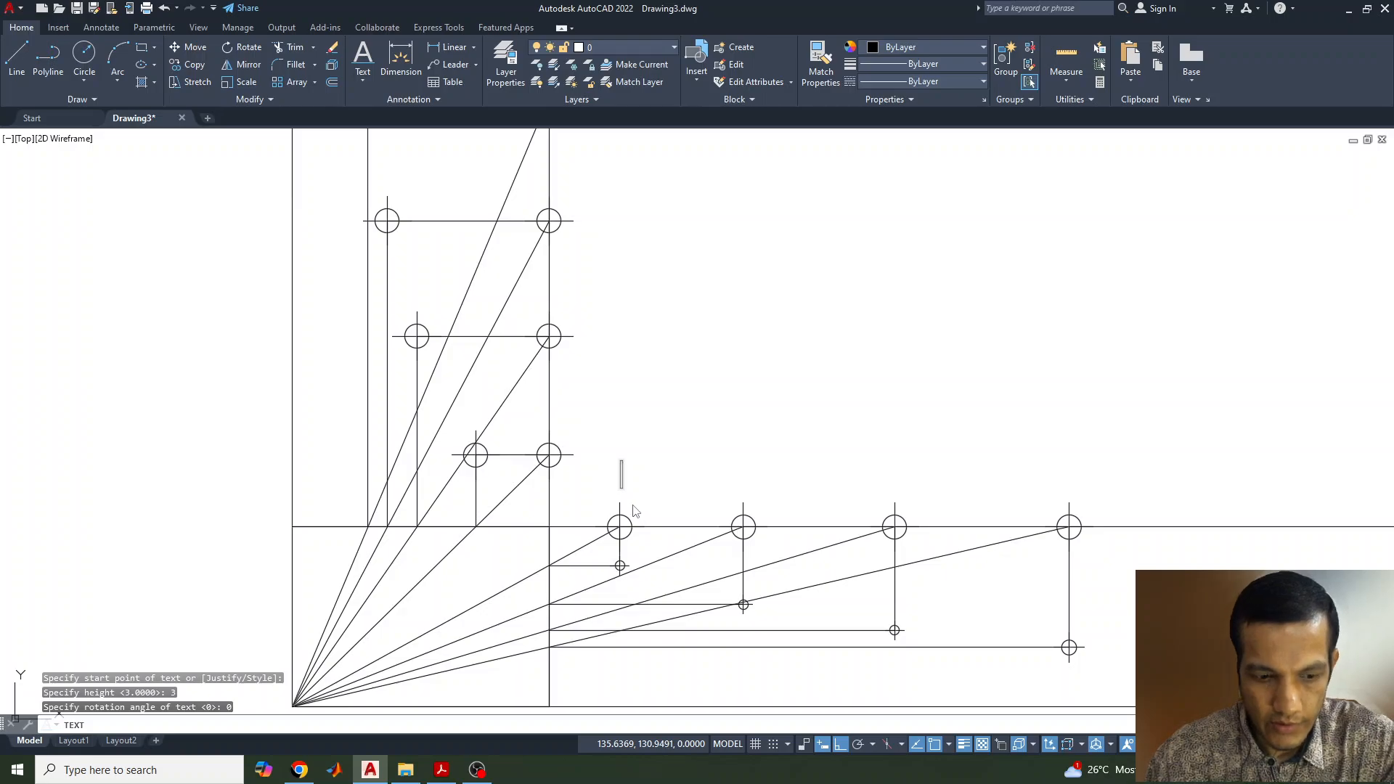
{"action": "type", "text": "1"}
Step: Label the remaining three points along the horizontal line 2, 3 and 4, placing each number above its point
{"action": "left_click", "coordinate": [742, 486]}
{"action": "type", "text": "2"}
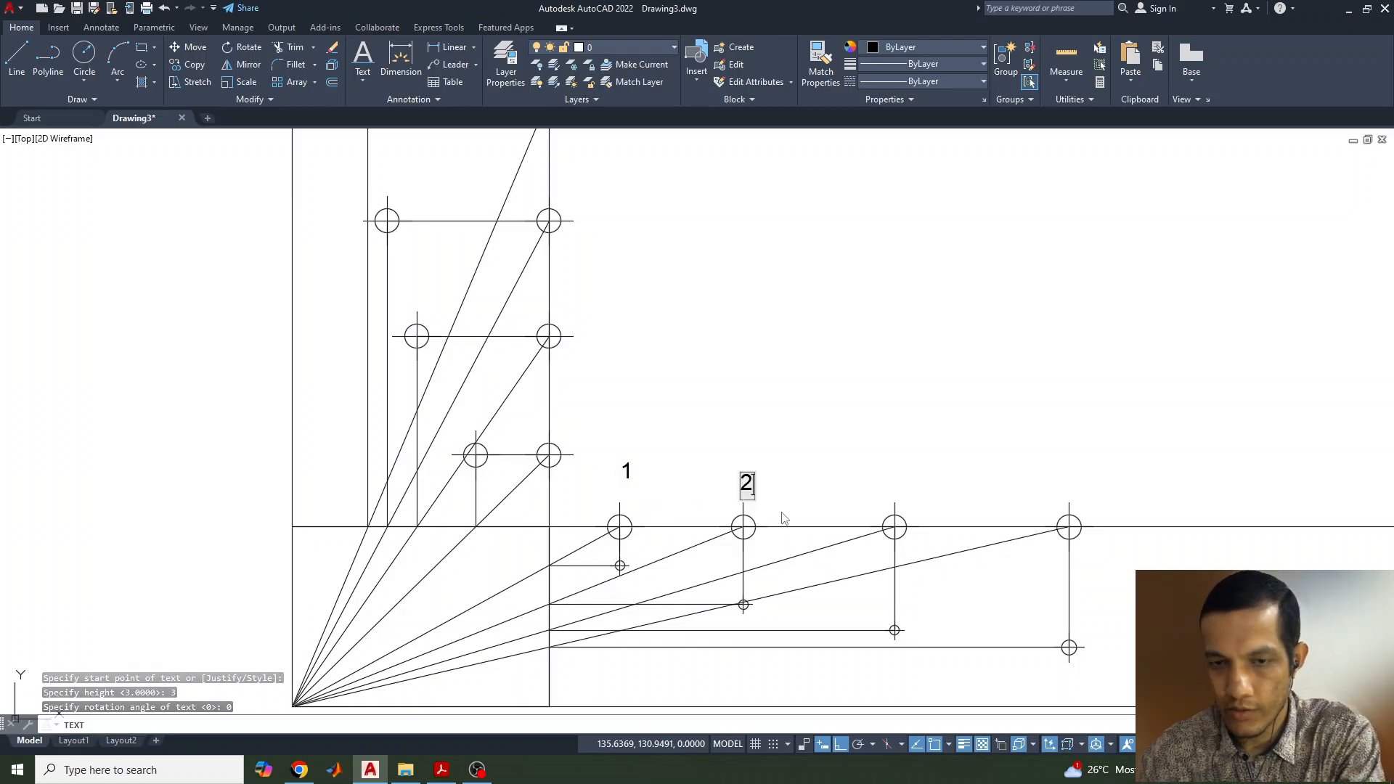
{"action": "left_click", "coordinate": [892, 495]}
{"action": "type", "text": "3"}
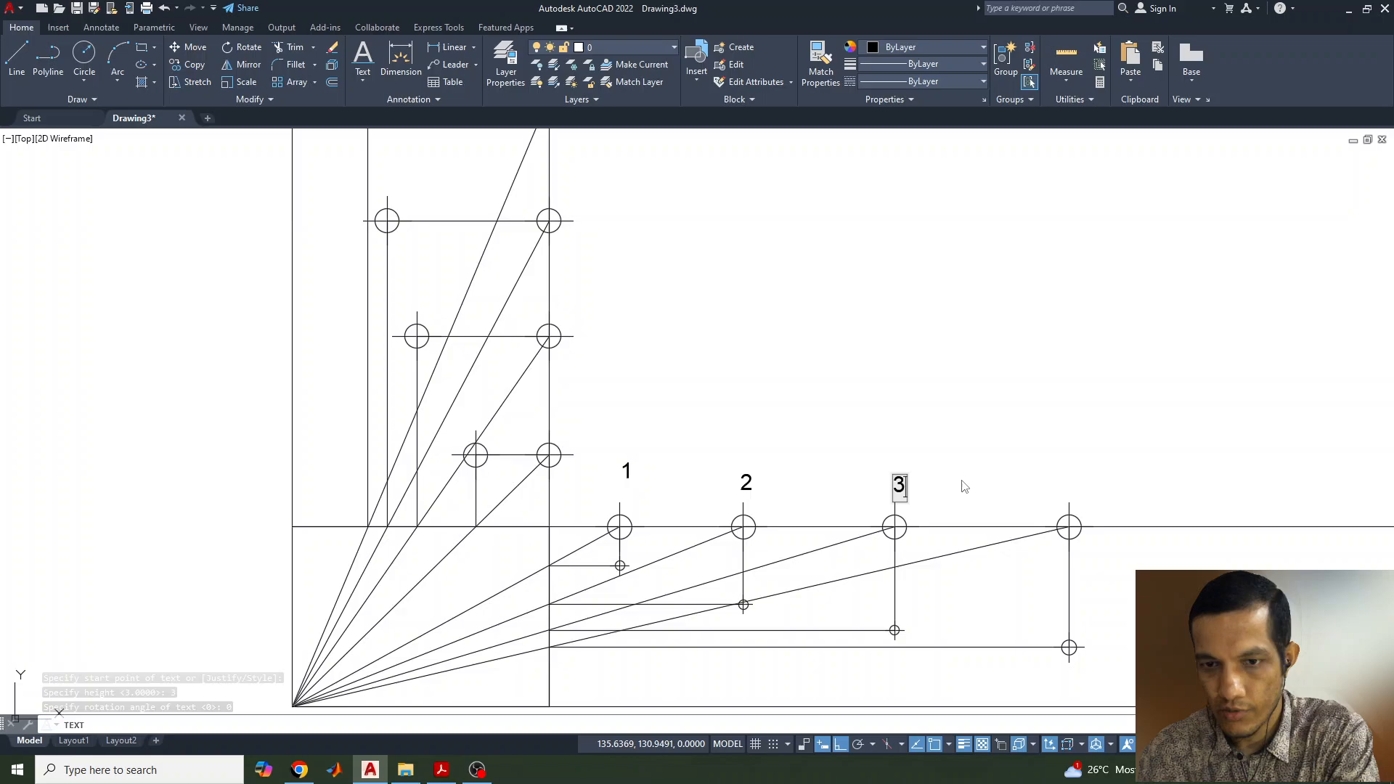
{"action": "left_click", "coordinate": [1066, 500]}
{"action": "type", "text": "4"}
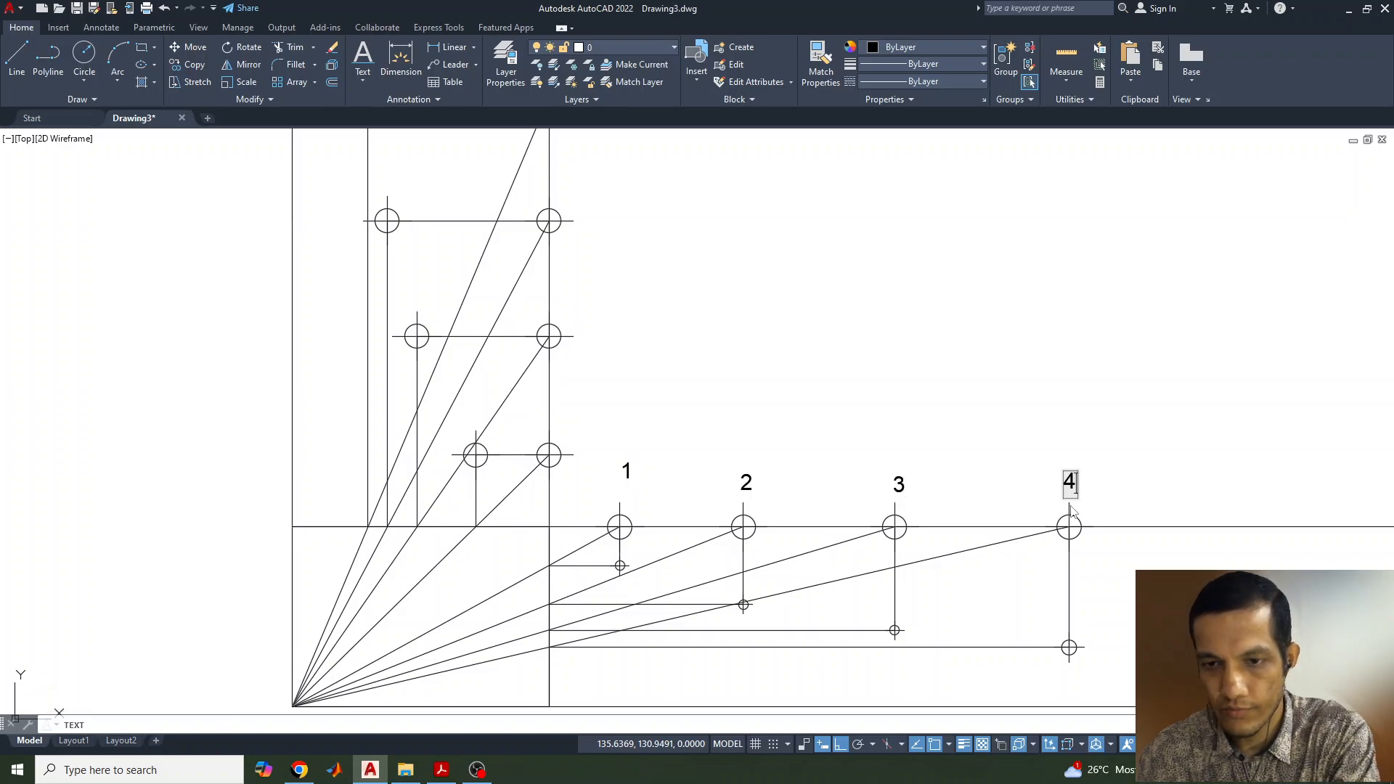
Step: Label the four points going up the copied vertical line 5, 6, 7 and 8, placing each number to their right
{"action": "left_click", "coordinate": [576, 451]}
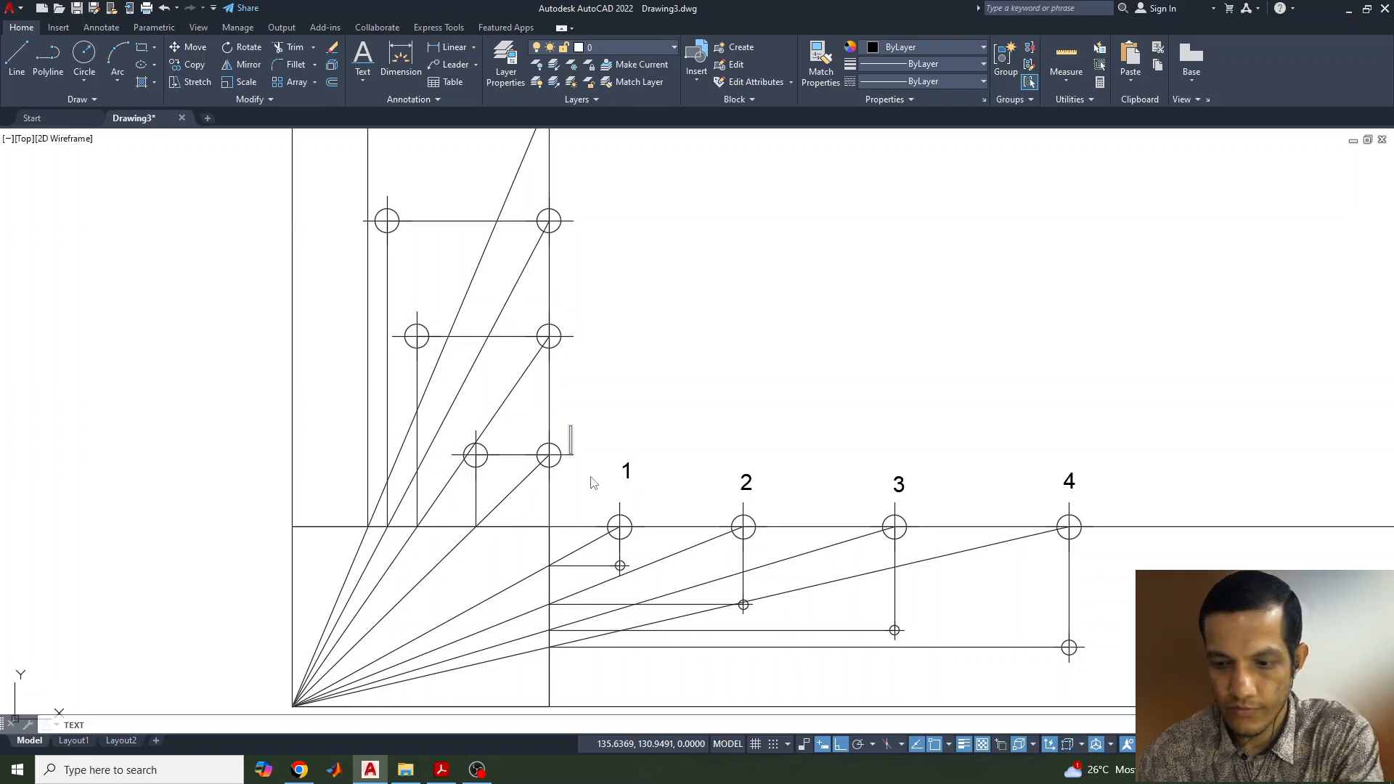
{"action": "type", "text": "5"}
{"action": "left_click", "coordinate": [577, 340]}
{"action": "left_click", "coordinate": [576, 229]}
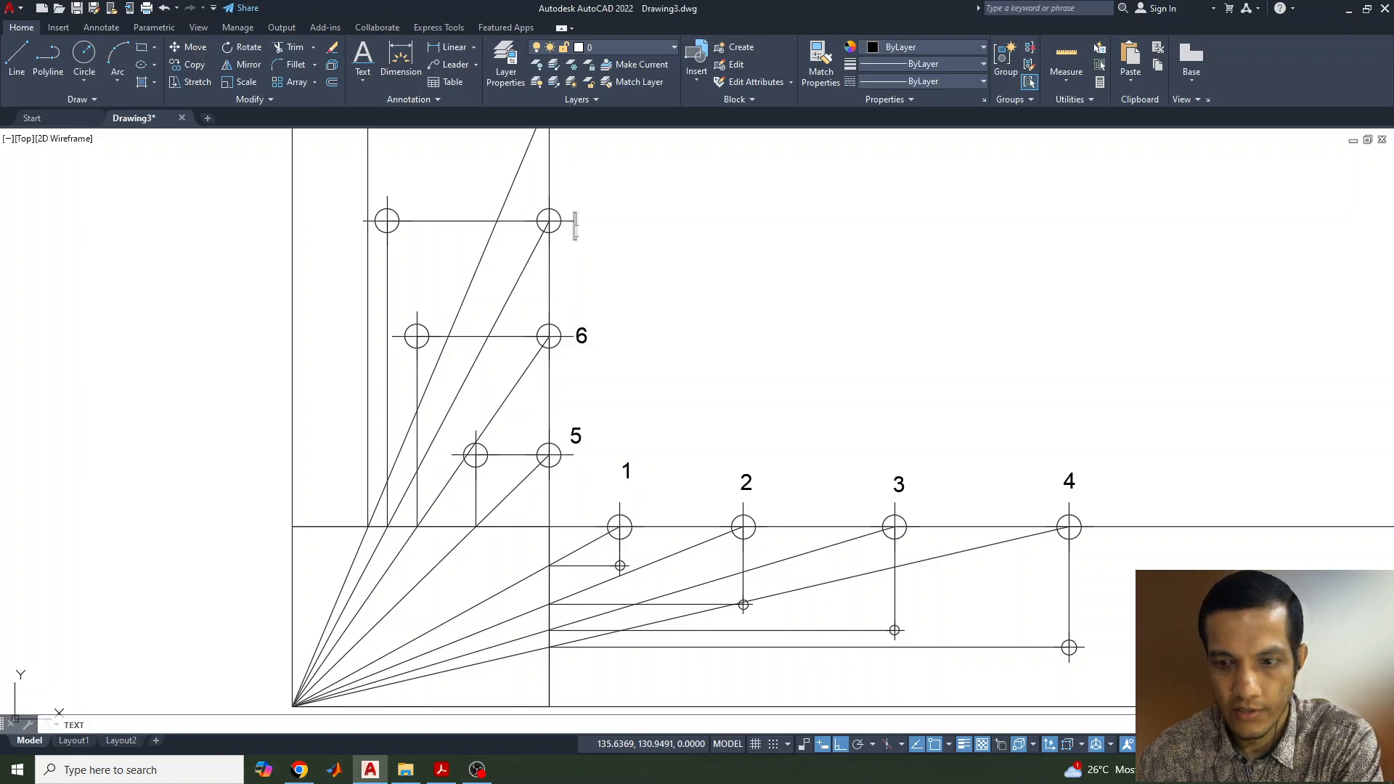
{"action": "middle_click_drag", "start_coordinate": [579, 230], "coordinate": [612, 423]}
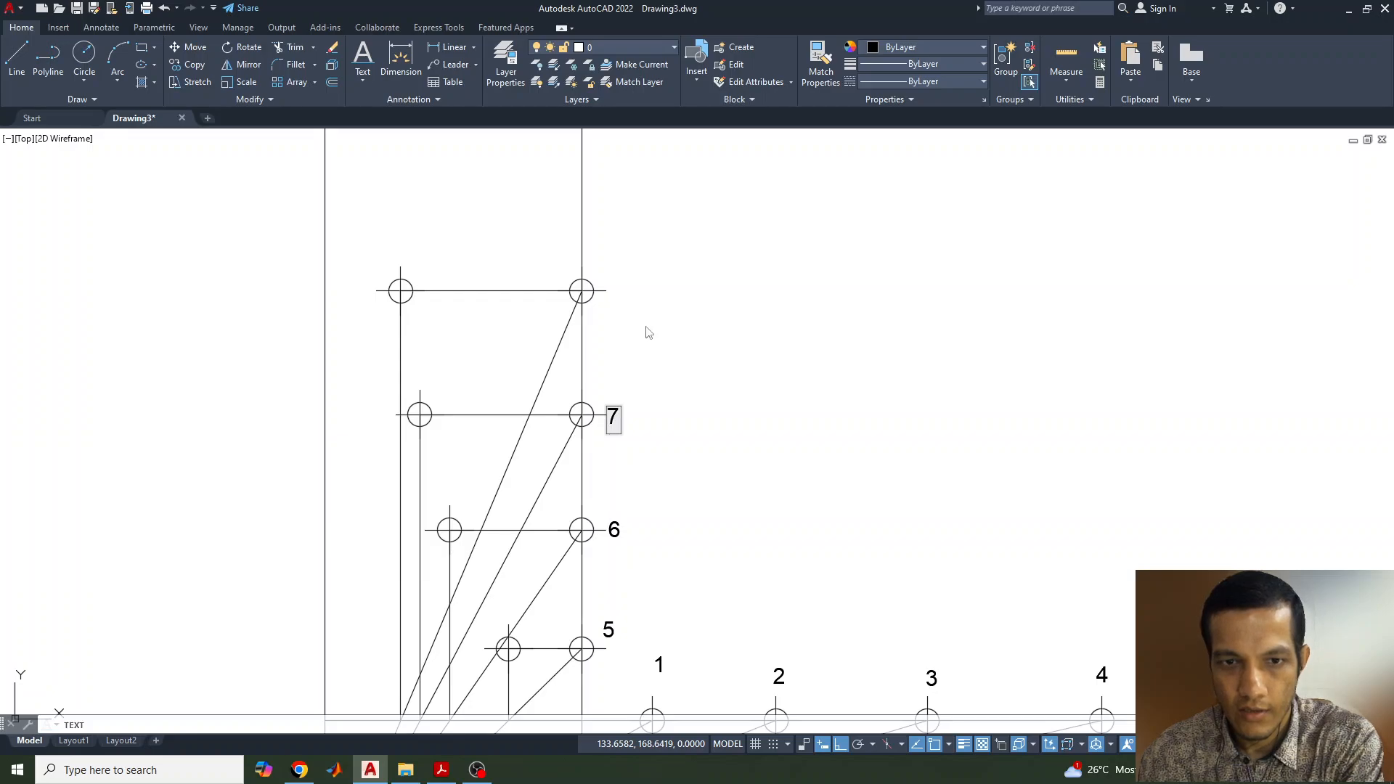
{"action": "left_click", "coordinate": [612, 299]}
{"action": "type", "text": "8"}
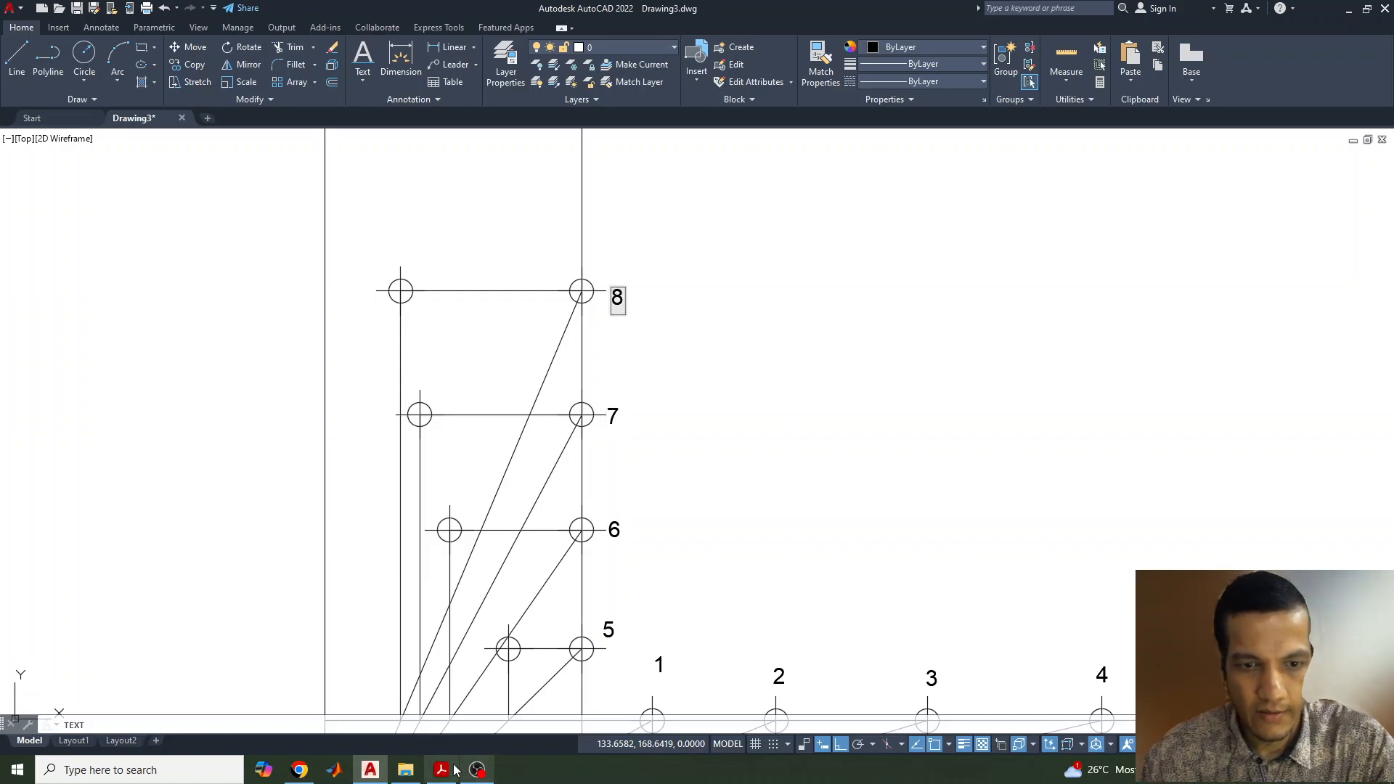
Step: Check the labels in the Acrobat PDF, return to AutoCAD and label the ray crossings down the copied vertical line 1', 2', 3' and 4'
{"action": "left_click", "coordinate": [445, 772]}
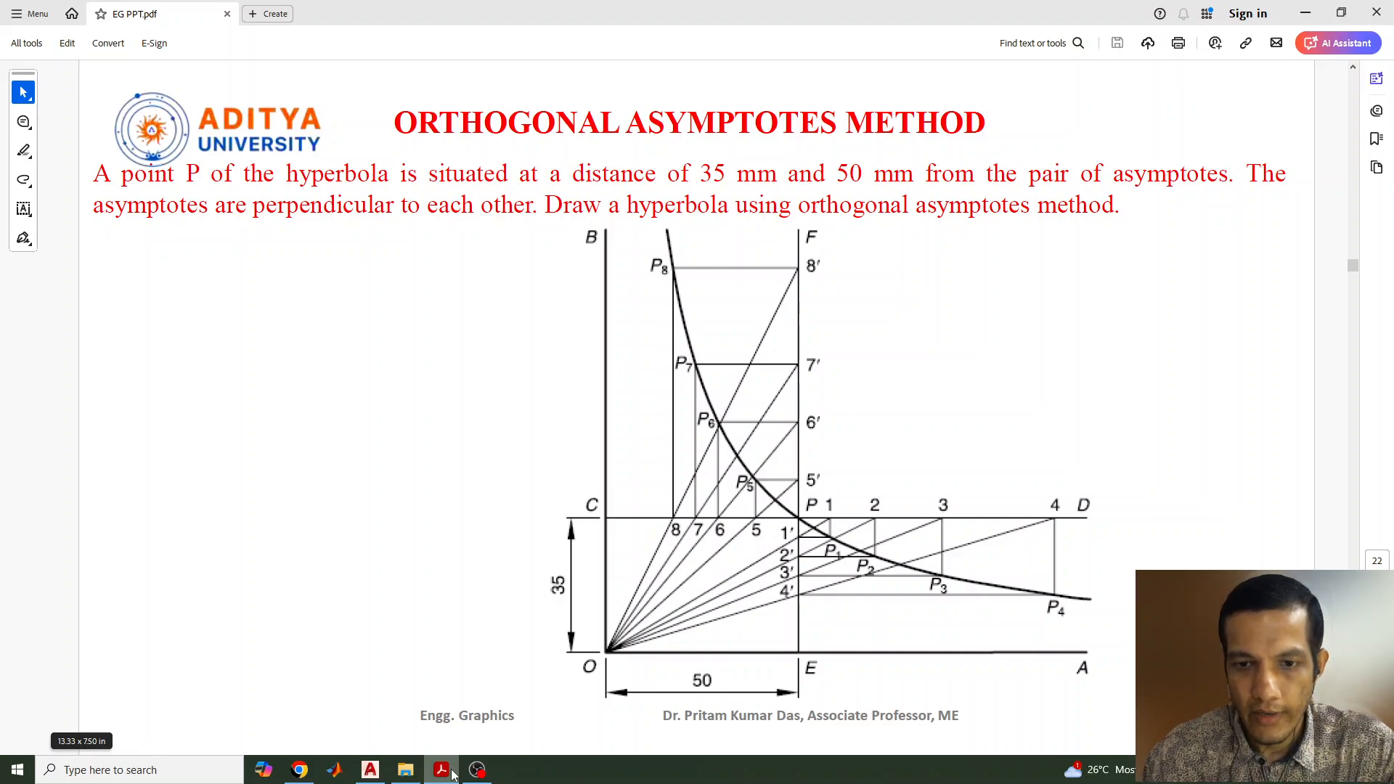
{"action": "left_click", "coordinate": [445, 772]}
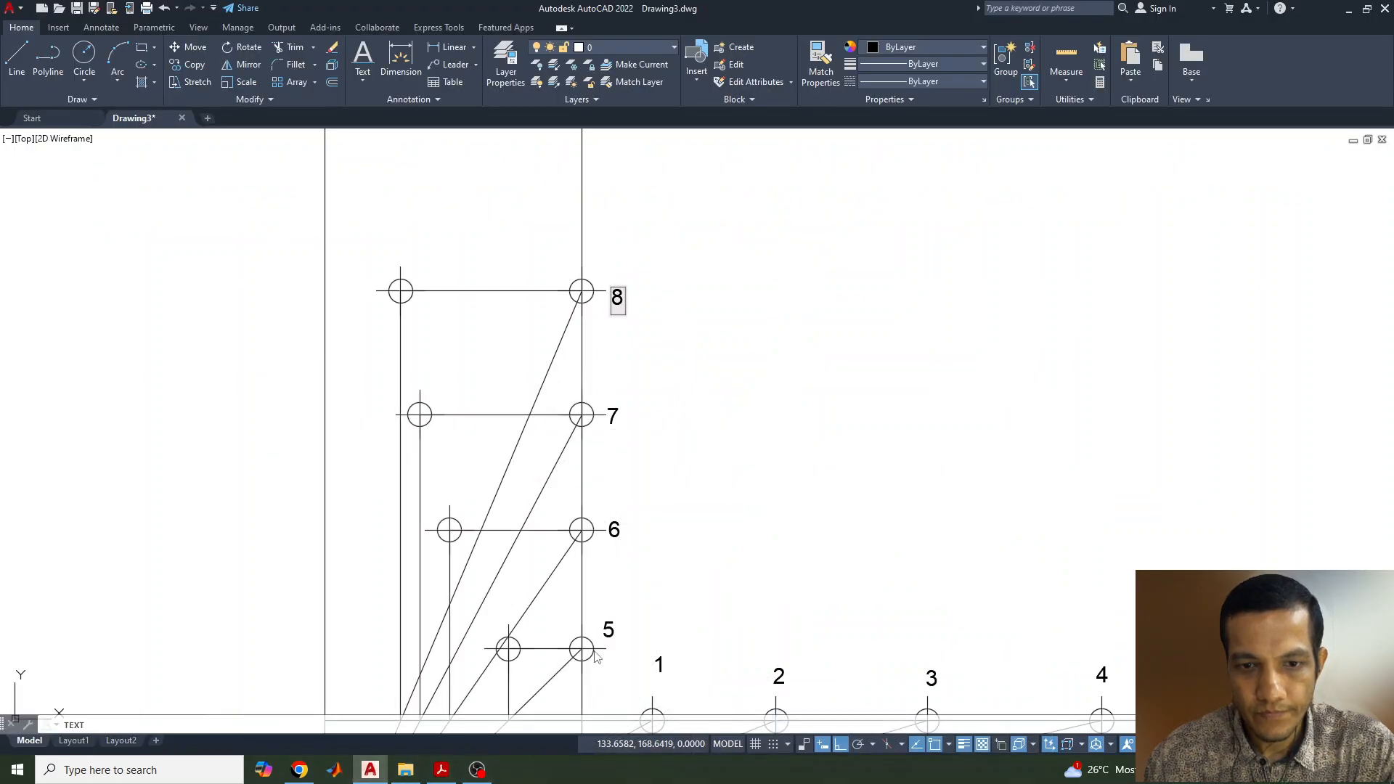
{"action": "middle_click_drag", "start_coordinate": [558, 498], "coordinate": [552, 414]}
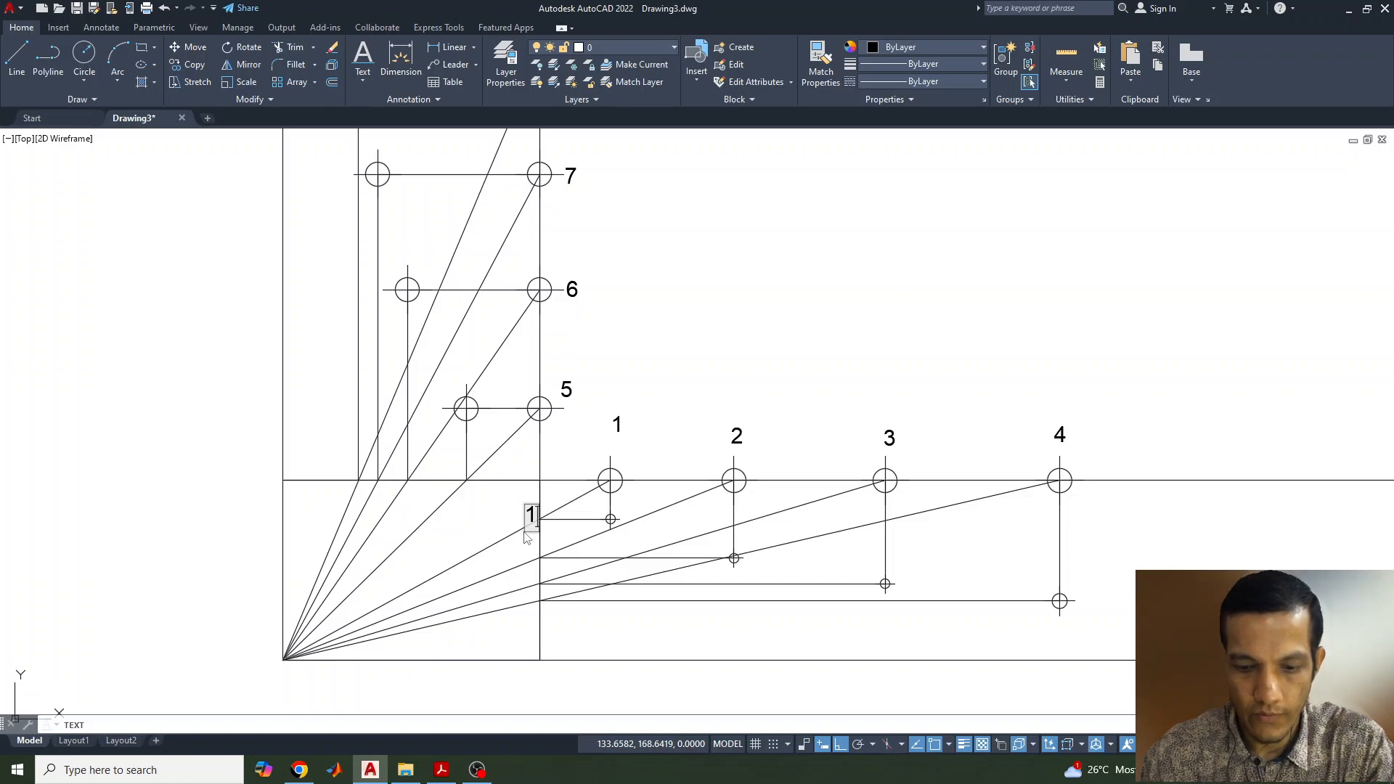
{"action": "left_click", "coordinate": [529, 568]}
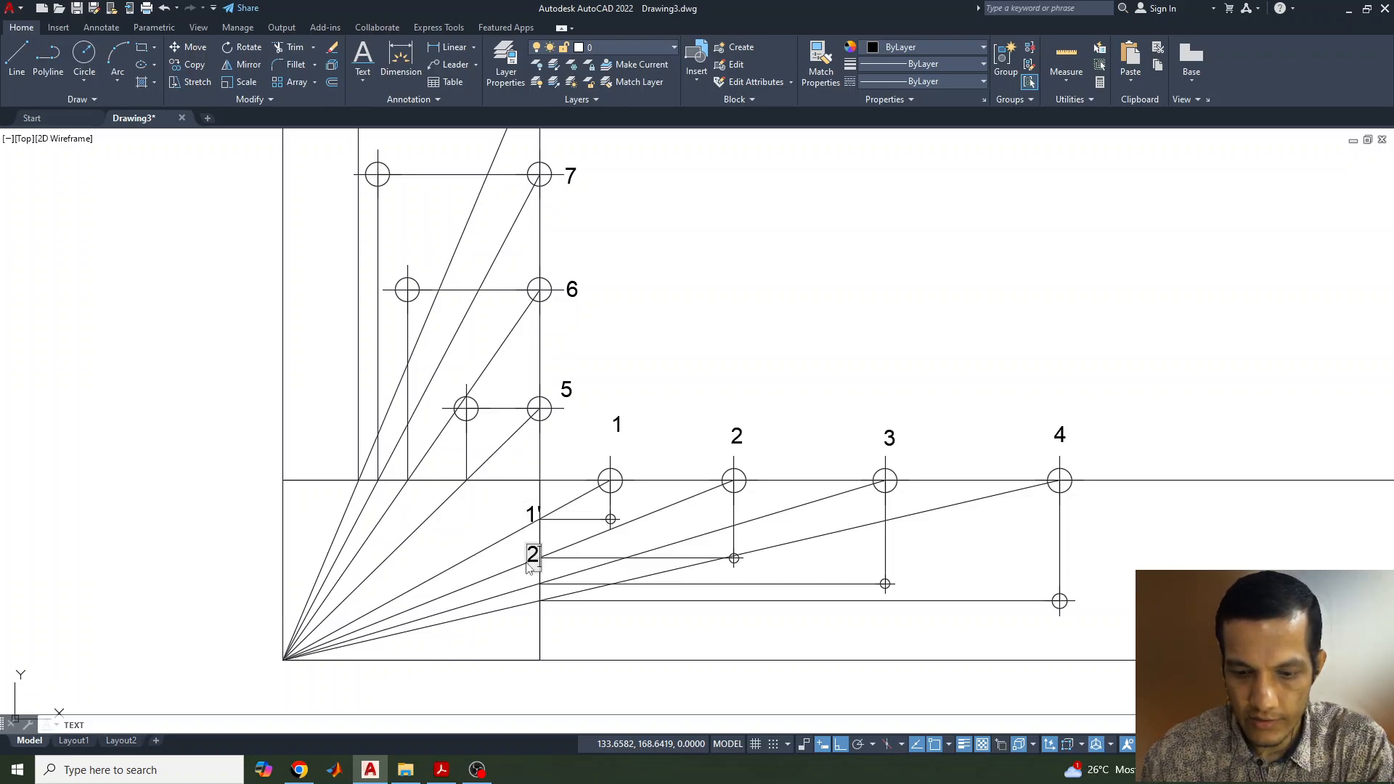
{"action": "left_click", "coordinate": [531, 590]}
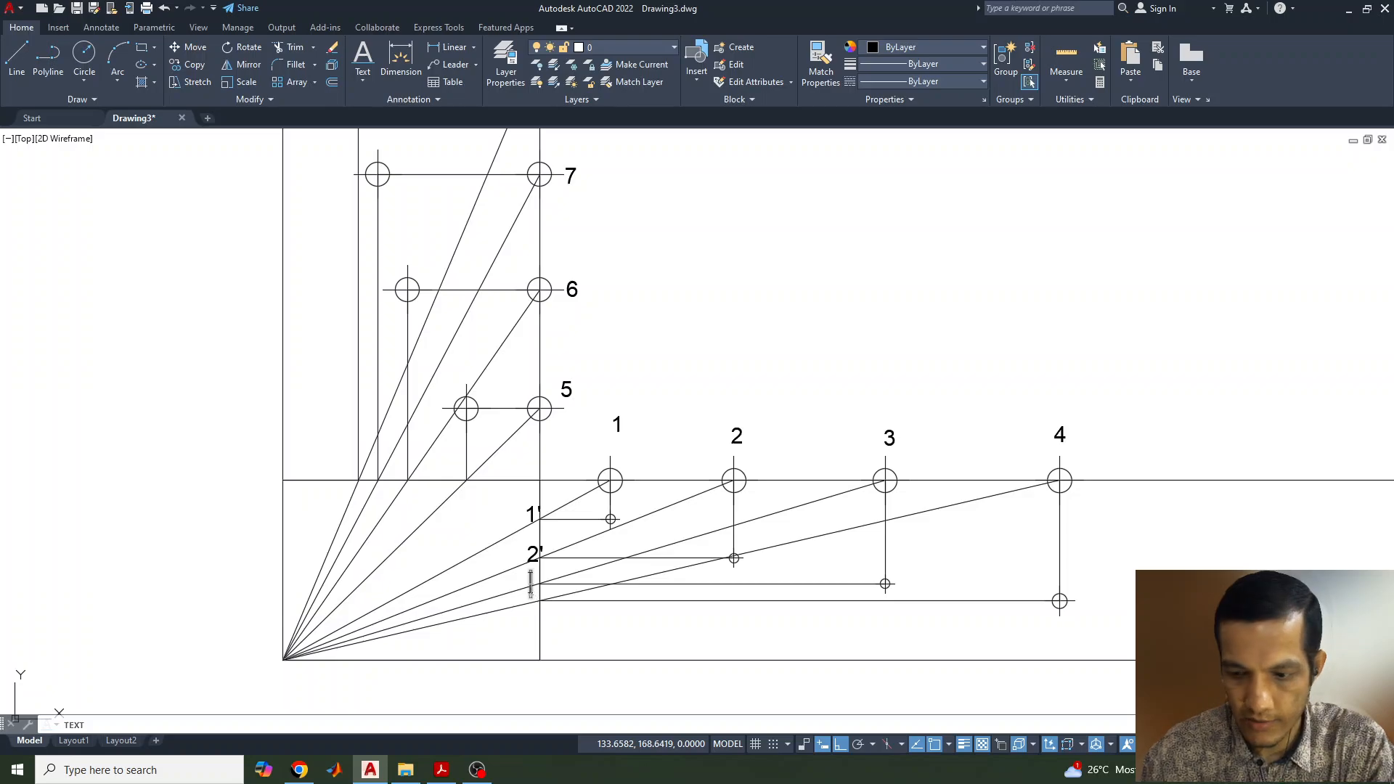
{"action": "left_click", "coordinate": [530, 609]}
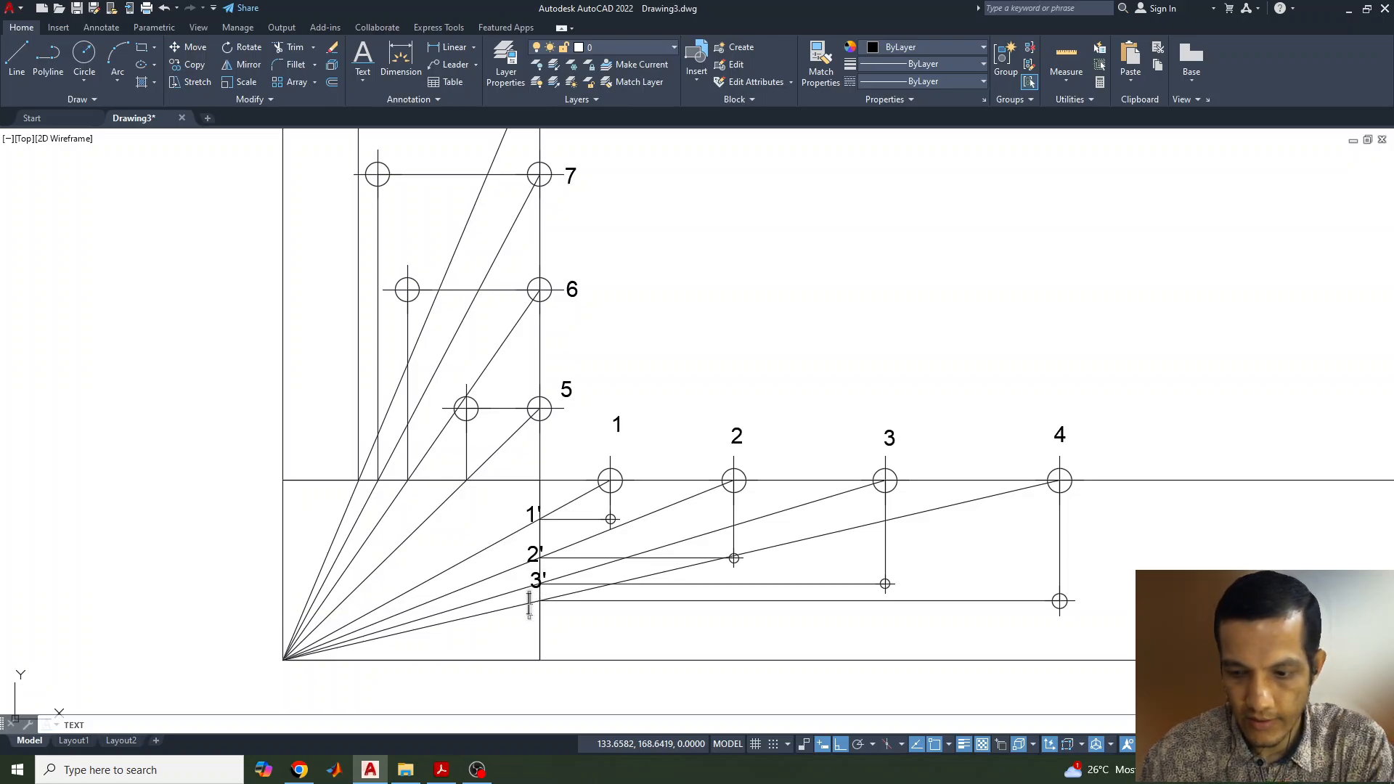
Step: Label the ray crossings on the copied horizontal line 5, 6, 7 and 8 from right to left, just below the line
{"action": "left_click", "coordinate": [470, 494]}
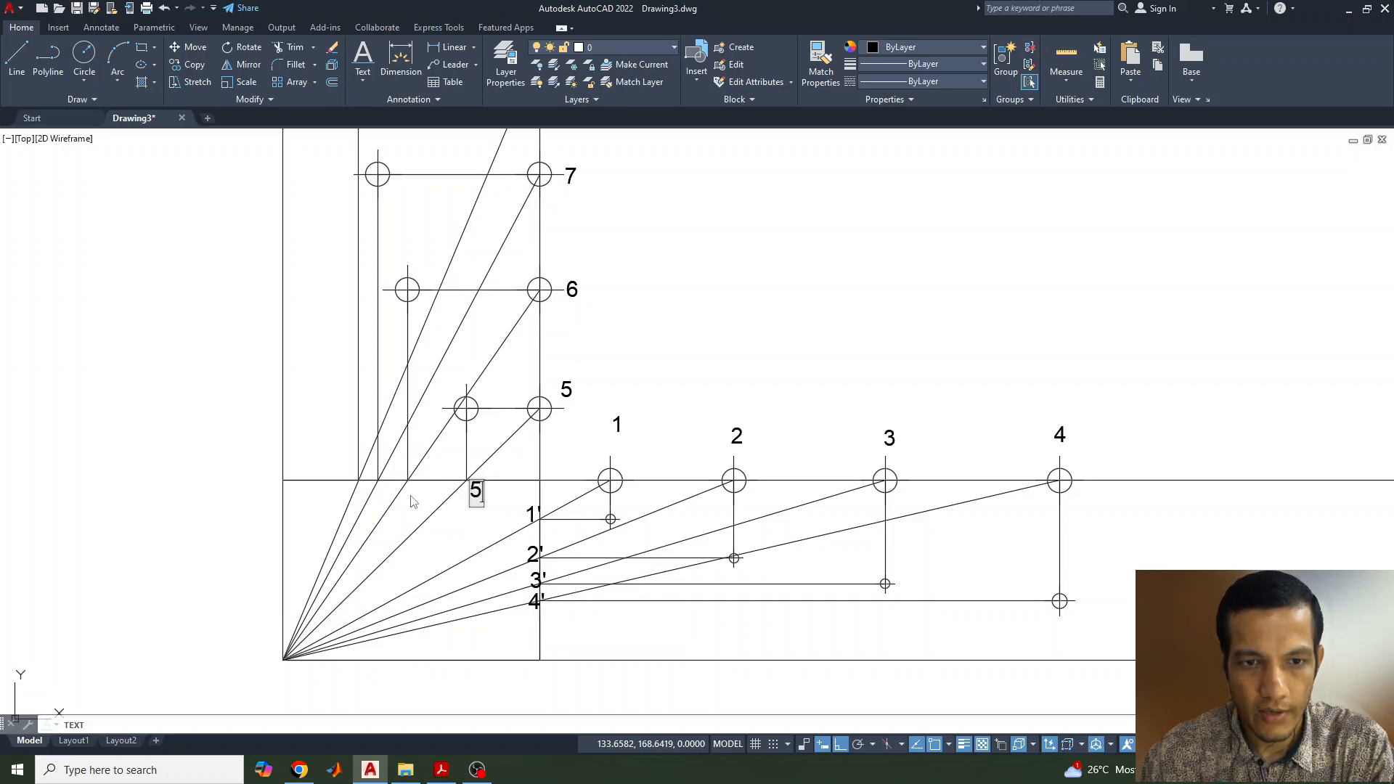
{"action": "left_click", "coordinate": [411, 495]}
{"action": "left_click", "coordinate": [379, 496]}
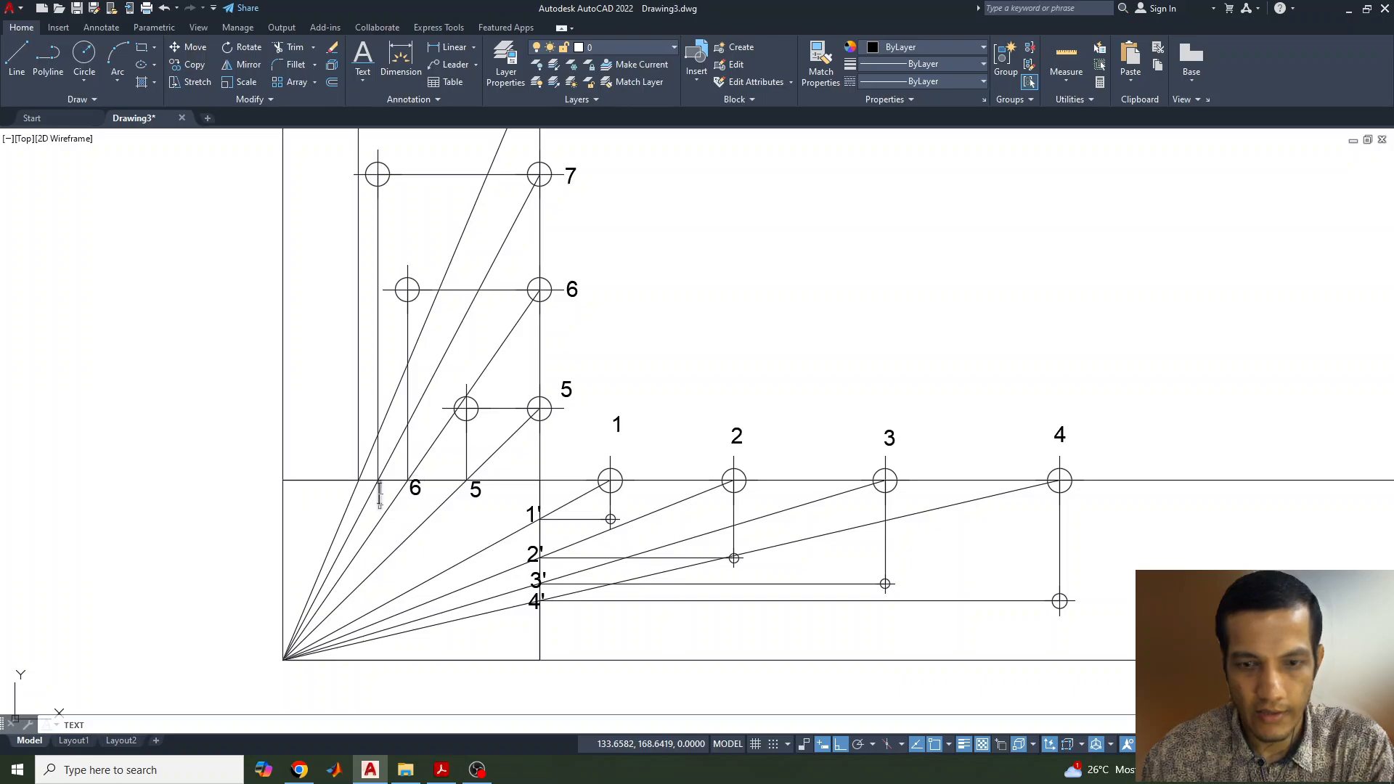
{"action": "left_click", "coordinate": [357, 499]}
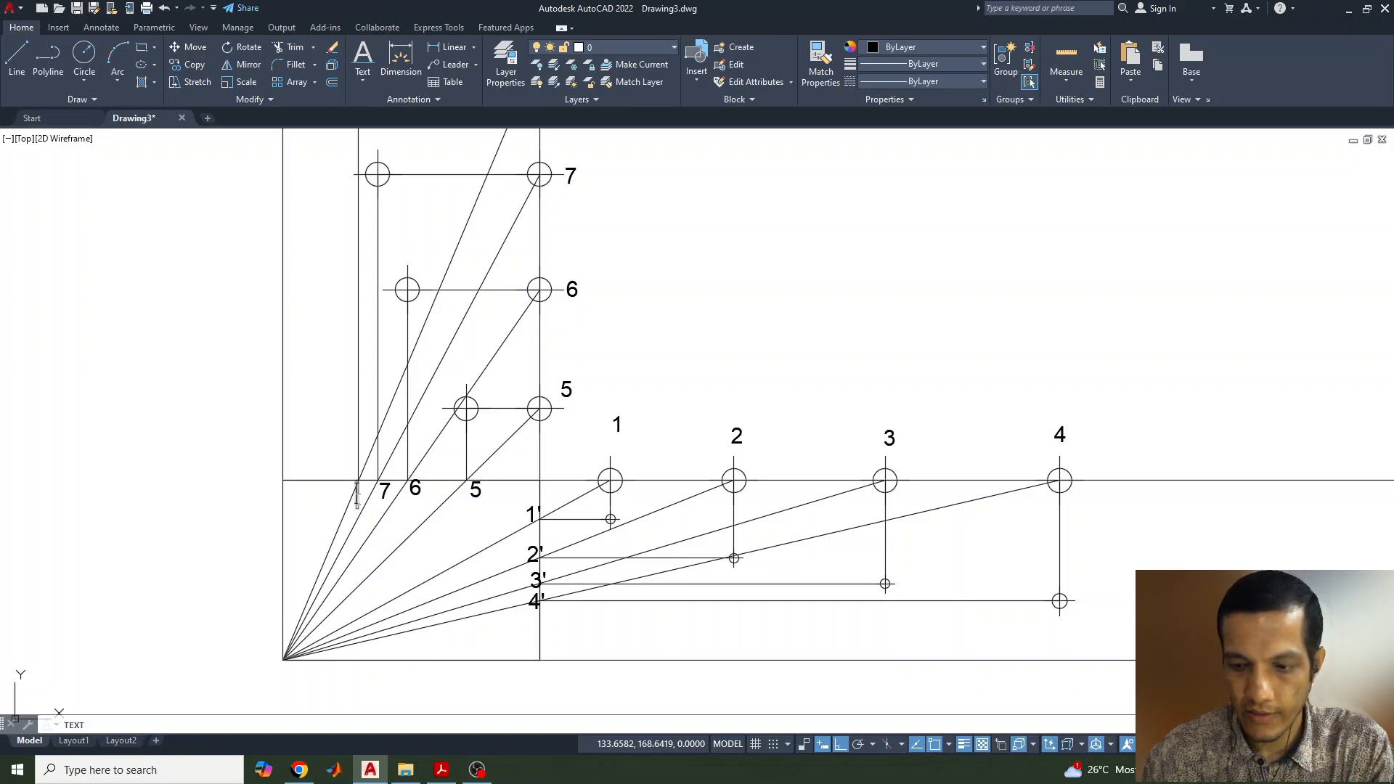
Step: Check the PDF figure in Acrobat, return to AutoCAD and label the asymptotes' intersection O and the copied horizontal line's left end C
{"action": "left_click", "coordinate": [443, 770]}
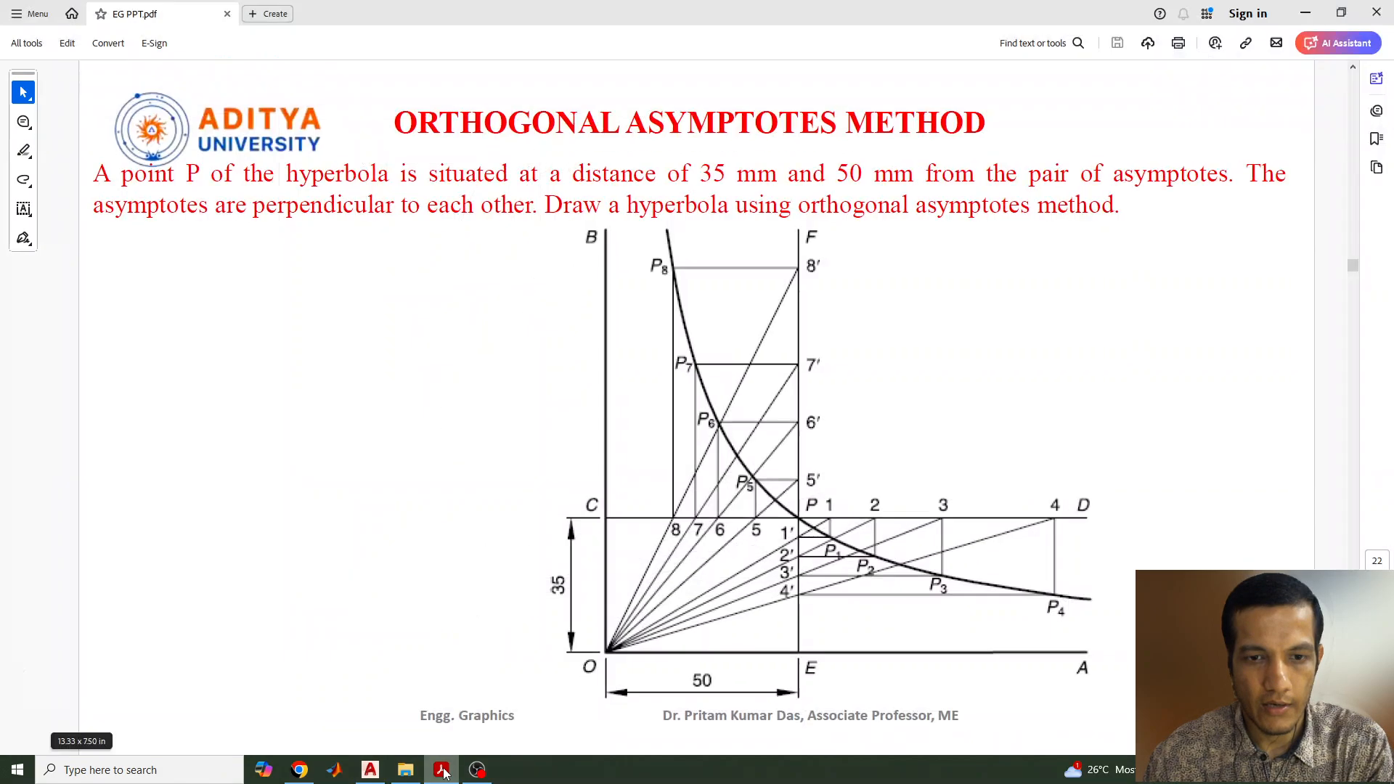
{"action": "left_click", "coordinate": [371, 770]}
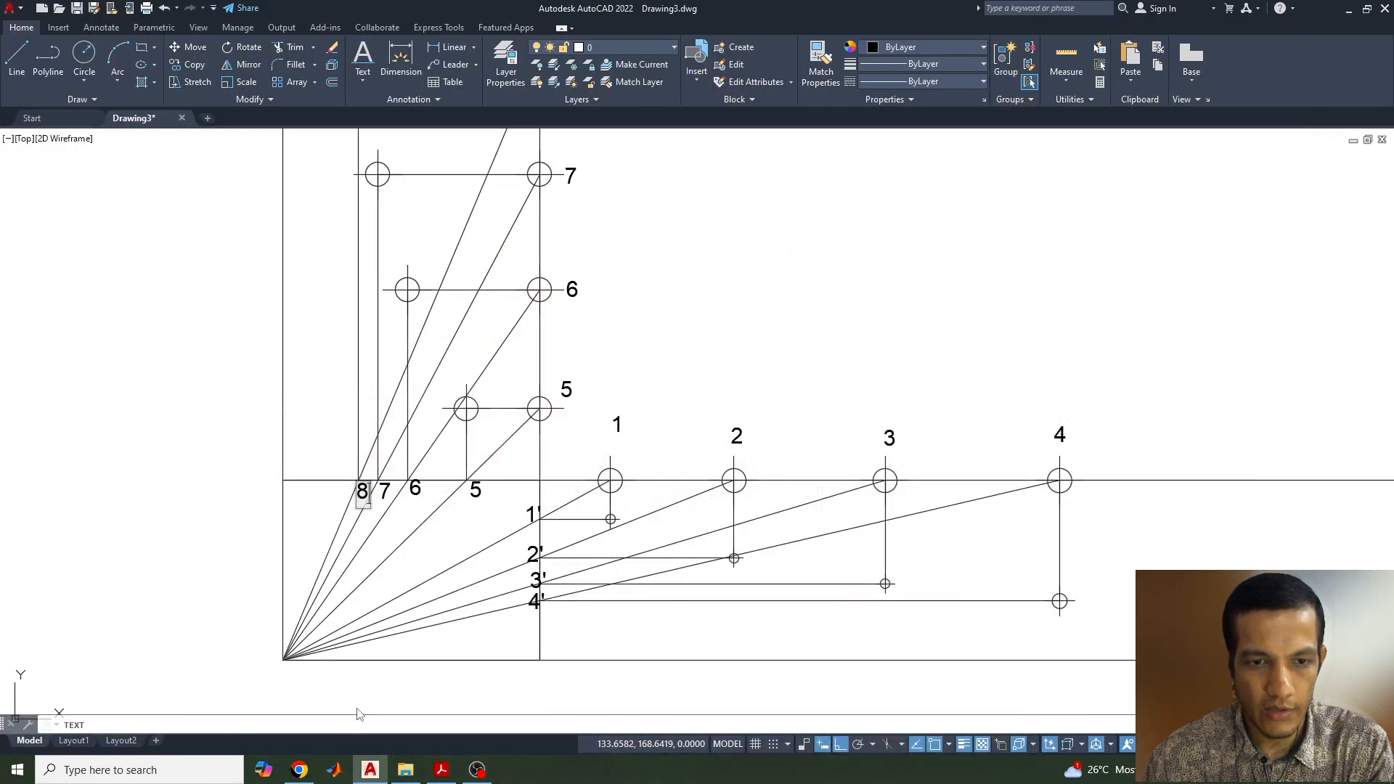
{"action": "left_click", "coordinate": [278, 681]}
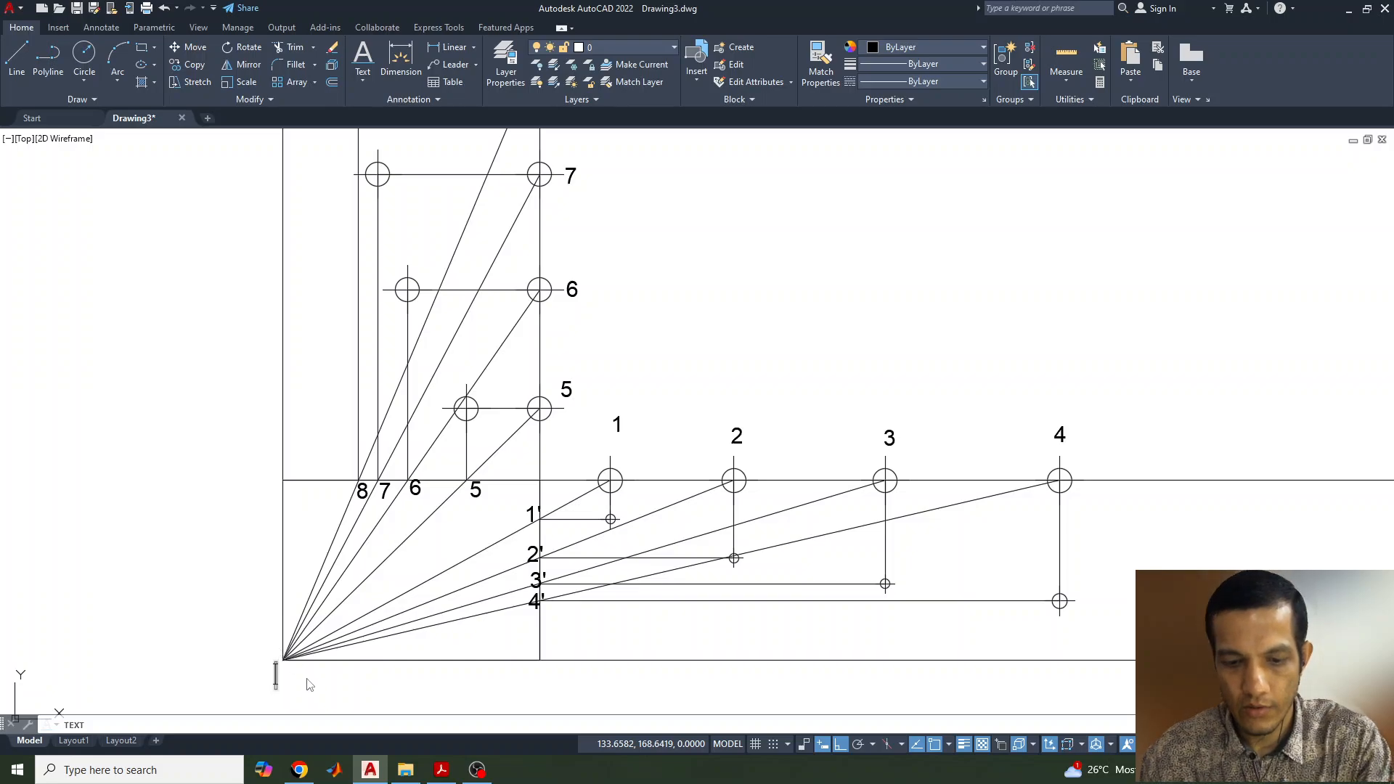
{"action": "type", "text": "O"}
{"action": "left_click", "coordinate": [268, 494]}
{"action": "type", "text": "C"}
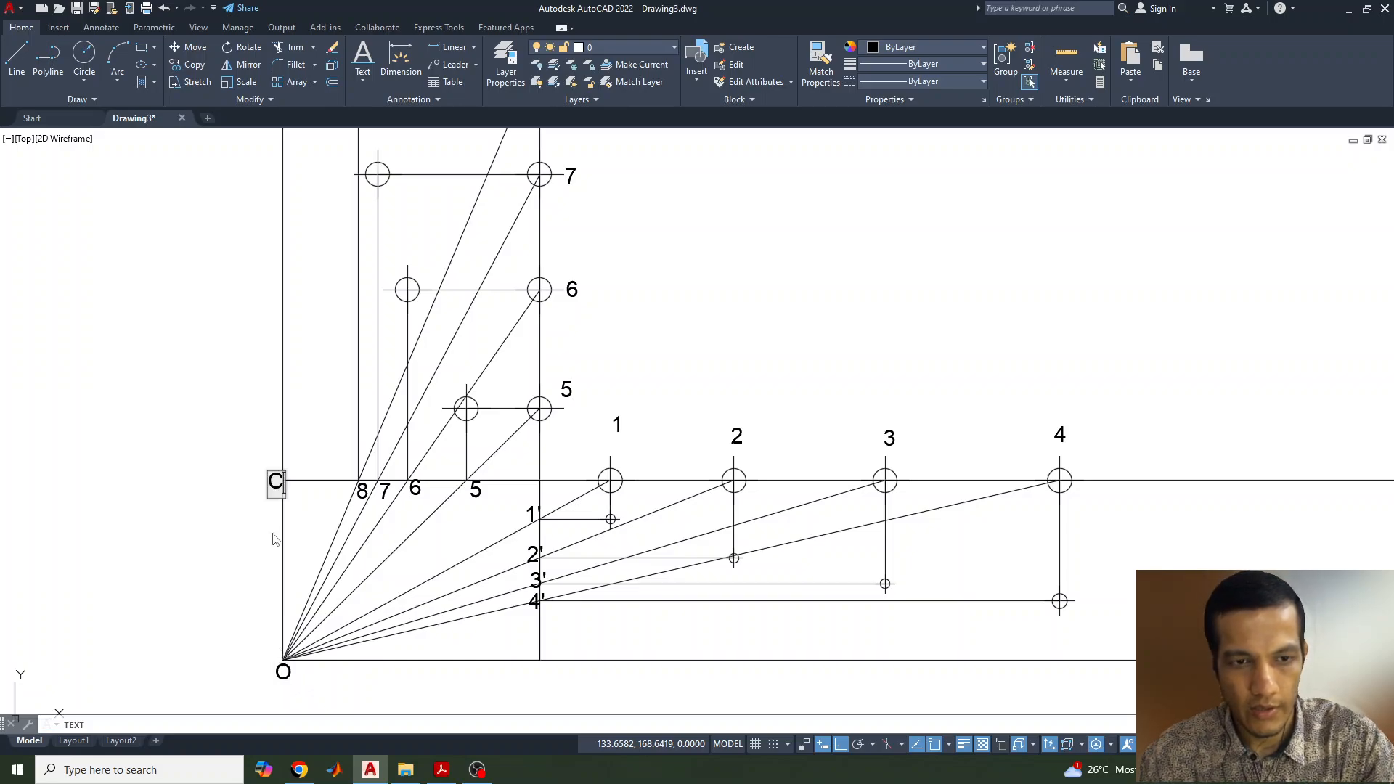
Step: Check the Acrobat PDF, return to AutoCAD and label the copied lines' intersection P, the vertical's foot E and the vertical asymptote B
{"action": "left_click", "coordinate": [443, 770]}
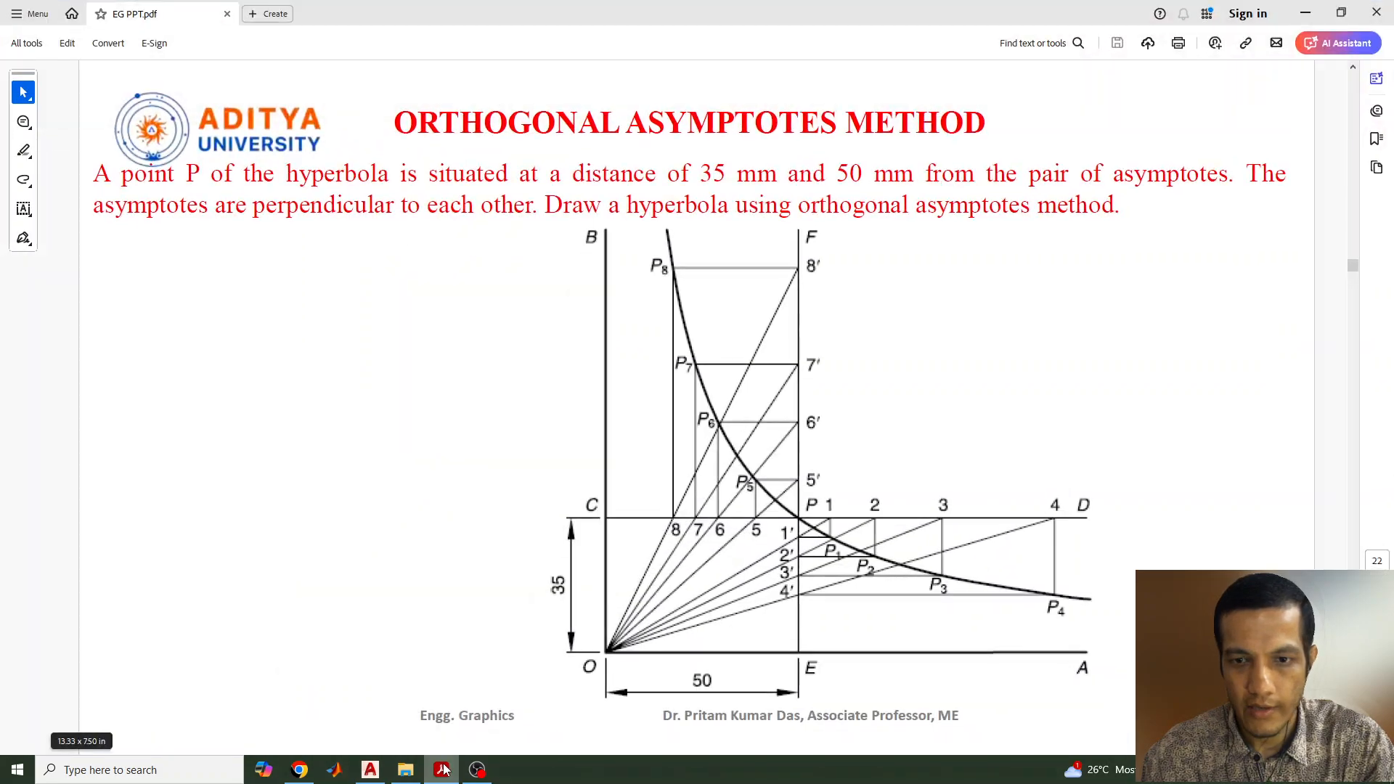
{"action": "left_click", "coordinate": [443, 770]}
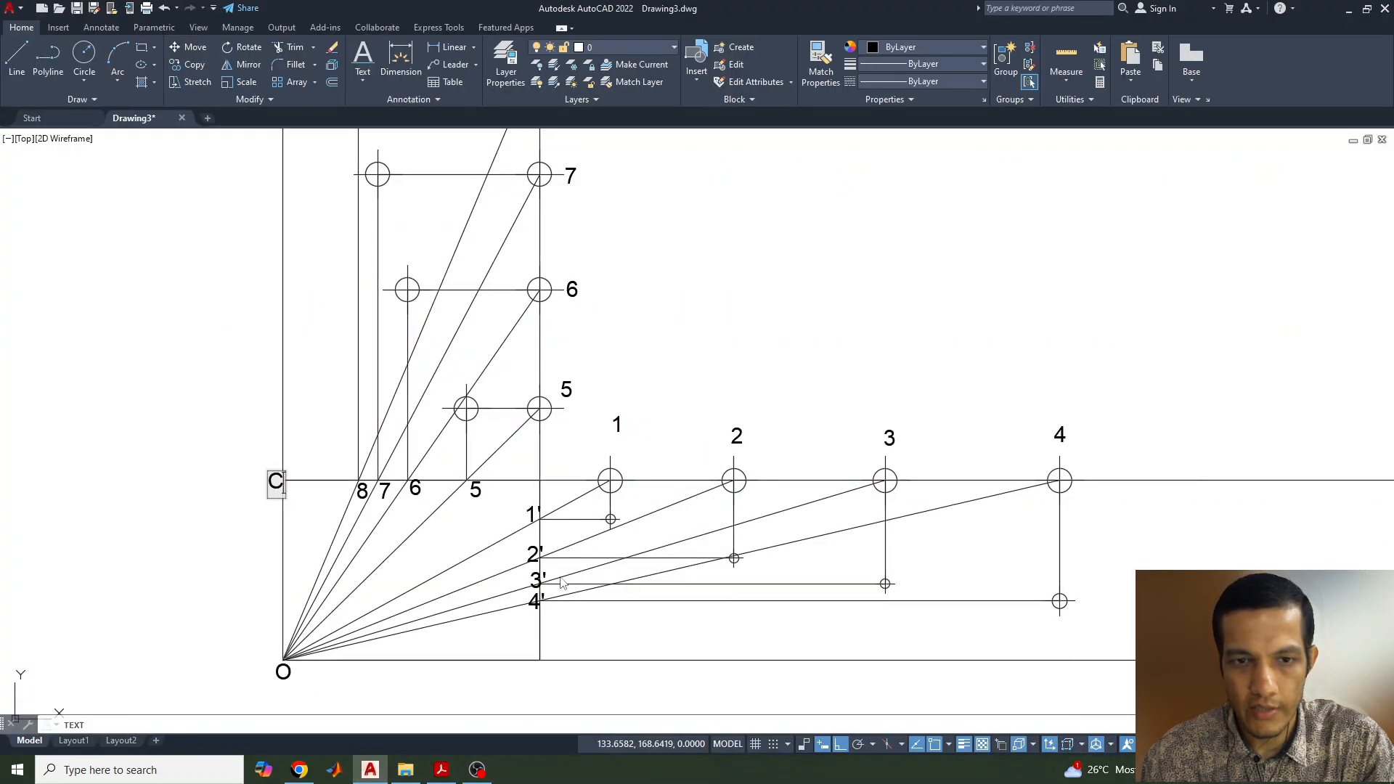
{"action": "left_click", "coordinate": [547, 475]}
{"action": "type", "text": "P"}
{"action": "left_click", "coordinate": [540, 682]}
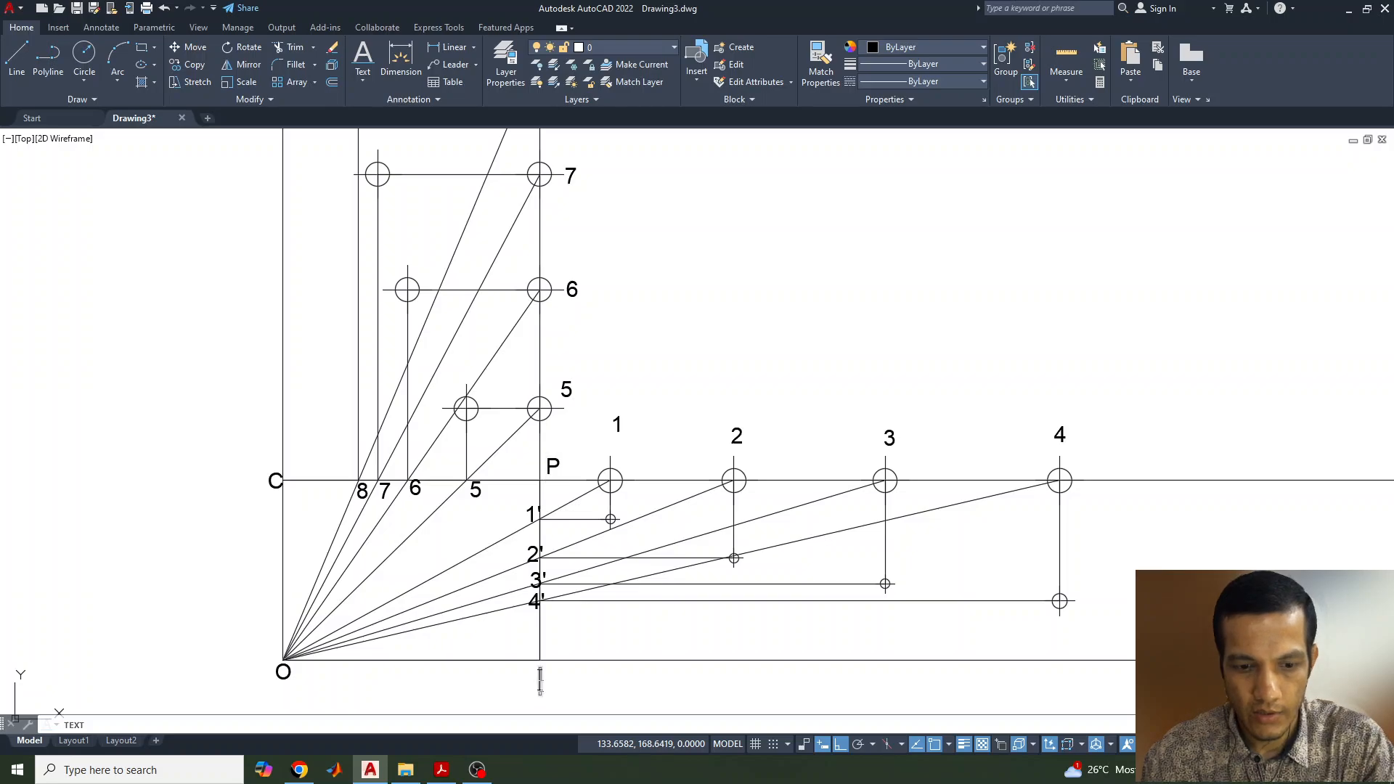
{"action": "type", "text": "E"}
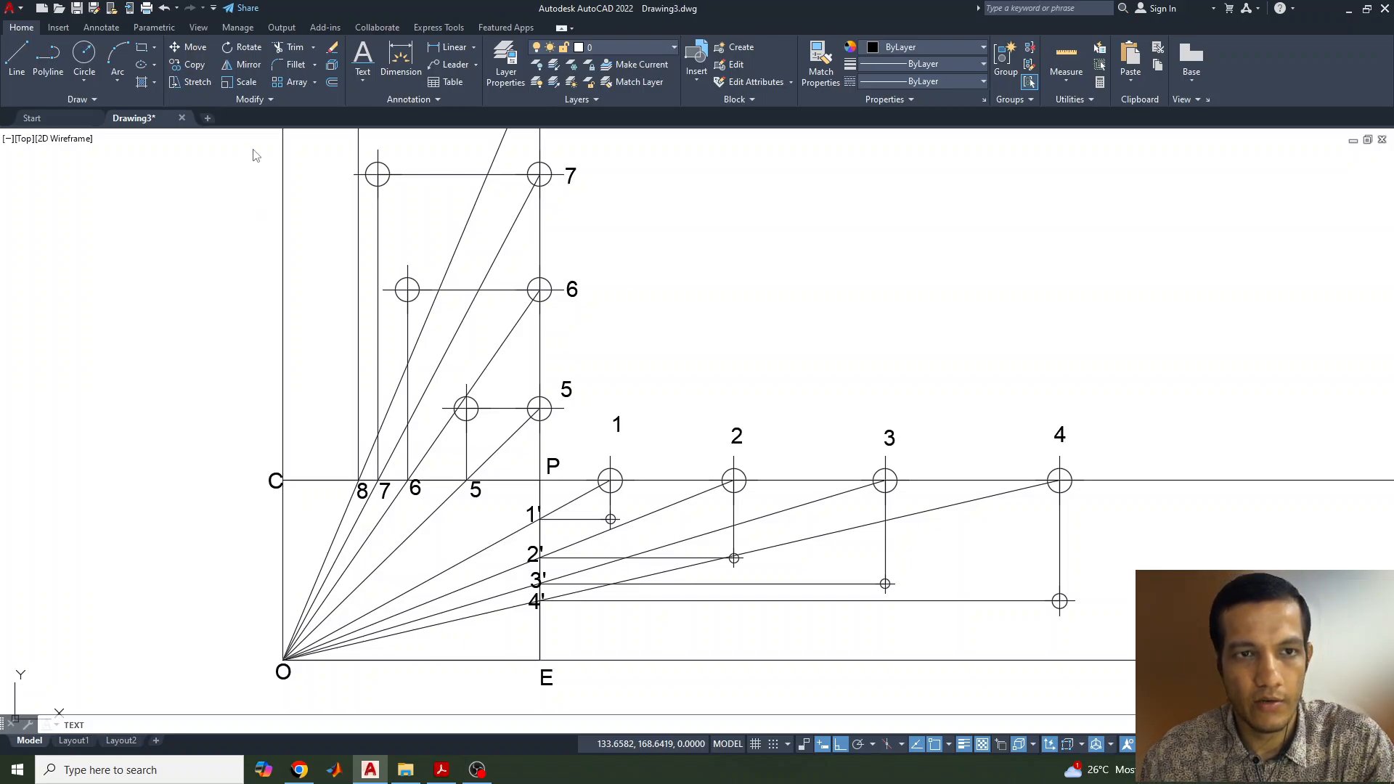
{"action": "type", "text": "B"}
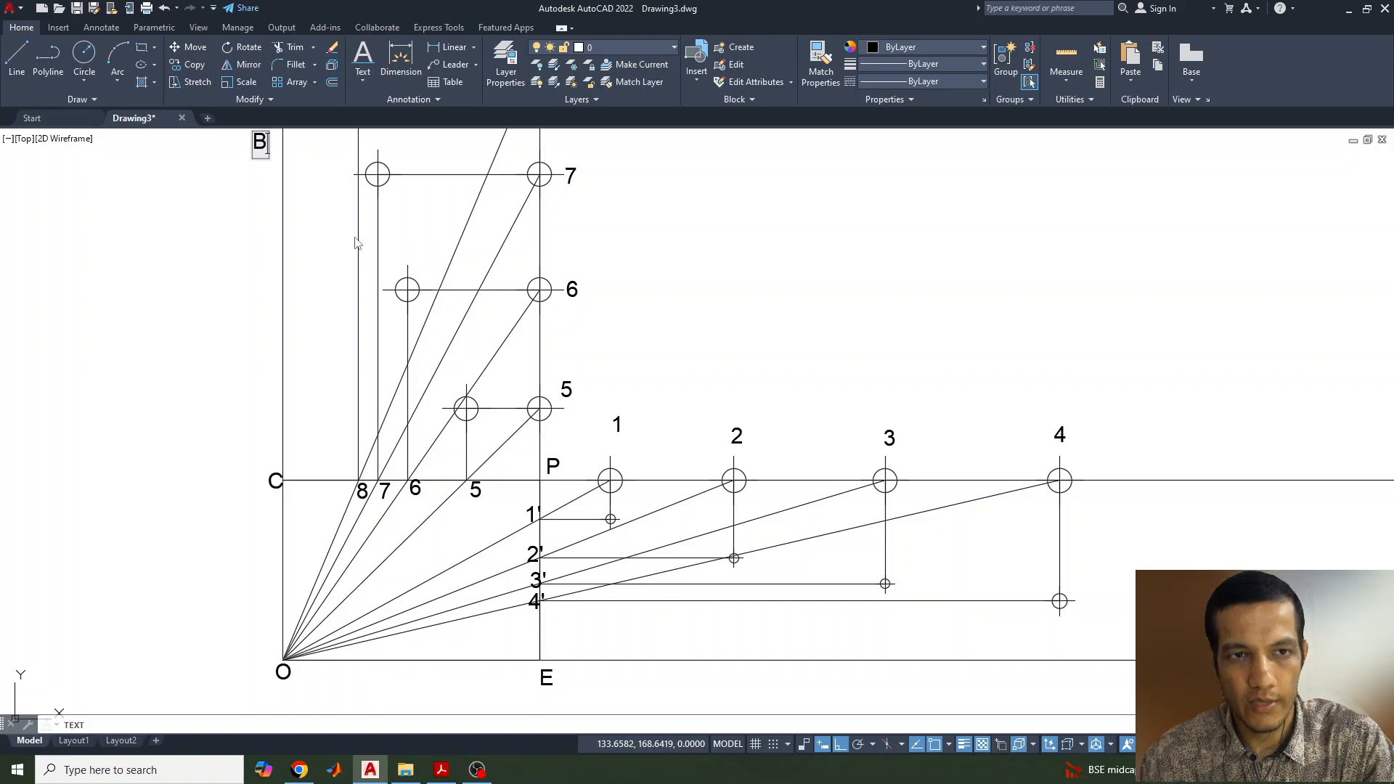
Step: Check the Acrobat PDF, return to AutoCAD and label the four hyperbola points below the copied horizontal line P1, P2, P3 and P4
{"action": "left_click", "coordinate": [443, 772]}
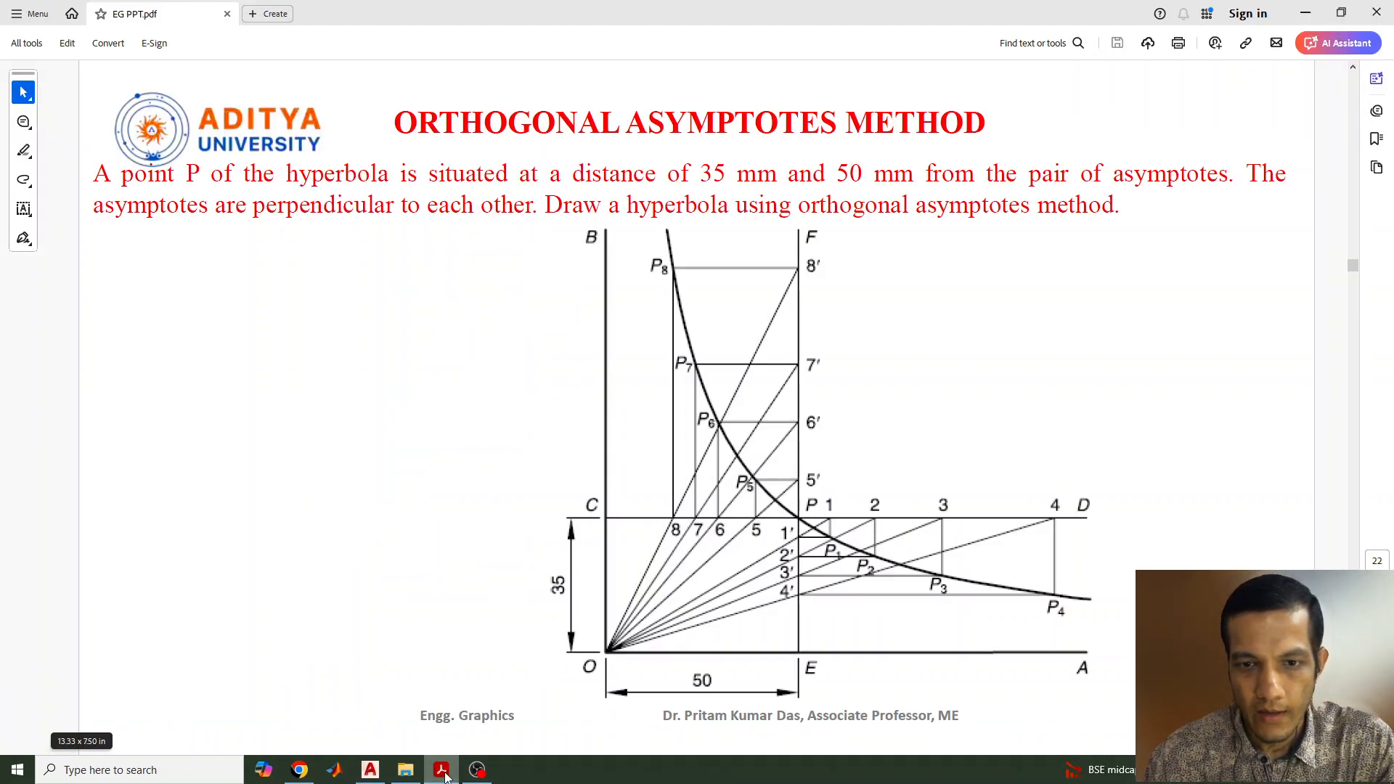
{"action": "left_click", "coordinate": [442, 771]}
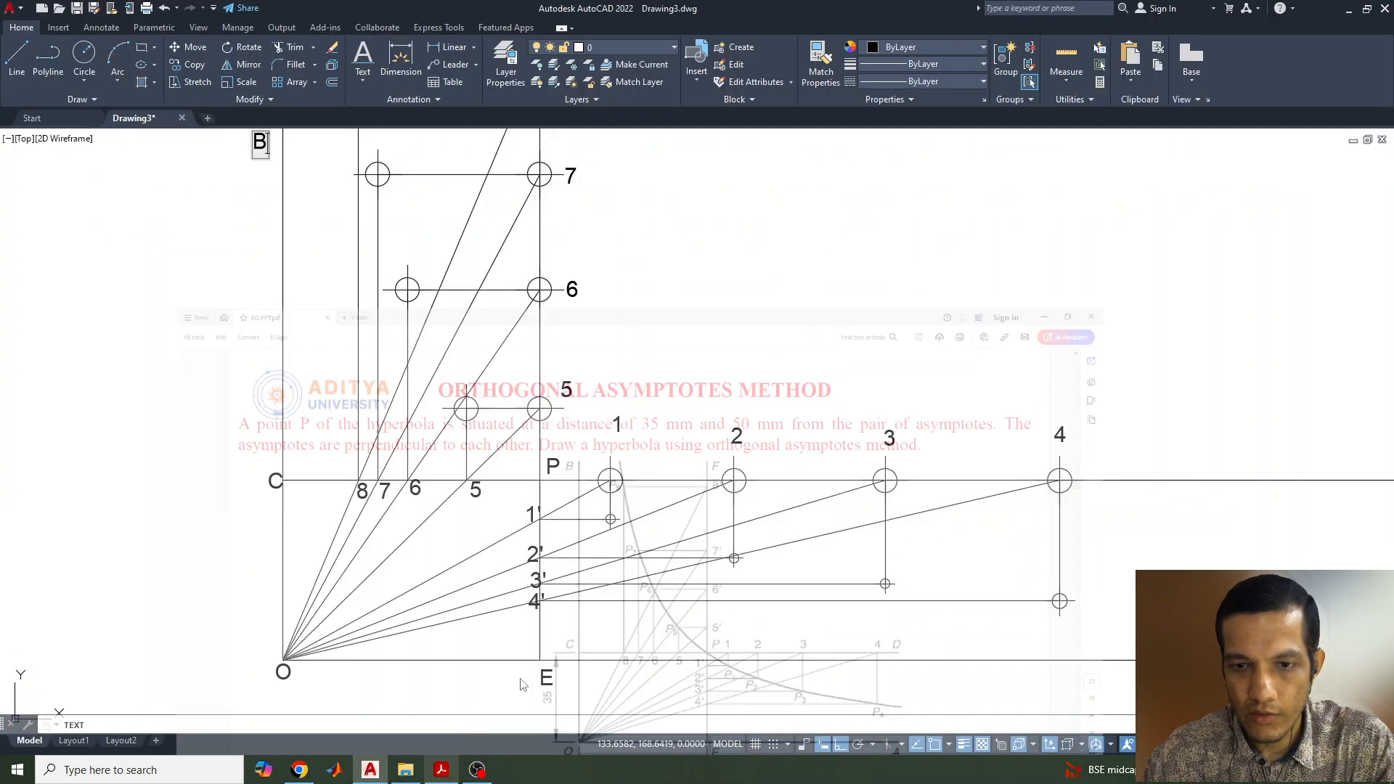
{"action": "left_click", "coordinate": [587, 544]}
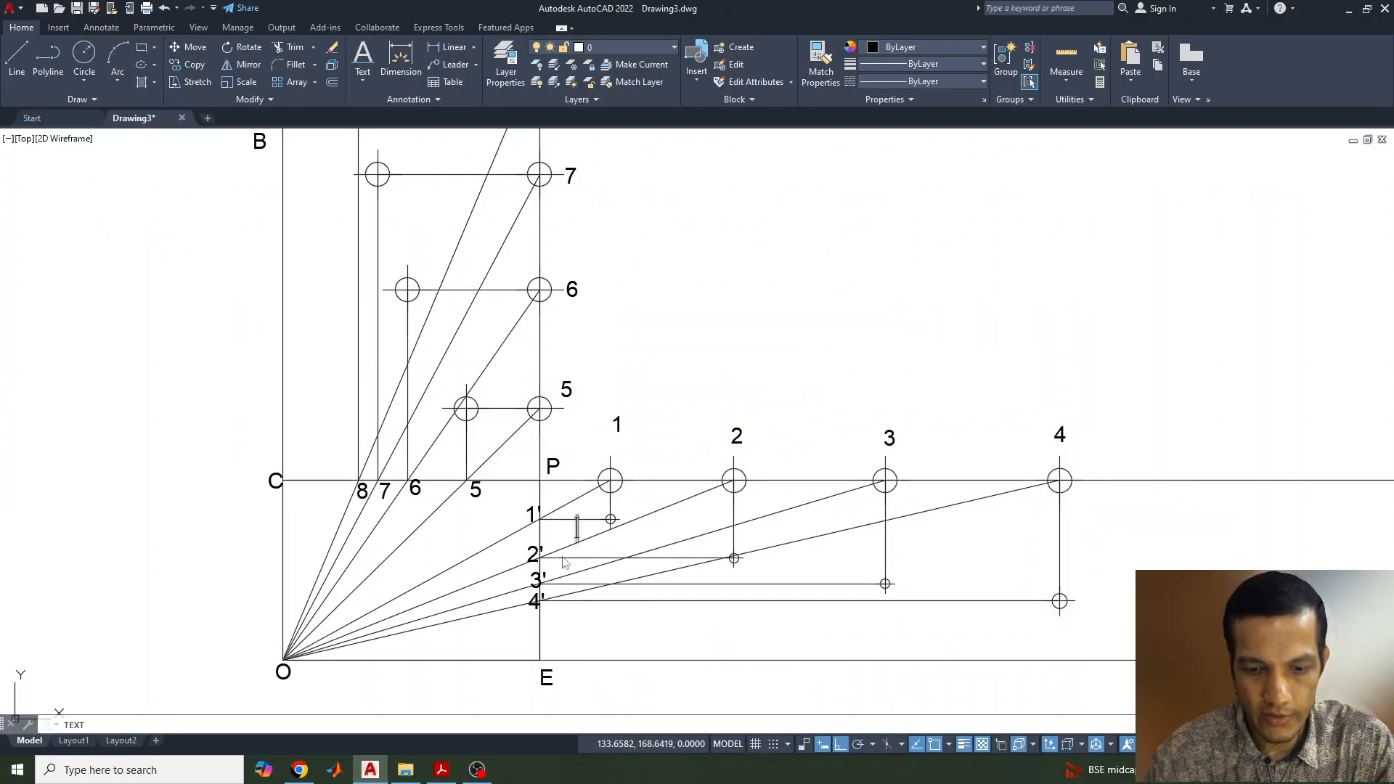
{"action": "type", "text": "P1"}
{"action": "left_click", "coordinate": [702, 581]}
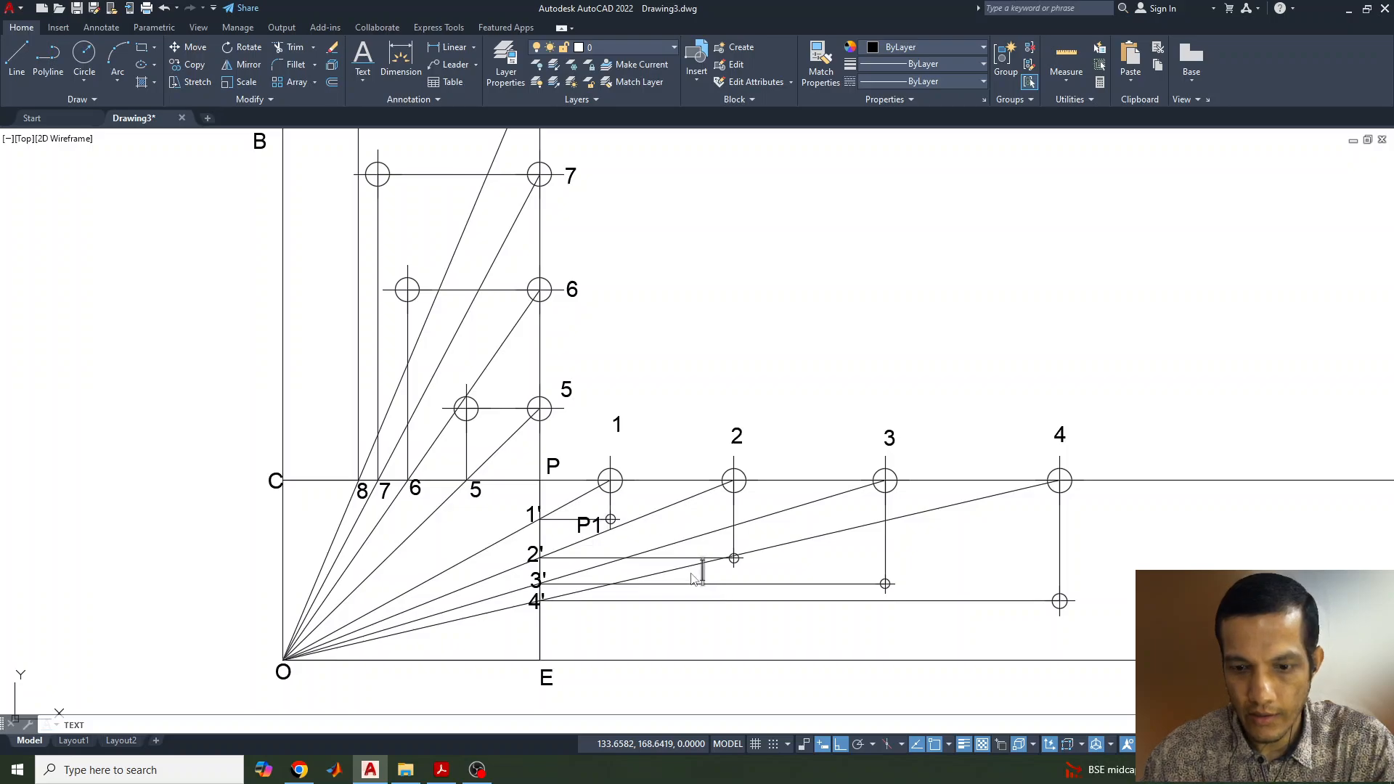
{"action": "left_click", "coordinate": [865, 608]}
{"action": "type", "text": "P3"}
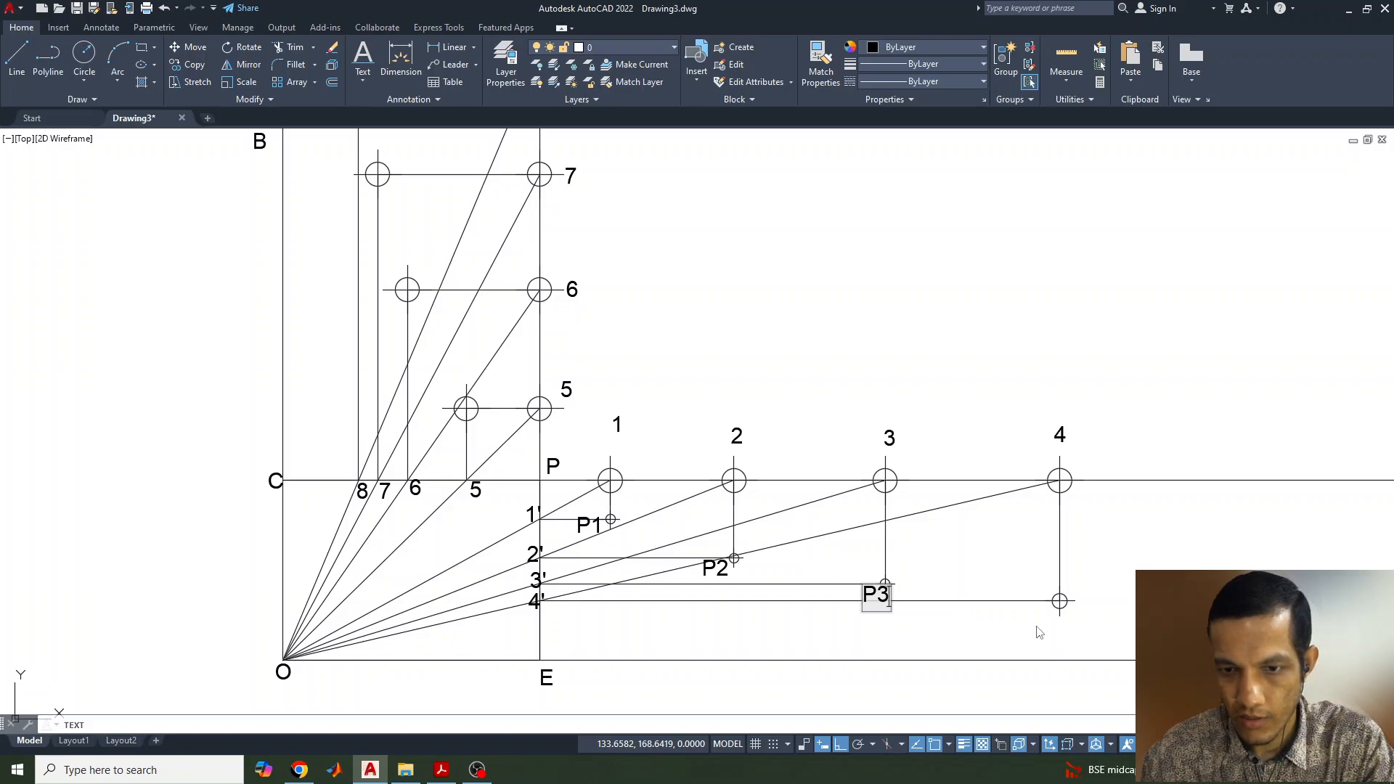
{"action": "left_click", "coordinate": [1047, 626]}
{"action": "type", "text": "P"}
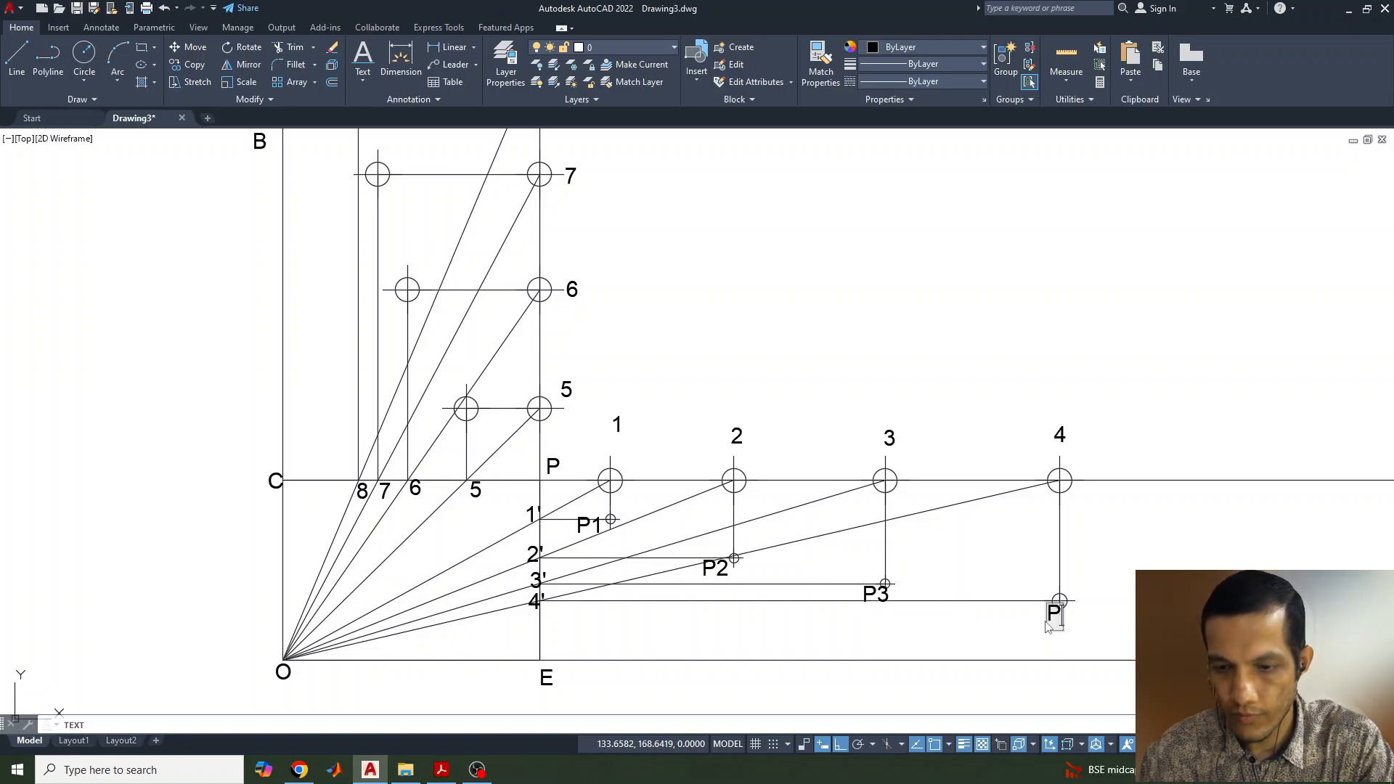
{"action": "type", "text": "4"}
Step: Label the four hyperbola points above the copied horizontal line P5, P6, P7 and P8, from lowest to highest
{"action": "left_click", "coordinate": [451, 436]}
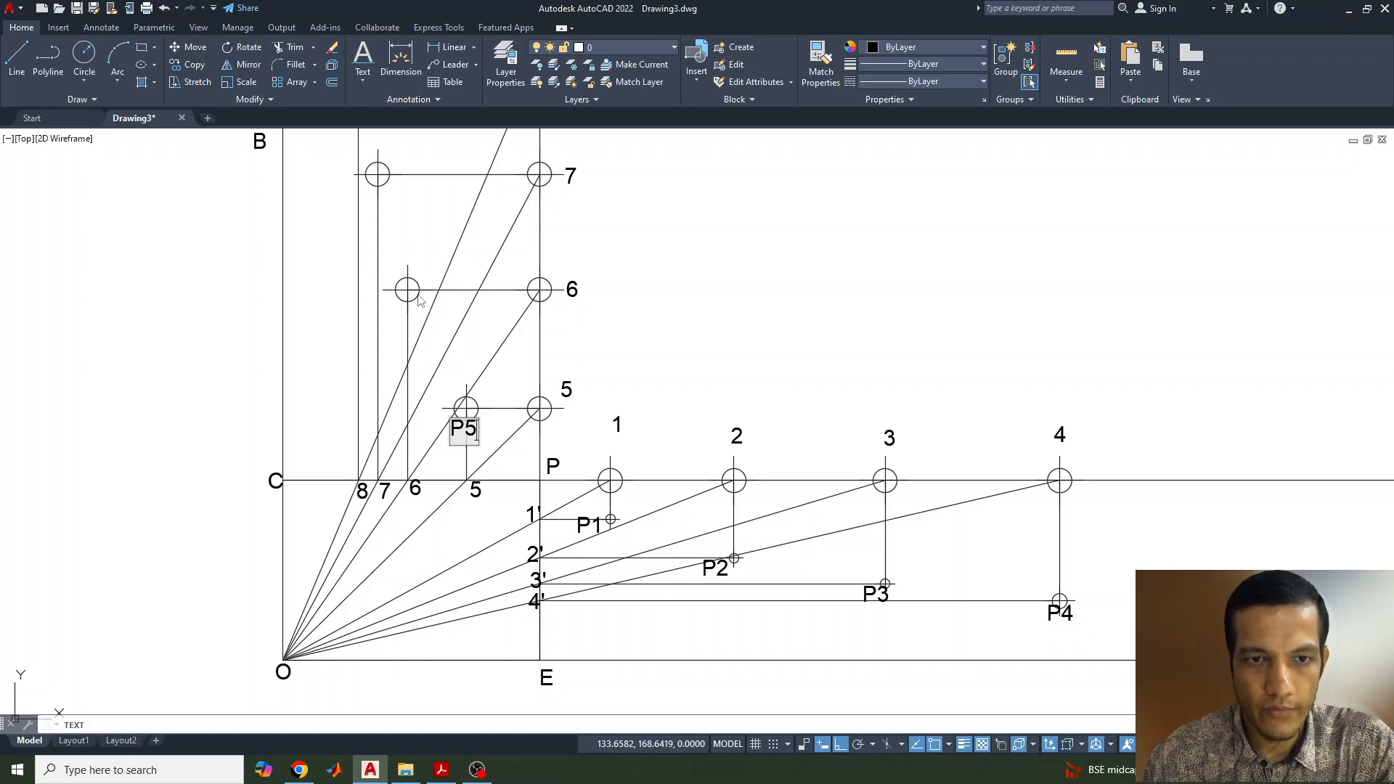
{"action": "left_click", "coordinate": [398, 332]}
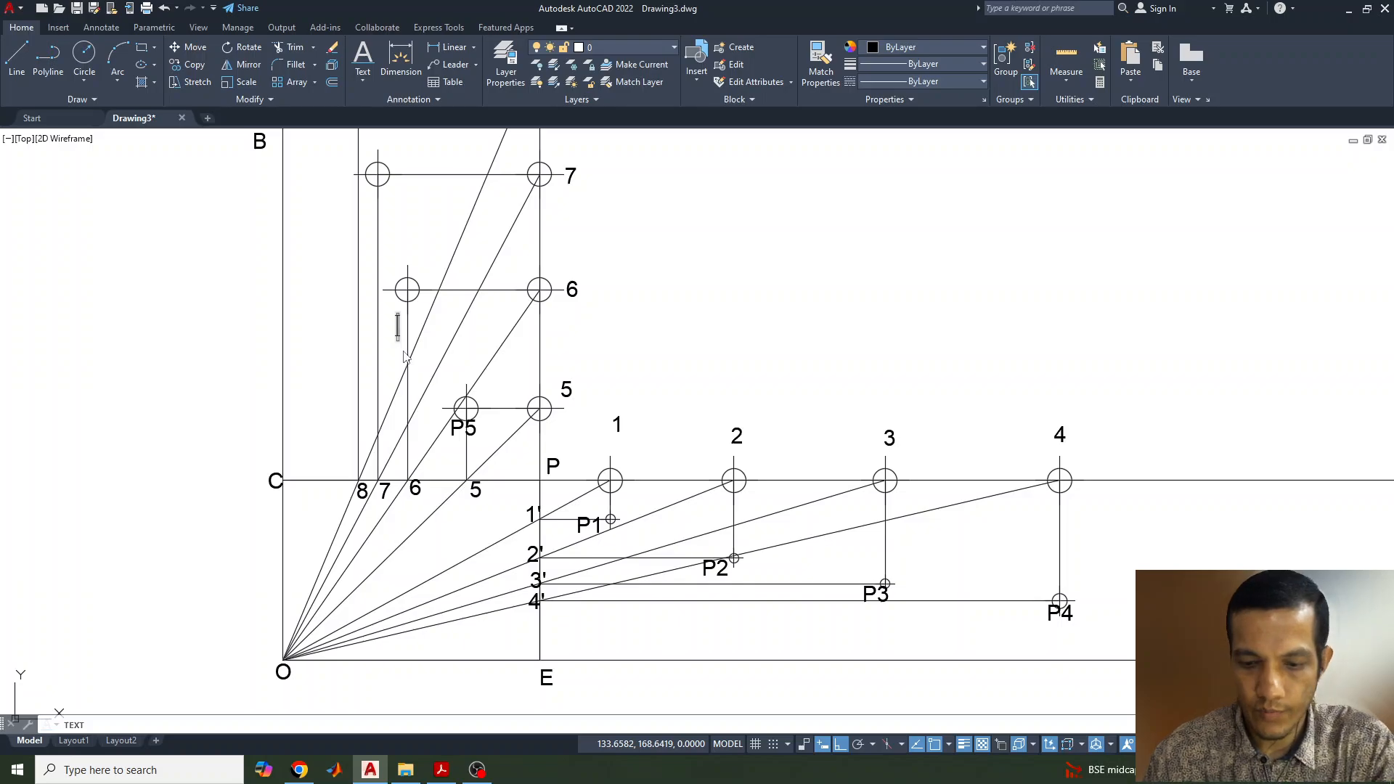
{"action": "type", "text": "P6"}
{"action": "left_click", "coordinate": [364, 233]}
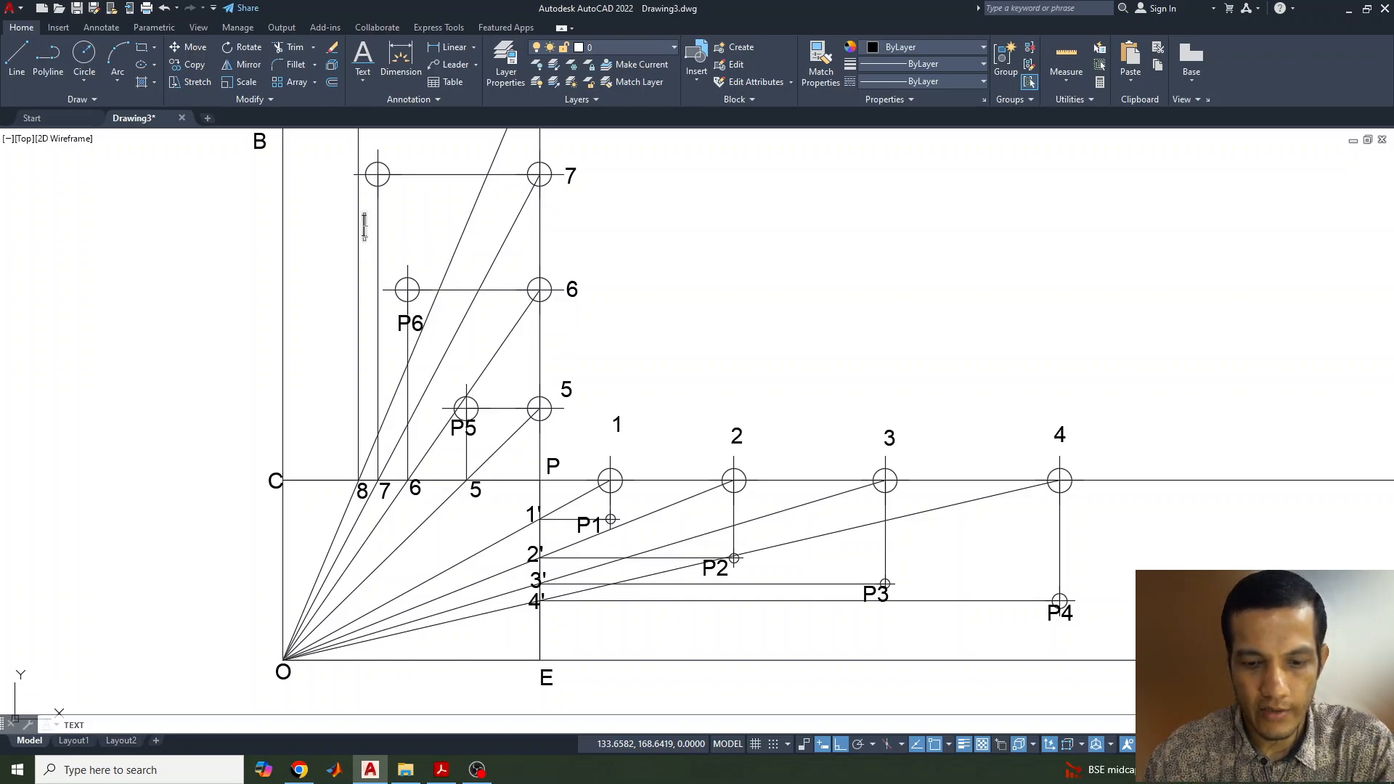
{"action": "type", "text": "P7"}
{"action": "middle_click_drag", "start_coordinate": [442, 252], "coordinate": [445, 274]}
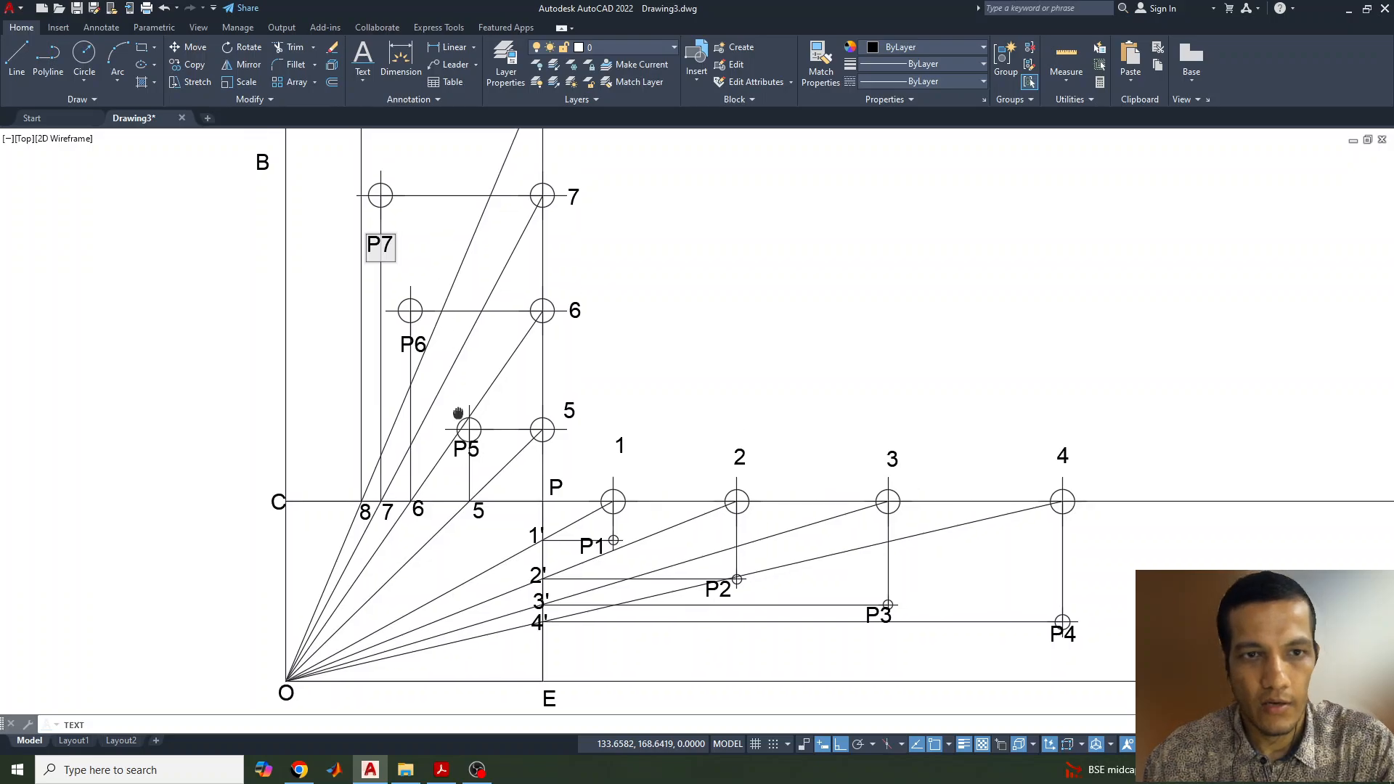
{"action": "middle_click_drag", "start_coordinate": [458, 413], "coordinate": [488, 482]}
{"action": "left_click", "coordinate": [368, 370]}
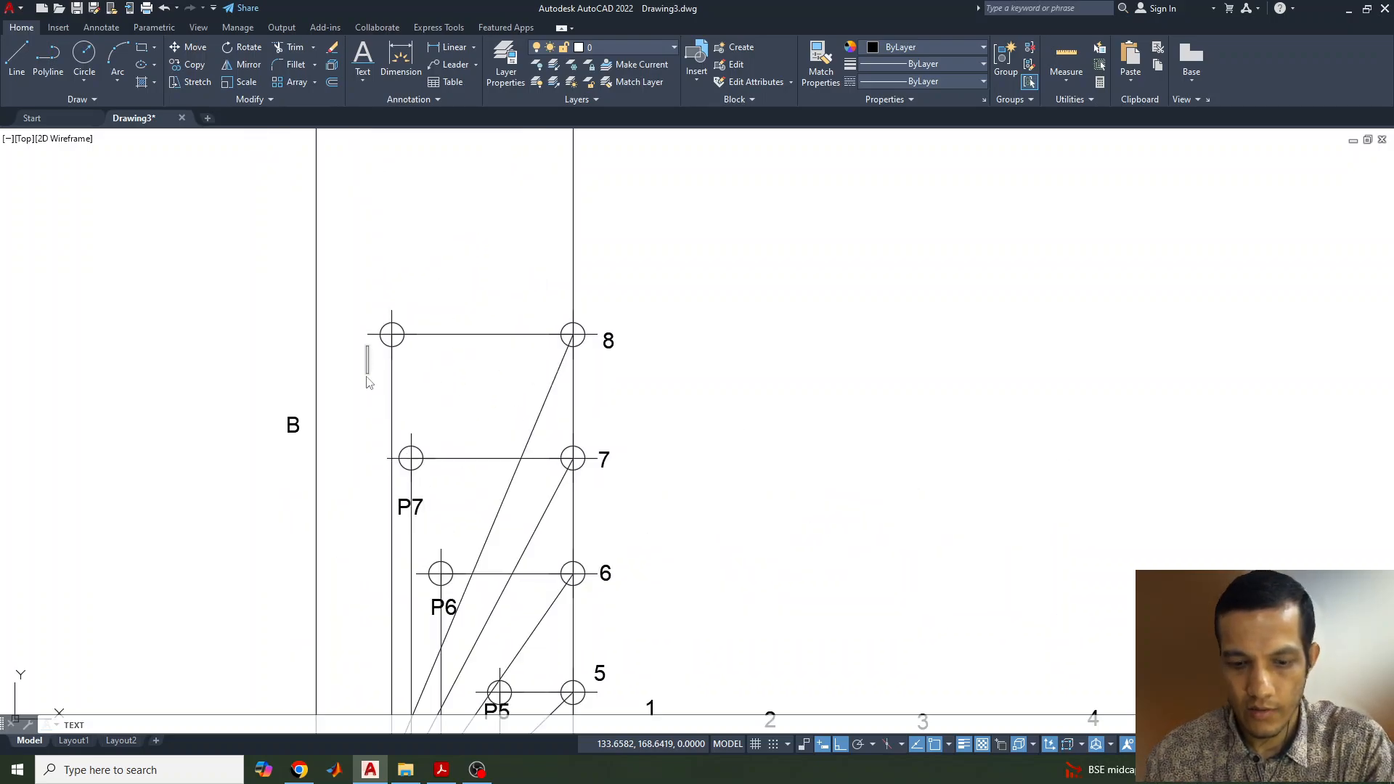
{"action": "type", "text": "P8"}
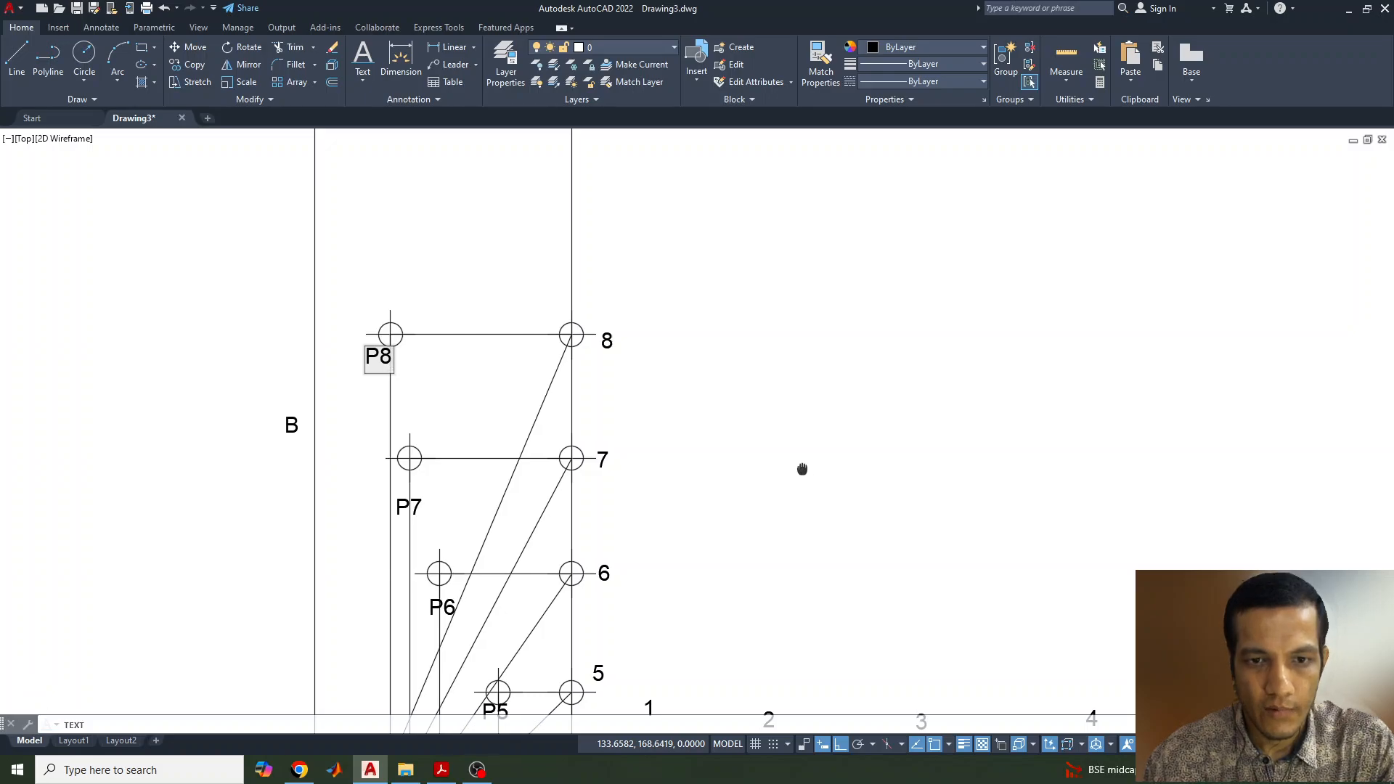
{"action": "middle_click_drag", "start_coordinate": [803, 470], "coordinate": [638, 254]}
{"action": "left_click", "coordinate": [599, 430]}
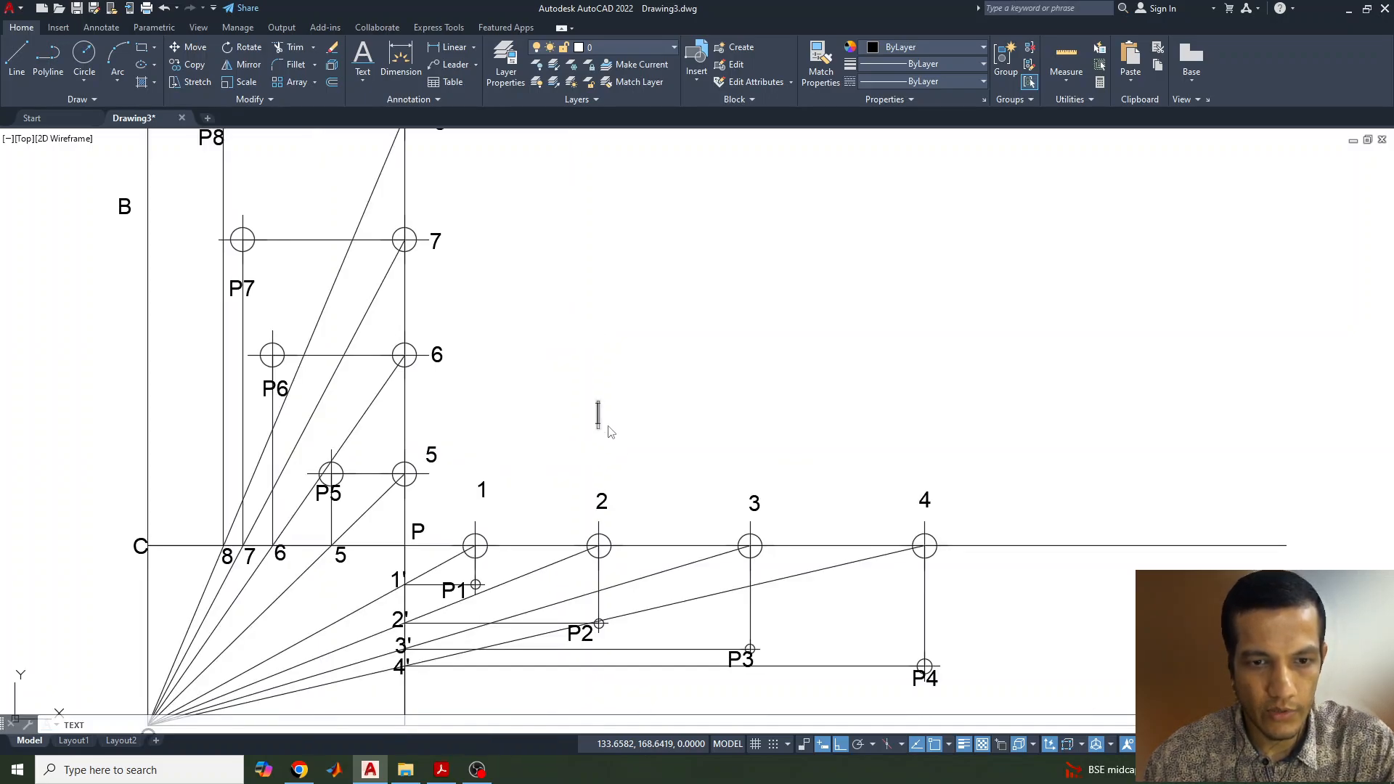
{"action": "key", "text": "Escape"}
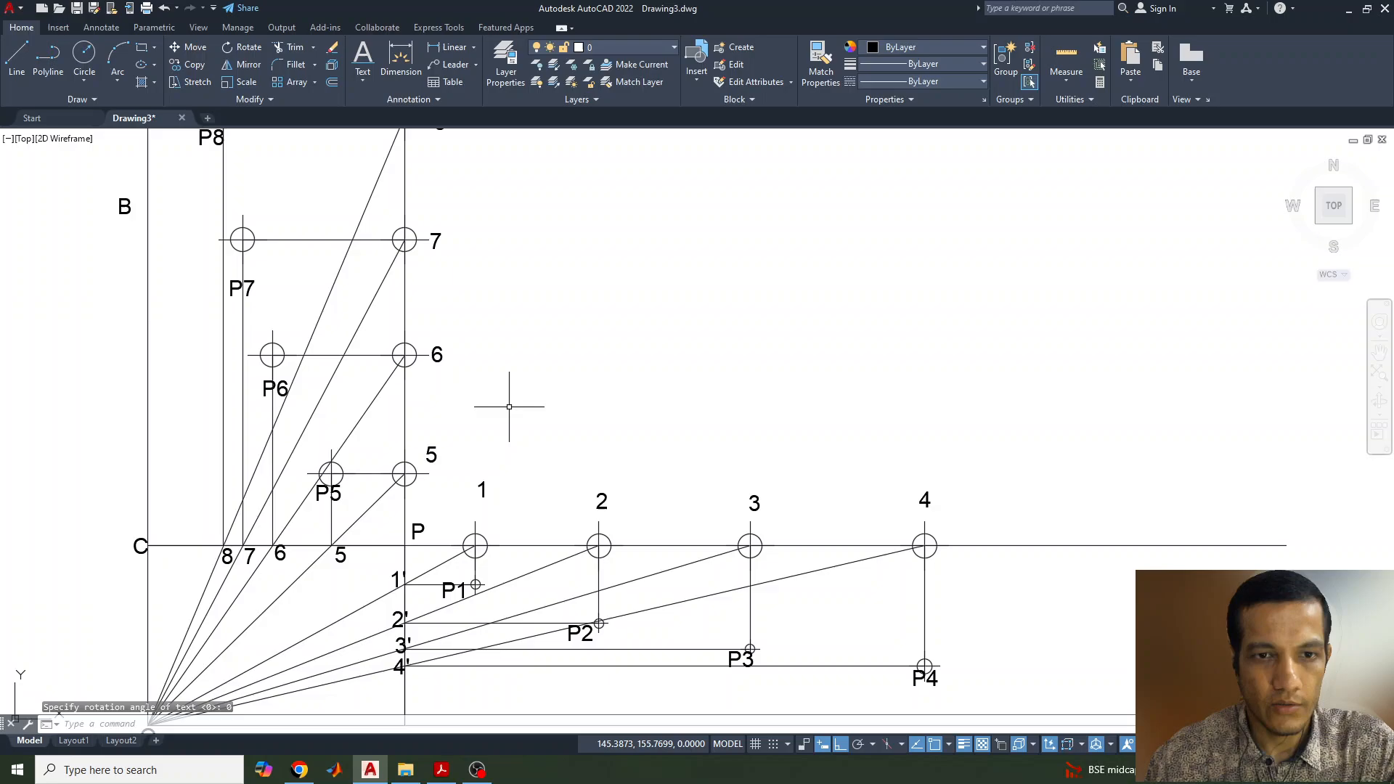
Step: Edit the labels 5, 6, 7 and 8 beside the copied vertical line to read 5', 6', 7' and 8'
{"action": "double_click", "coordinate": [430, 458]}
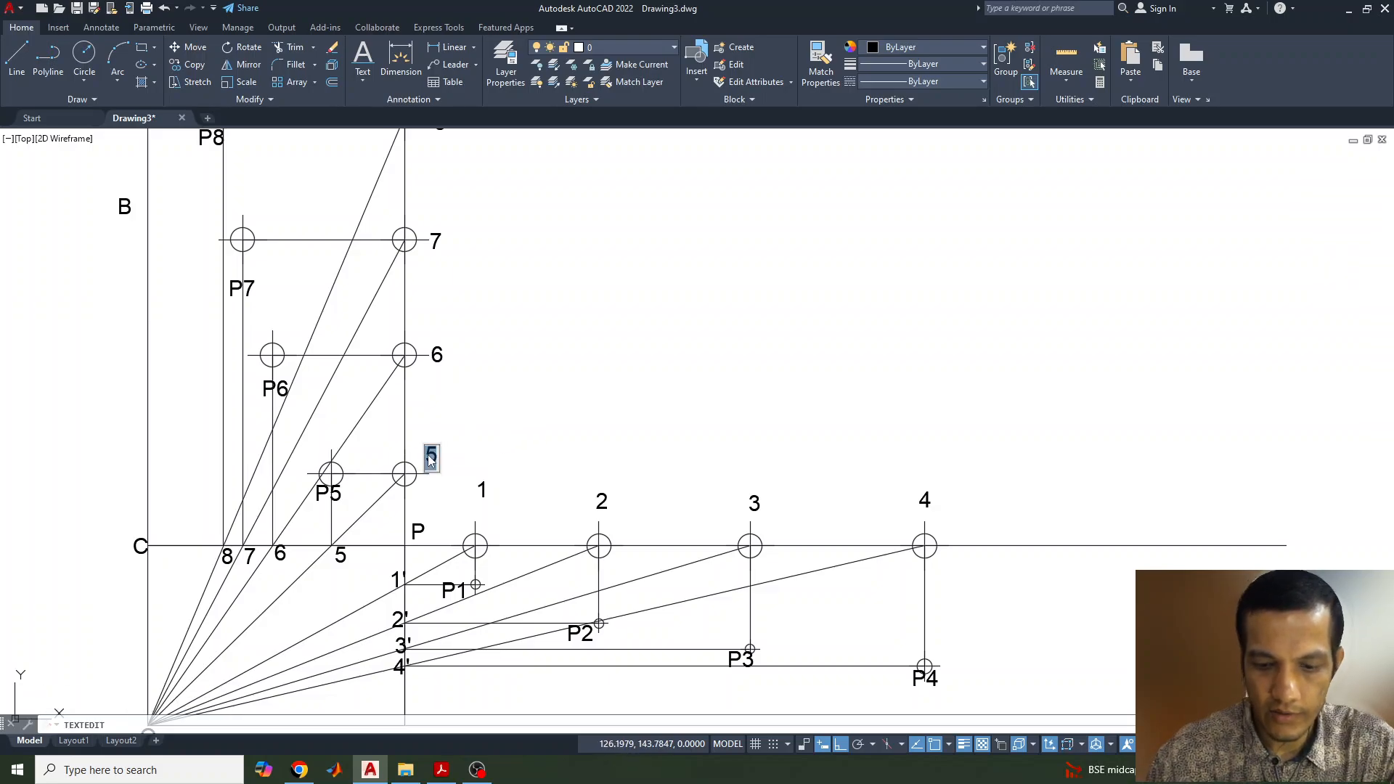
{"action": "left_click", "coordinate": [448, 379]}
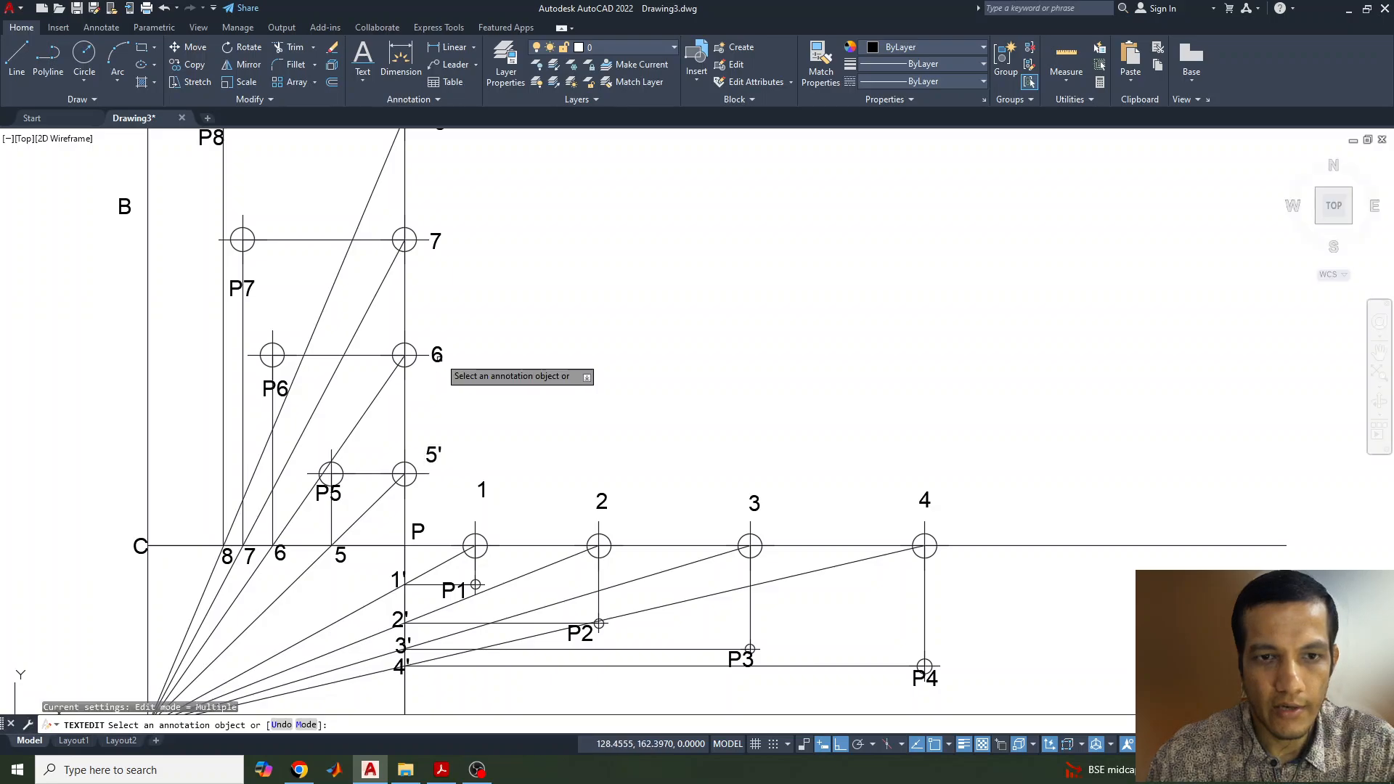
{"action": "left_click", "coordinate": [439, 356]}
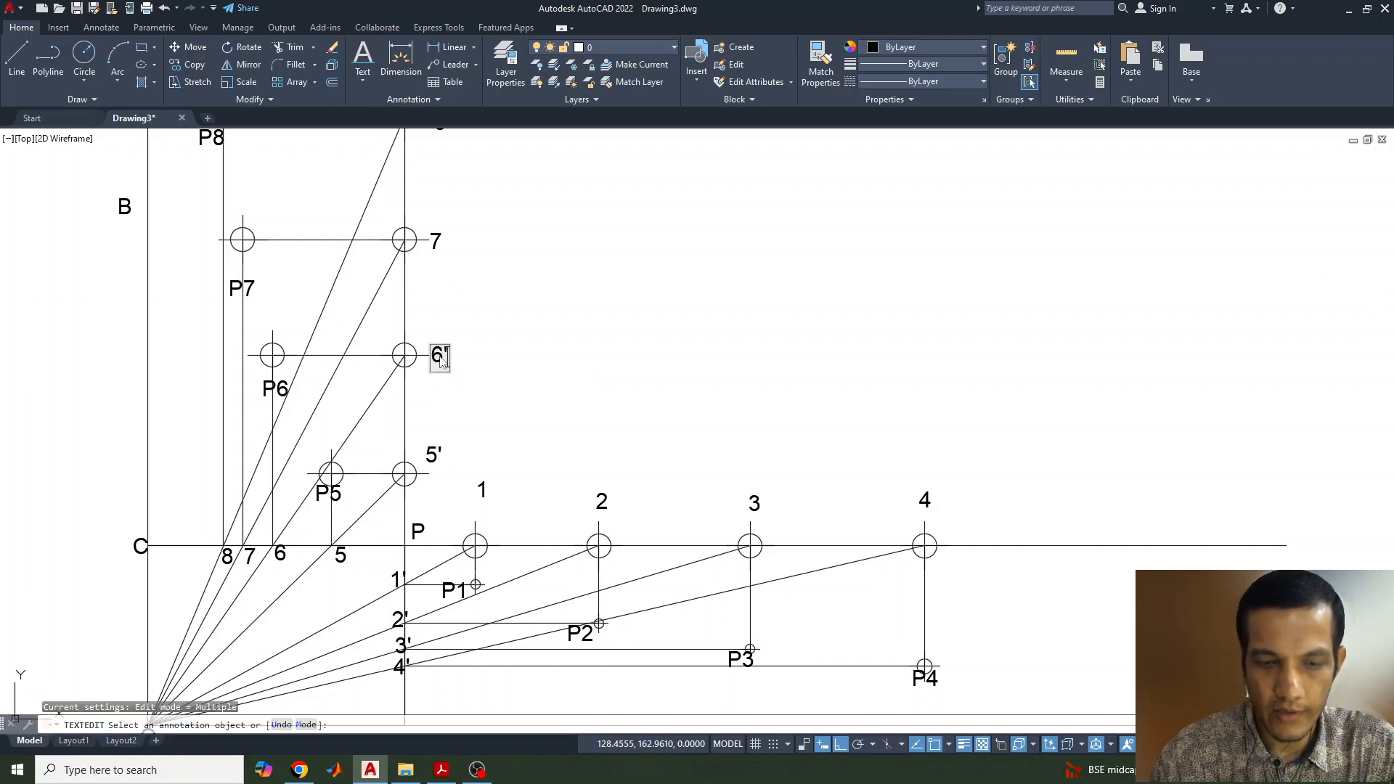
{"action": "left_click", "coordinate": [427, 234]}
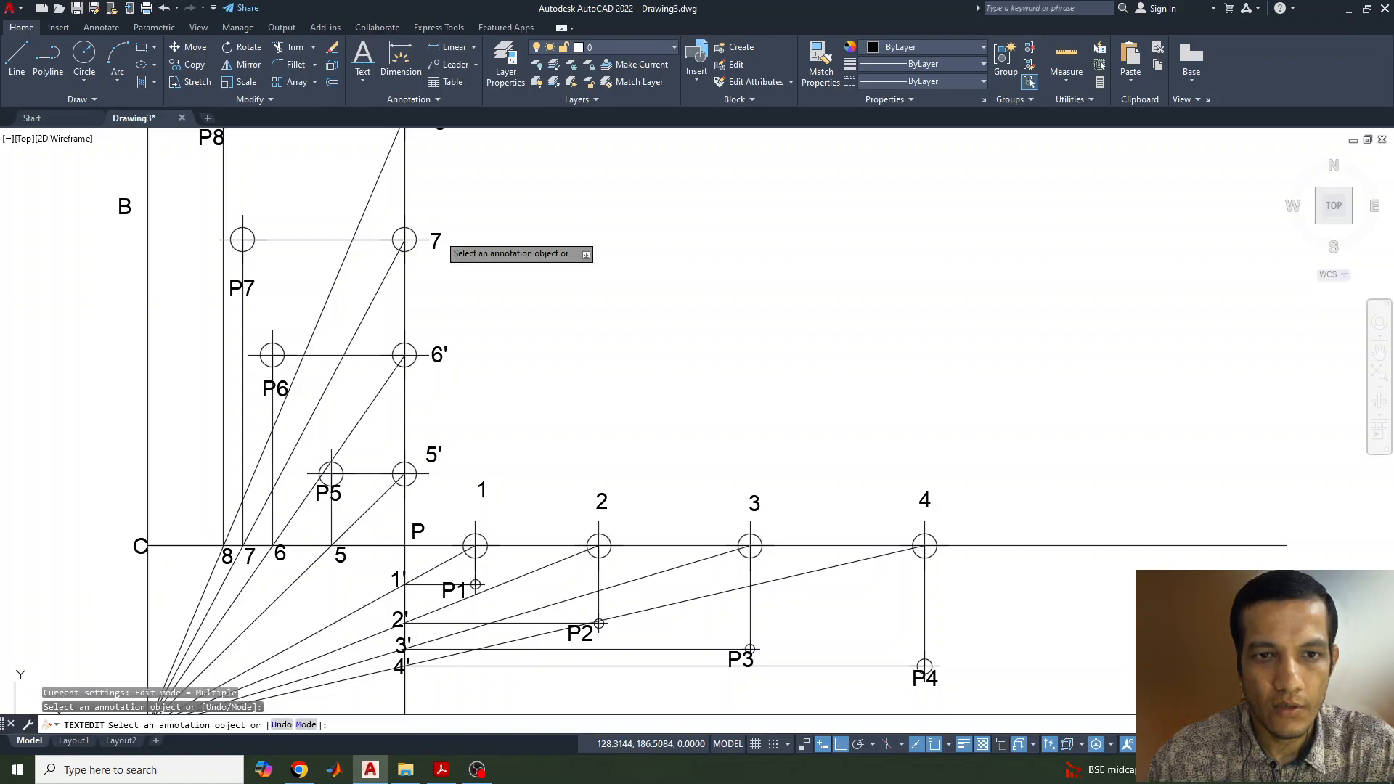
{"action": "left_click", "coordinate": [435, 242]}
{"action": "key", "text": "End"}
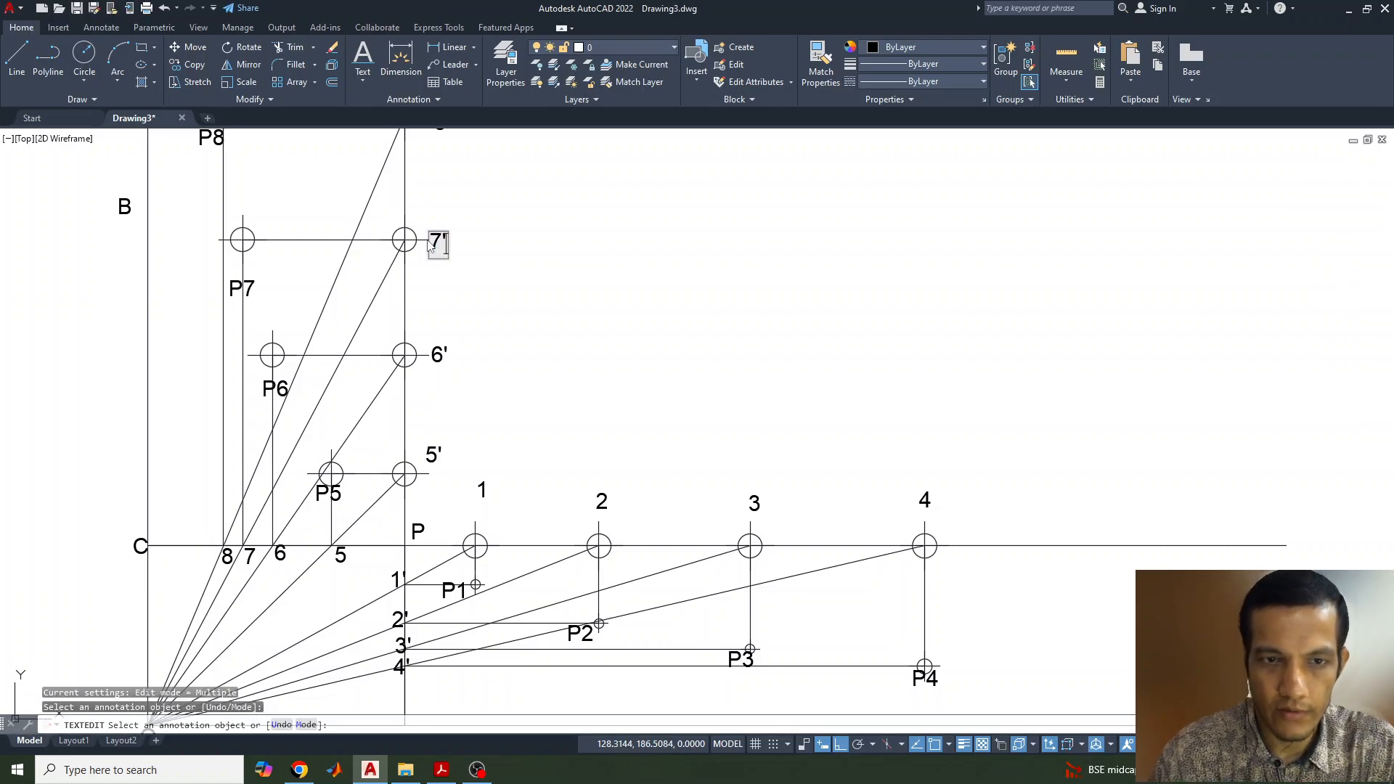
{"action": "type", "text": "'"}
{"action": "left_click", "coordinate": [459, 324]}
{"action": "middle_click_drag", "start_coordinate": [587, 220], "coordinate": [601, 321]}
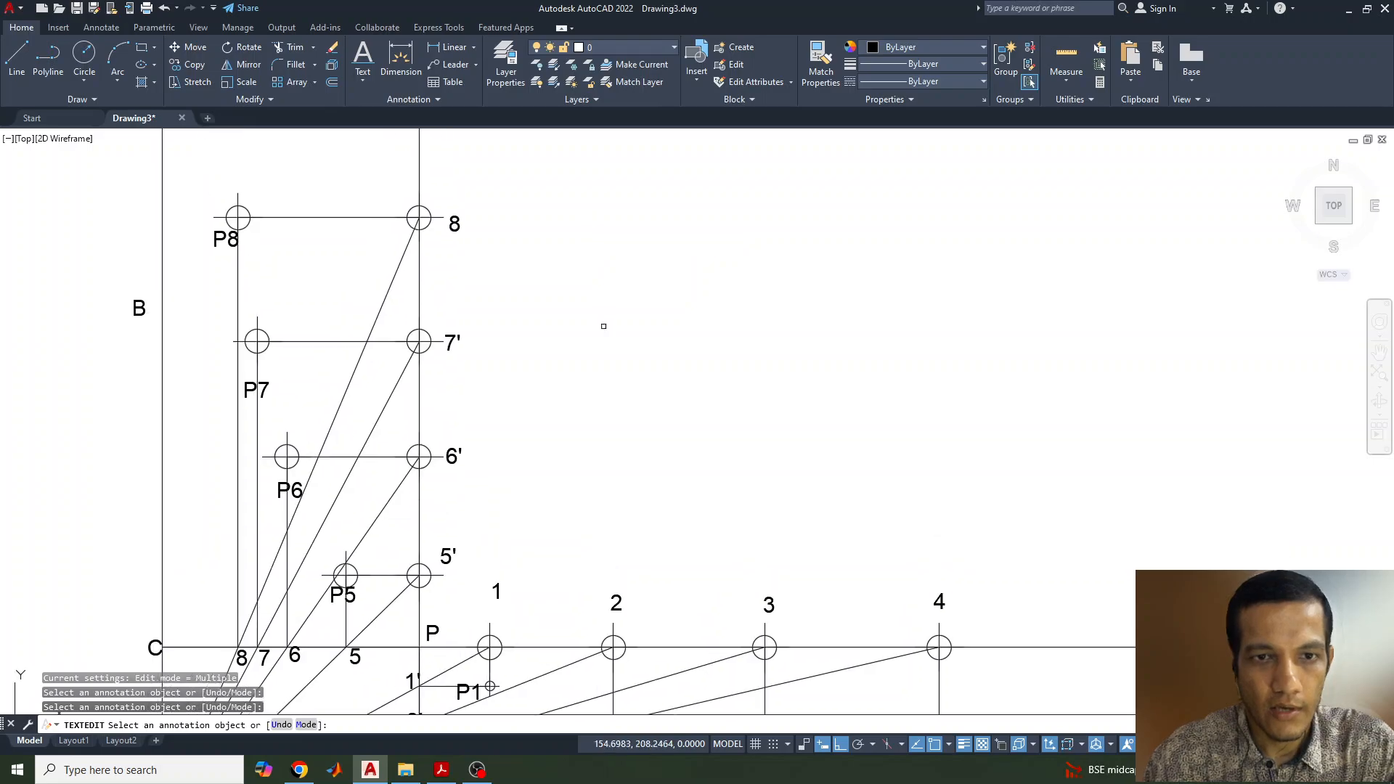
{"action": "left_click", "coordinate": [454, 226]}
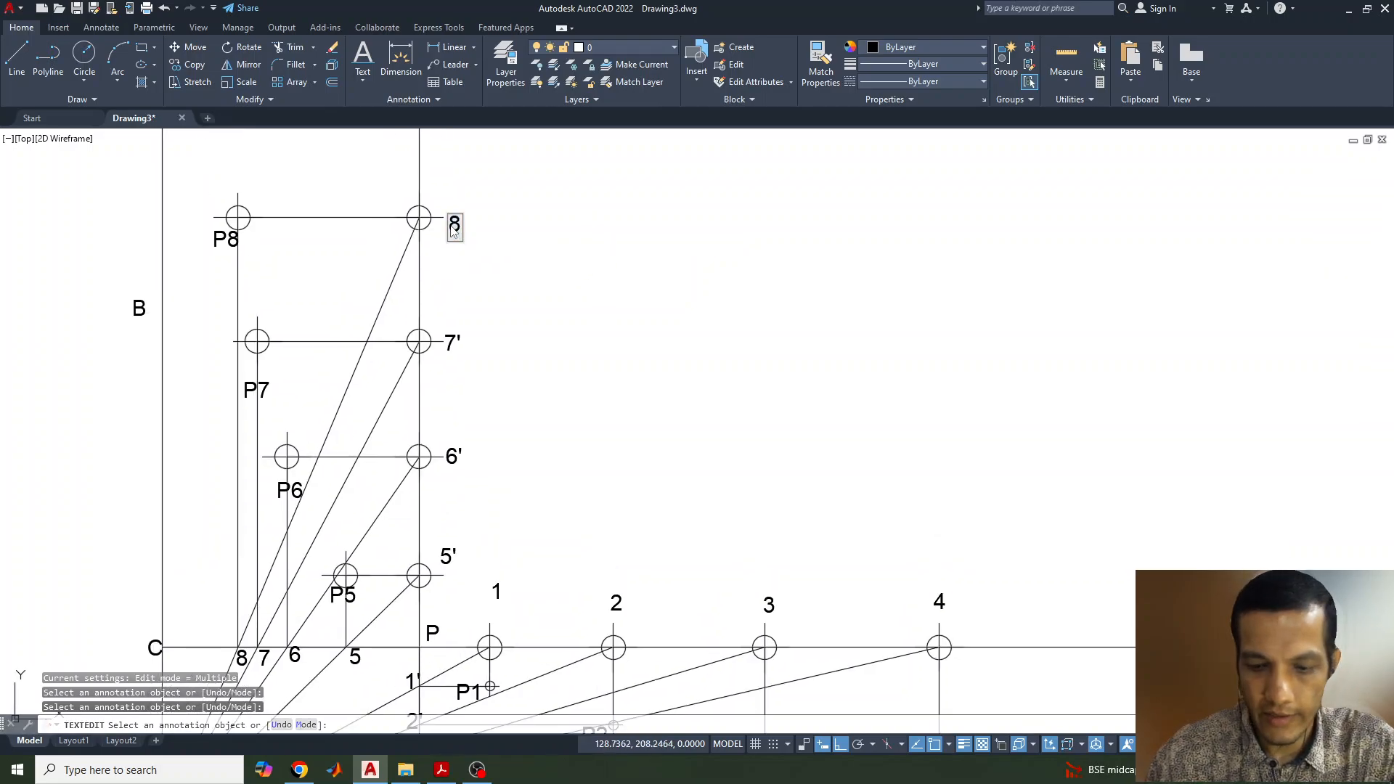
{"action": "type", "text": "'"}
{"action": "left_click", "coordinate": [491, 255]}
{"action": "key", "text": "Escape"}
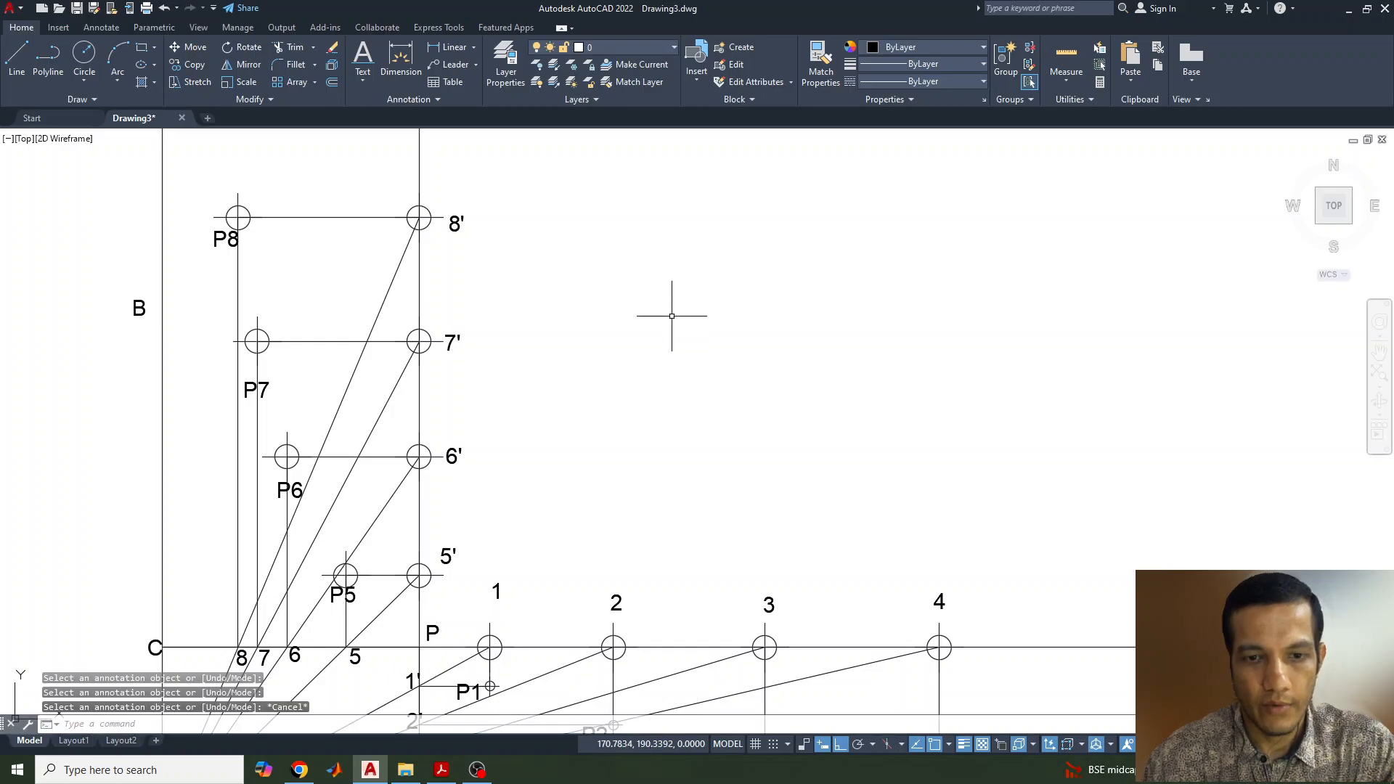
Step: Add a horizontal linear dimension from O to E, placed below the horizontal asymptote
{"action": "scroll", "coordinate": [673, 314], "scroll_direction": "down", "scroll_amount": 2}
{"action": "mouse_move", "coordinate": [679, 445]}
{"action": "middle_mouse_down"}
{"action": "mouse_move", "coordinate": [691, 412]}
{"action": "mouse_move", "coordinate": [724, 424]}
{"action": "middle_mouse_up"}
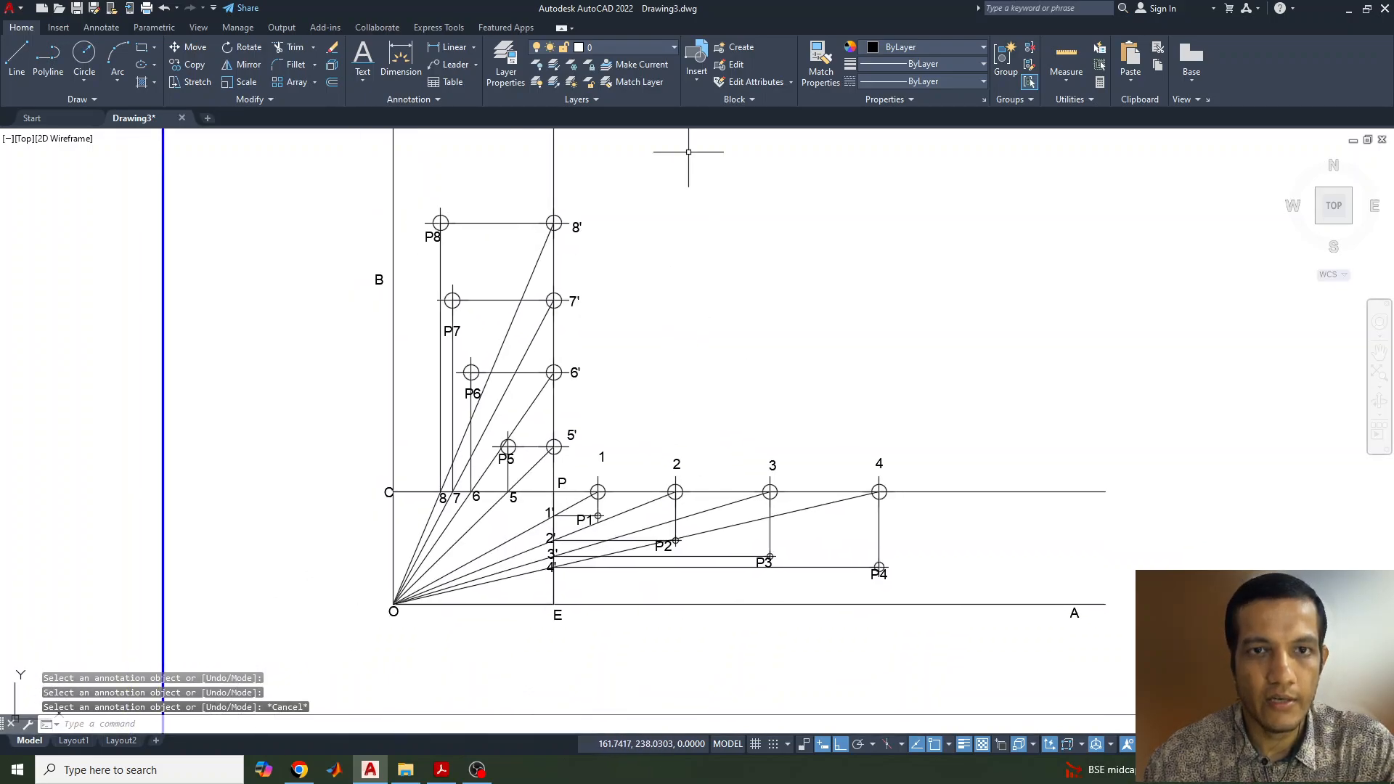
{"action": "left_click", "coordinate": [466, 52]}
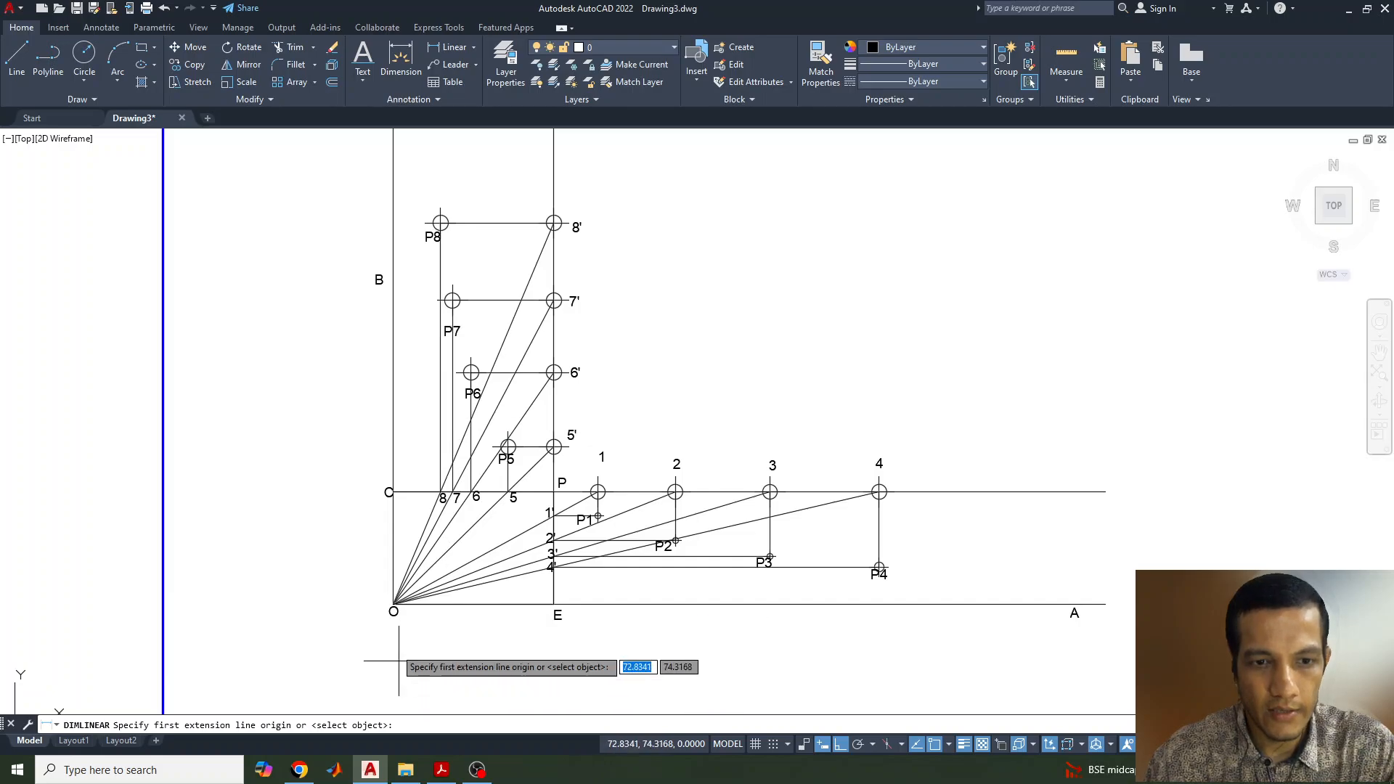
{"action": "left_click", "coordinate": [393, 602]}
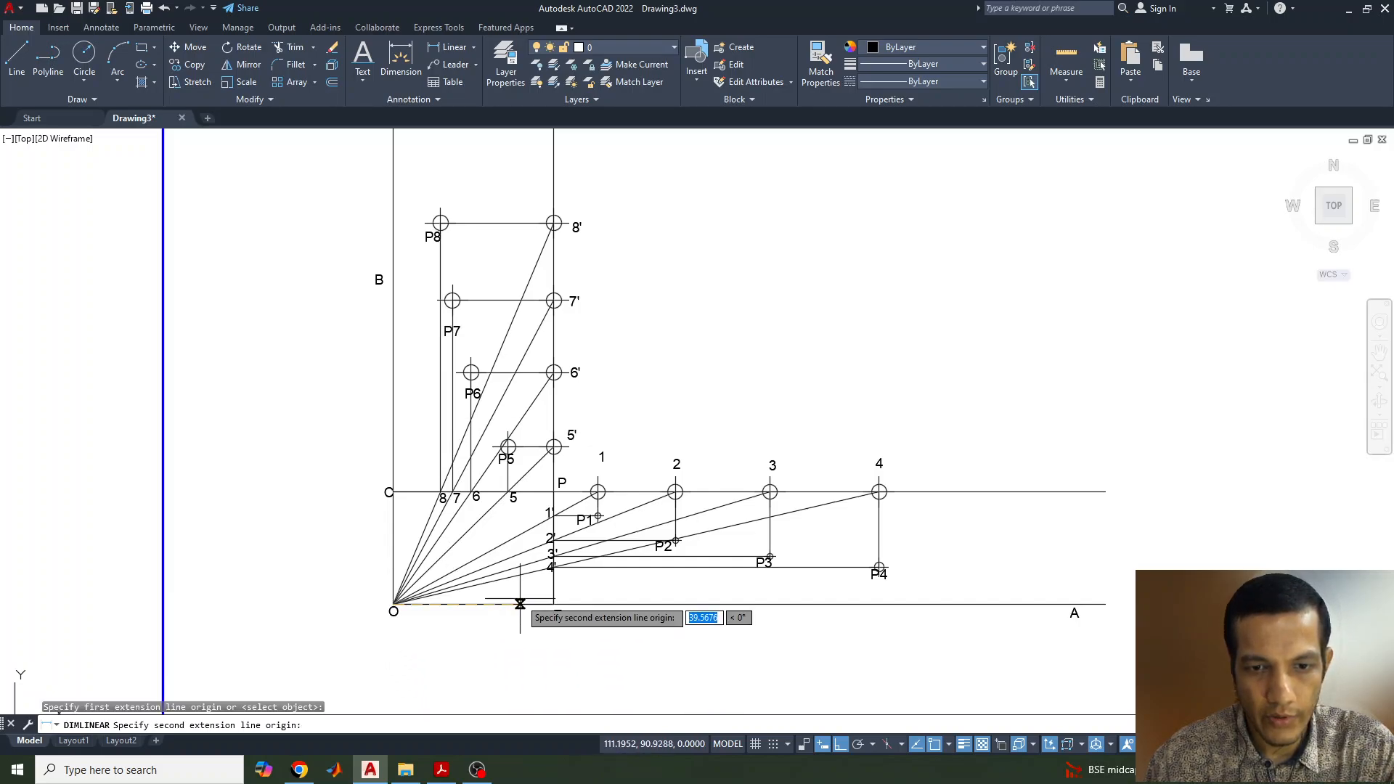
{"action": "left_click", "coordinate": [553, 603]}
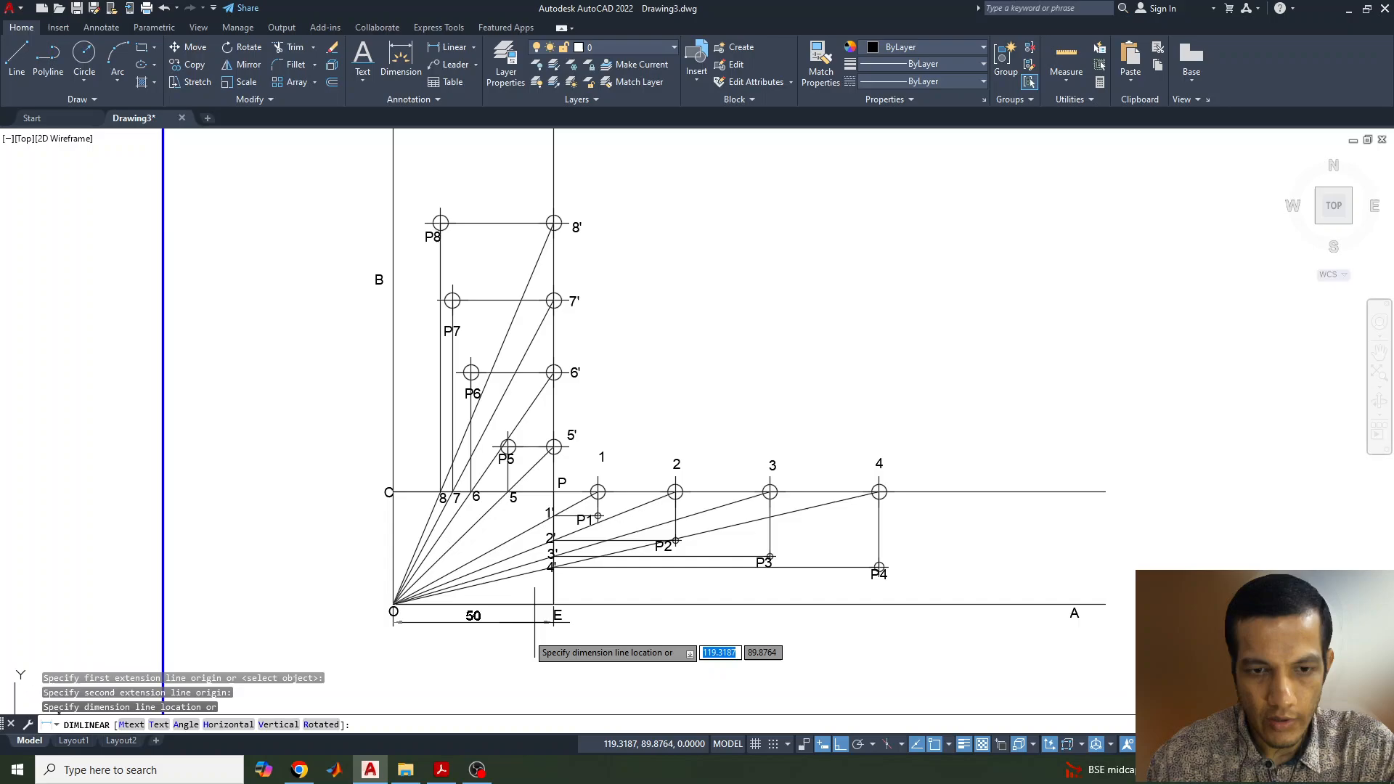
{"action": "left_click", "coordinate": [524, 661]}
Step: Add a vertical linear dimension between C and O, placed to the left of the vertical asymptote
{"action": "key", "text": "space"}
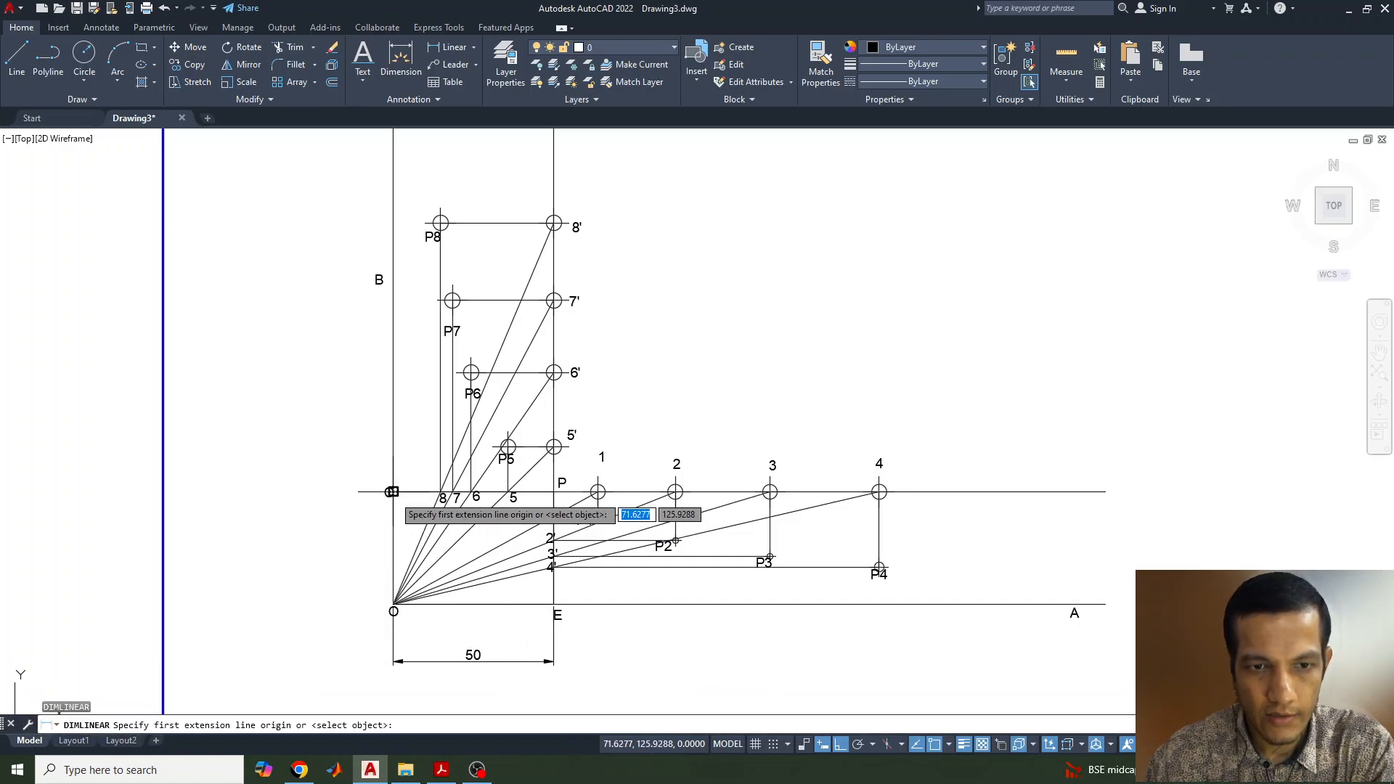
{"action": "left_click", "coordinate": [393, 603]}
{"action": "left_click", "coordinate": [393, 603]}
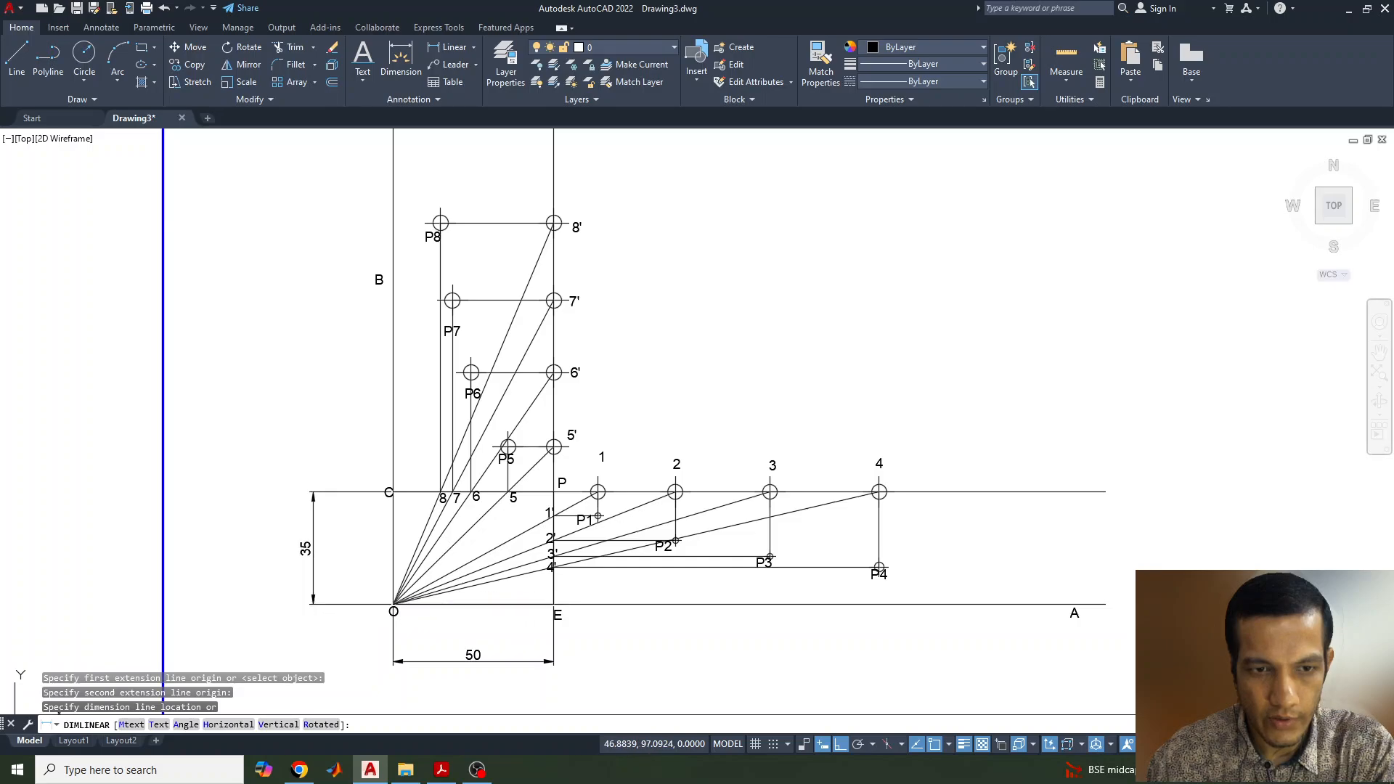
{"action": "left_click", "coordinate": [313, 552]}
Step: Set the current object color to Red and the lineweight to 0.30 mm for drawing the curve
{"action": "middle_click_drag", "start_coordinate": [679, 515], "coordinate": [586, 513]}
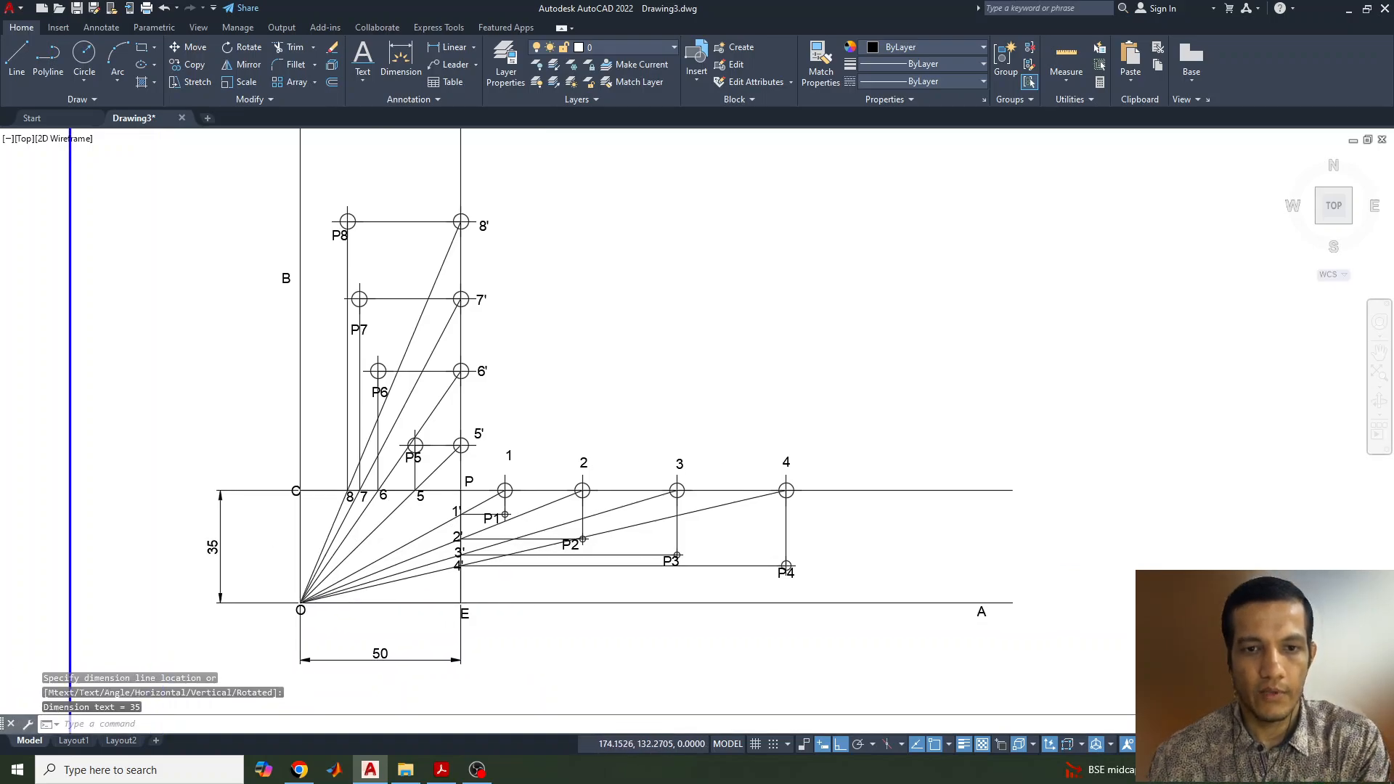
{"action": "scroll", "coordinate": [605, 448], "scroll_direction": "up", "scroll_amount": 1}
{"action": "mouse_move", "coordinate": [599, 446]}
{"action": "middle_mouse_down"}
{"action": "mouse_move", "coordinate": [726, 457]}
{"action": "mouse_move", "coordinate": [785, 482]}
{"action": "middle_mouse_up"}
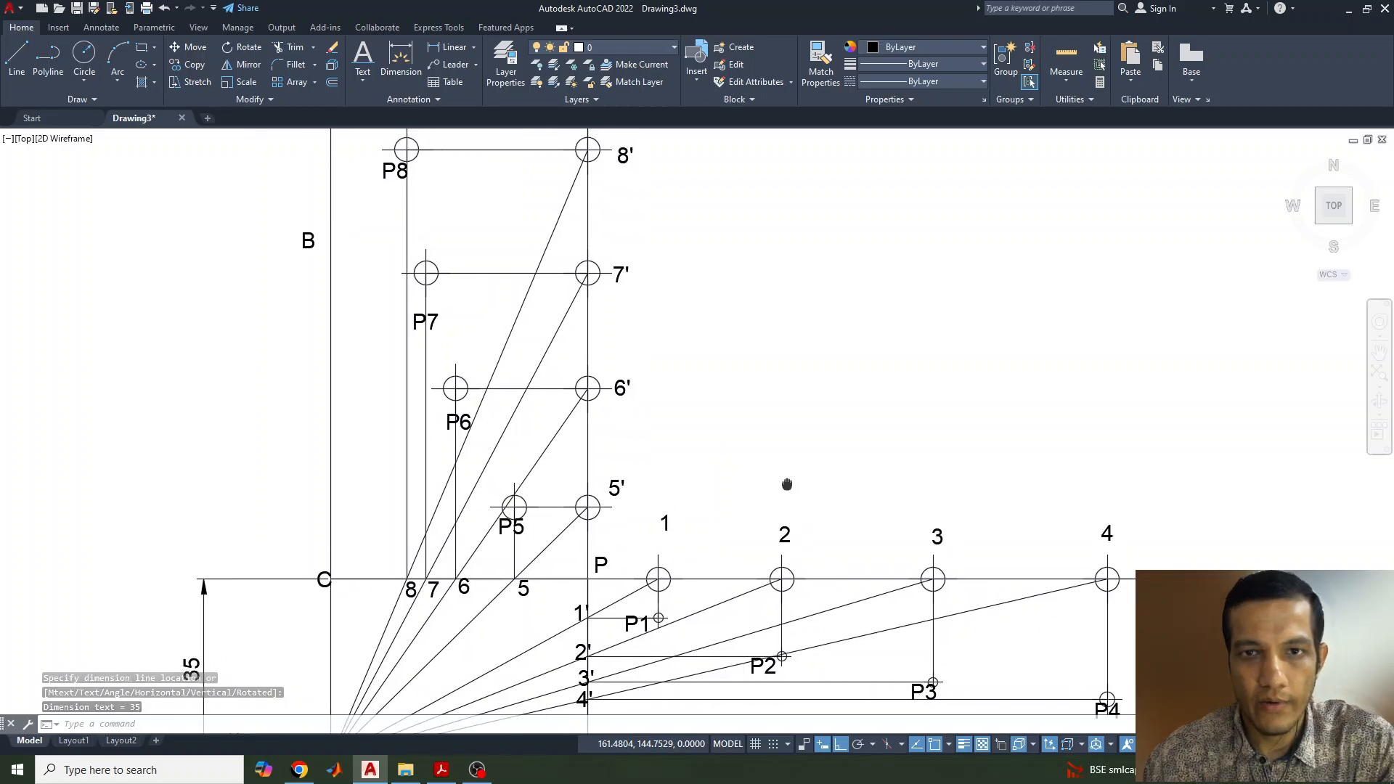
{"action": "left_click", "coordinate": [947, 49]}
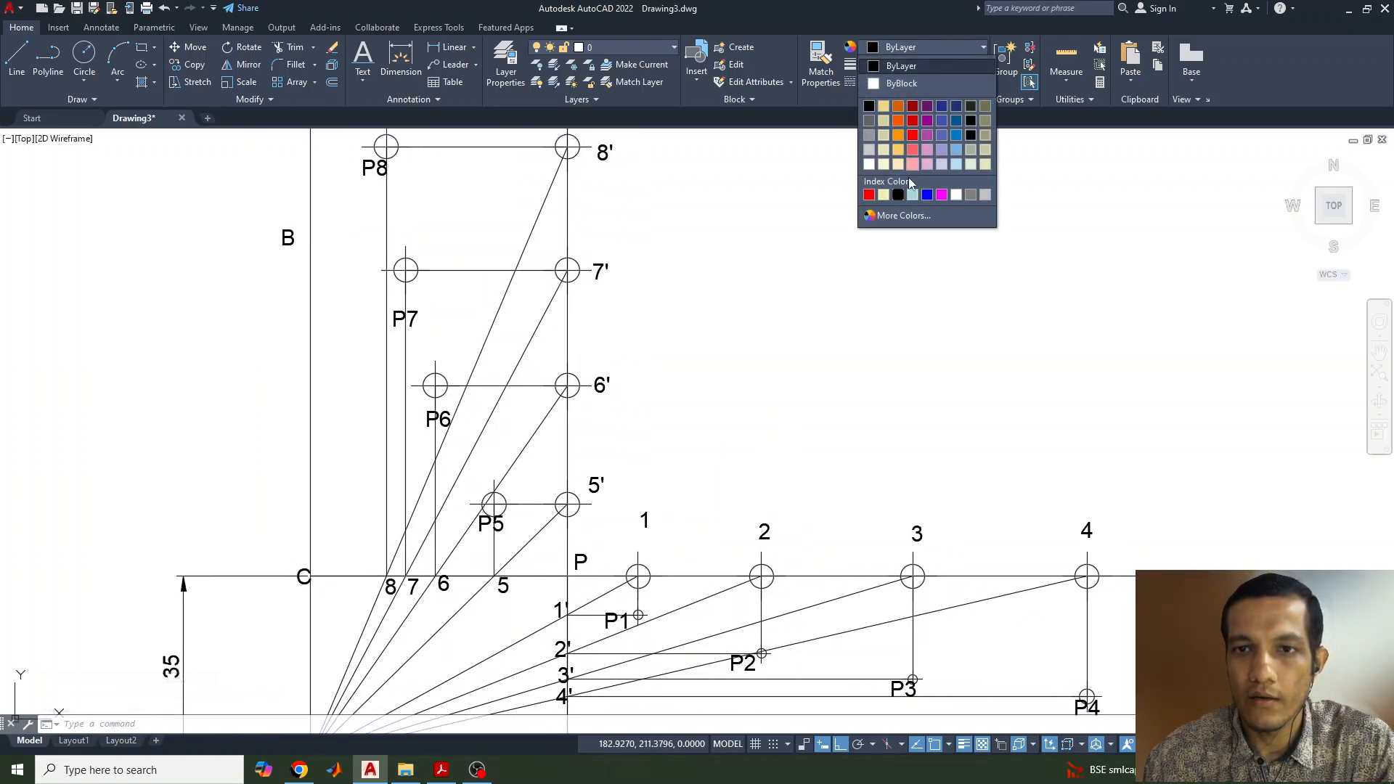
{"action": "left_click", "coordinate": [885, 48]}
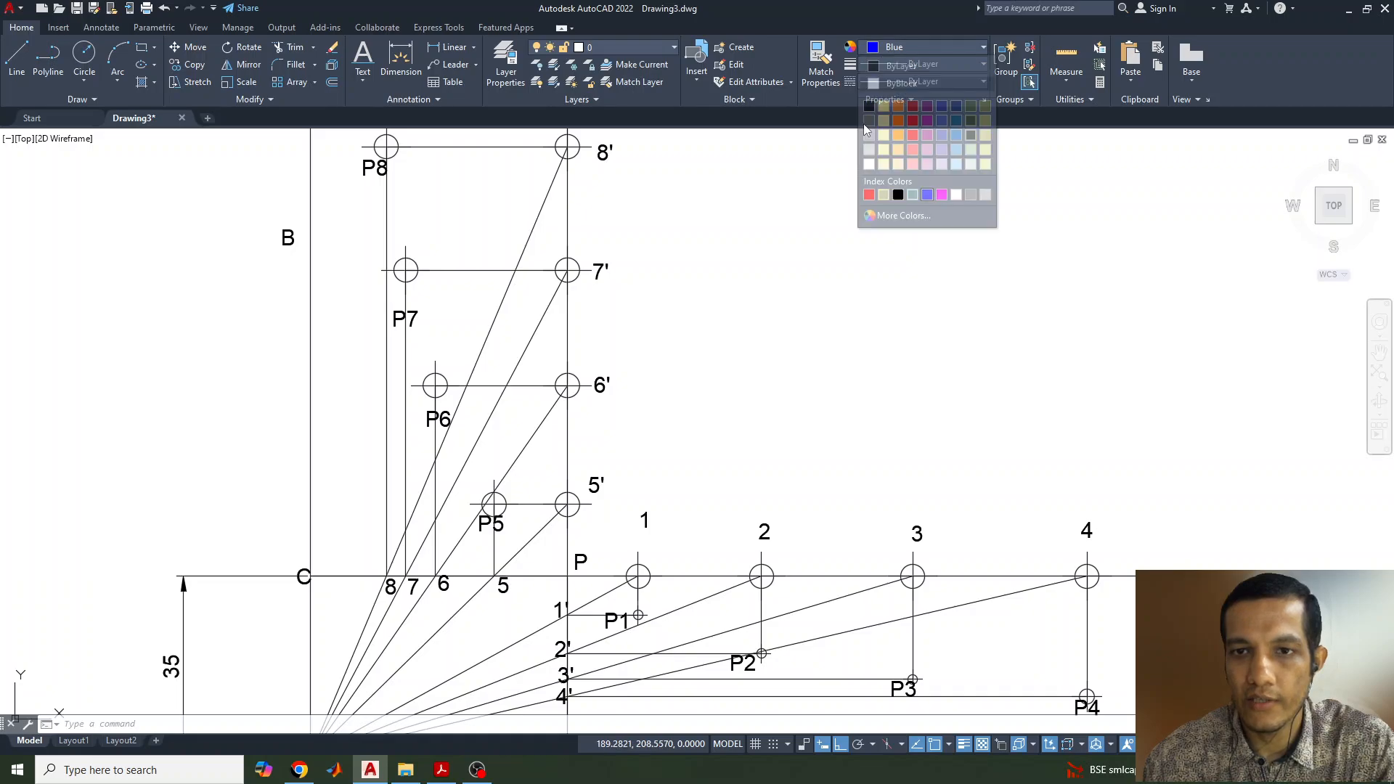
{"action": "left_click", "coordinate": [870, 195]}
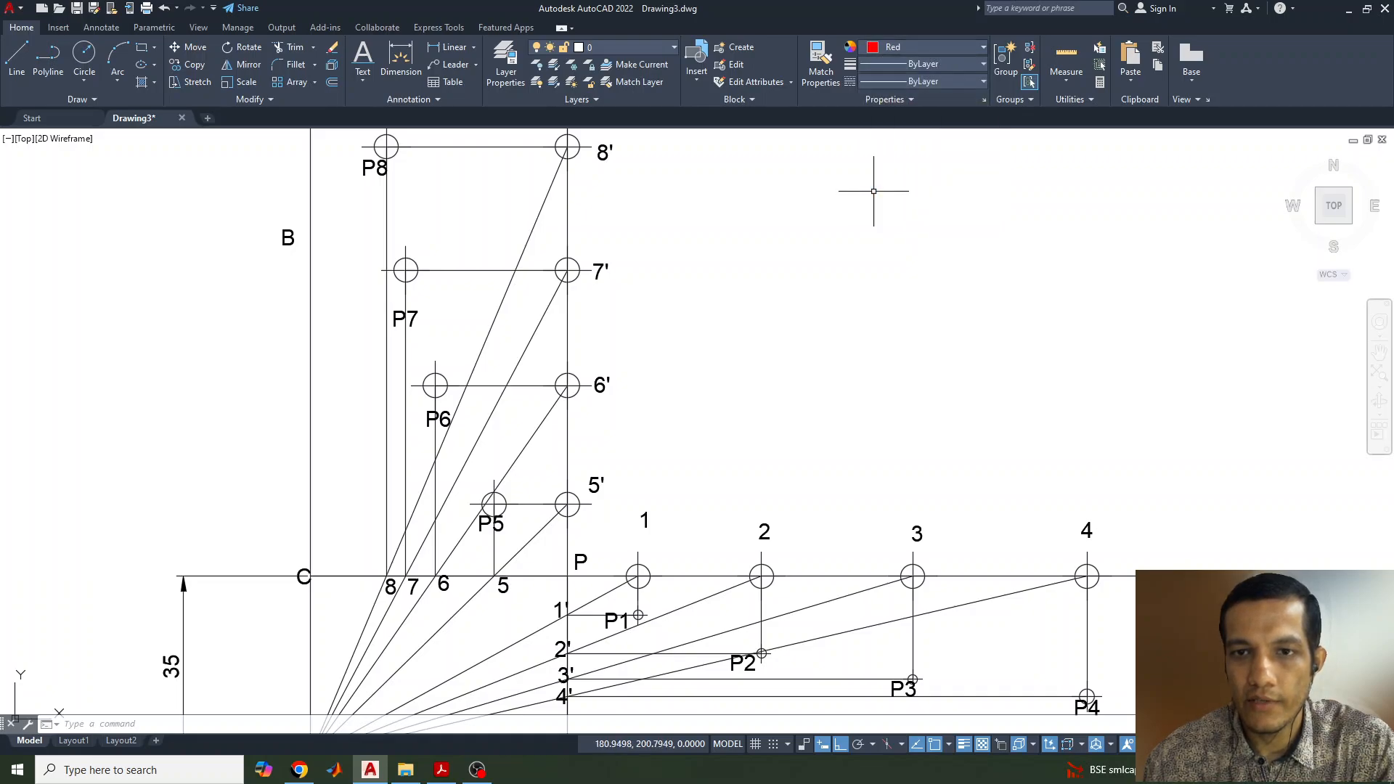
{"action": "left_click", "coordinate": [885, 70]}
{"action": "left_click", "coordinate": [901, 278]}
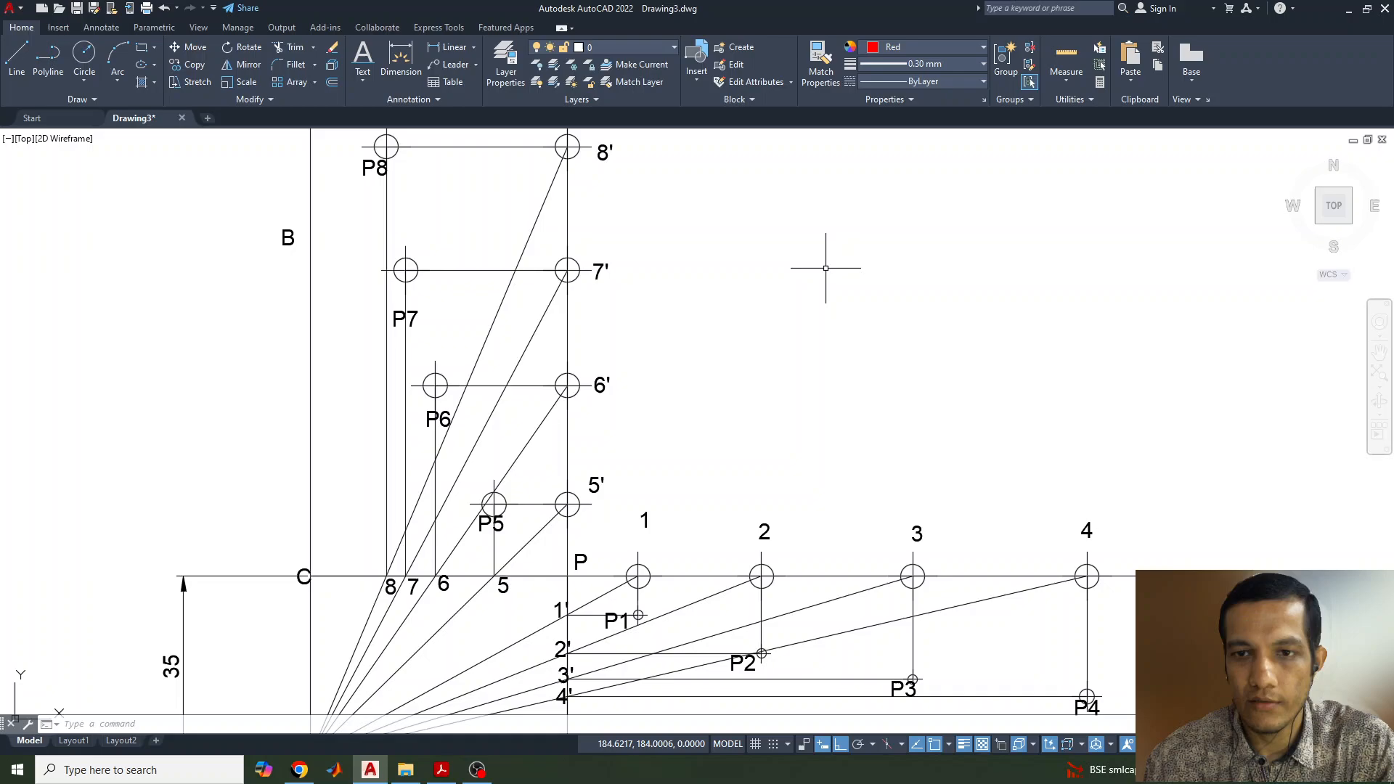
Step: Draw a fit-point spline through P4, P3, P2, P1, P, P5, P6, P7 and P8 to form the hyperbola
{"action": "left_click", "coordinate": [56, 101]}
{"action": "left_click", "coordinate": [11, 118]}
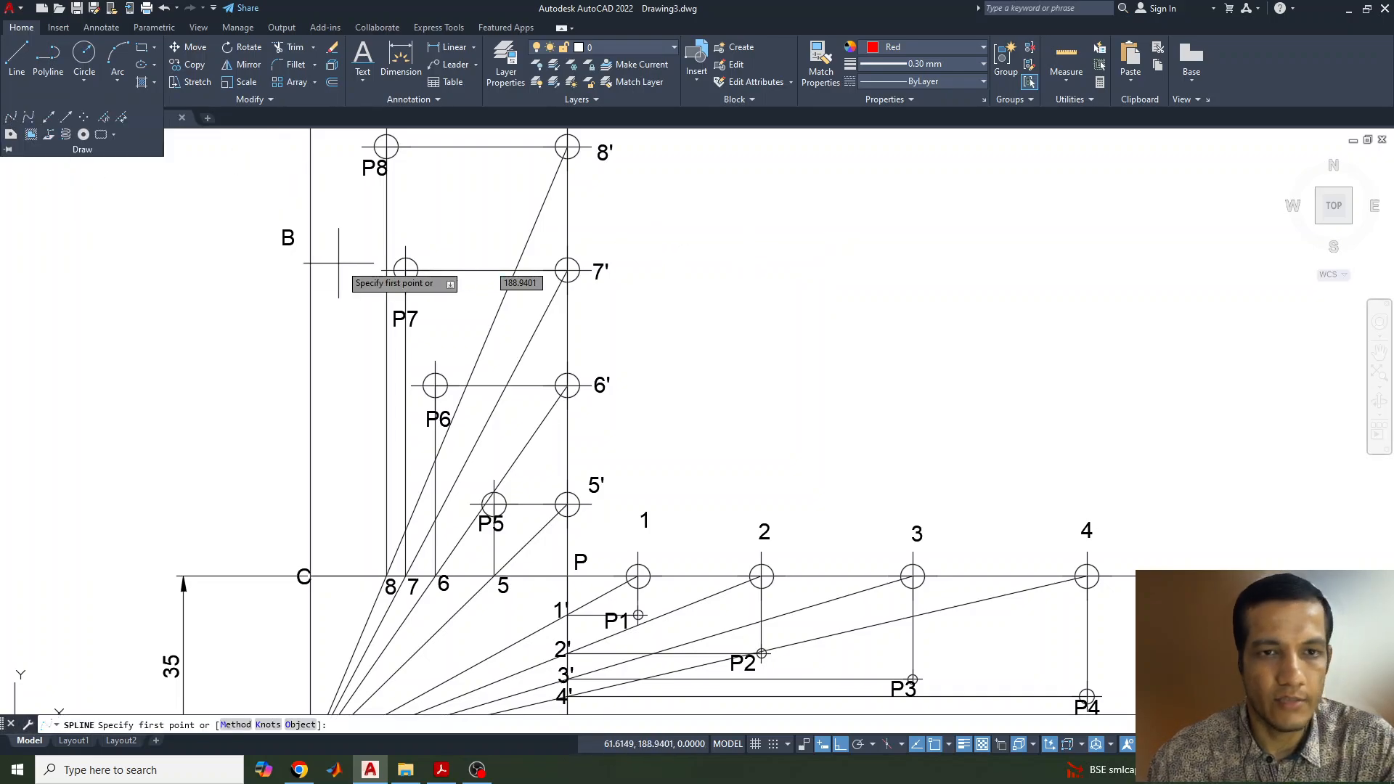
{"action": "scroll", "coordinate": [387, 215], "scroll_direction": "down", "scroll_amount": 2}
{"action": "mouse_move", "coordinate": [466, 252]}
{"action": "middle_mouse_down"}
{"action": "mouse_move", "coordinate": [380, 290]}
{"action": "mouse_move", "coordinate": [381, 315]}
{"action": "middle_mouse_up"}
{"action": "scroll", "coordinate": [705, 585], "scroll_direction": "up", "scroll_amount": 2}
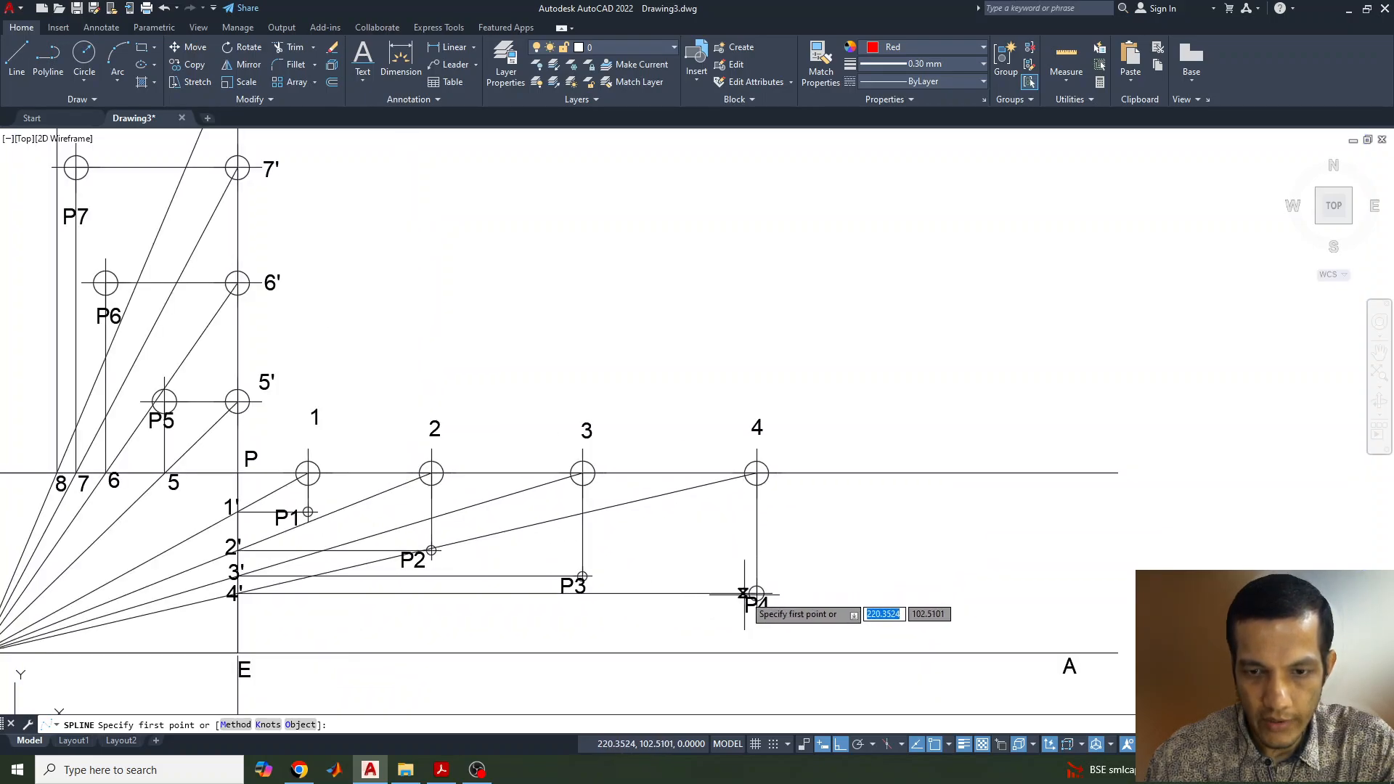
{"action": "left_click", "coordinate": [756, 593]}
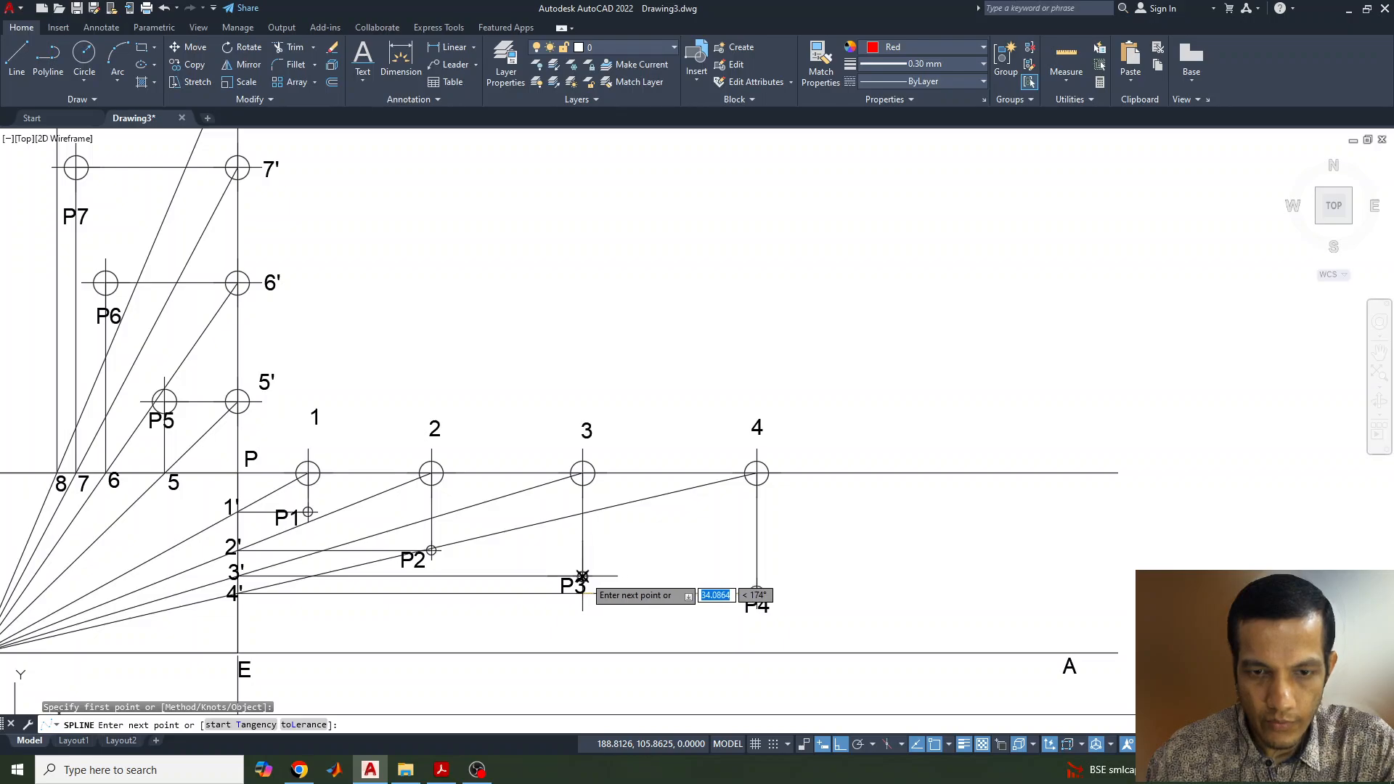
{"action": "left_click", "coordinate": [583, 576]}
{"action": "left_click", "coordinate": [432, 550]}
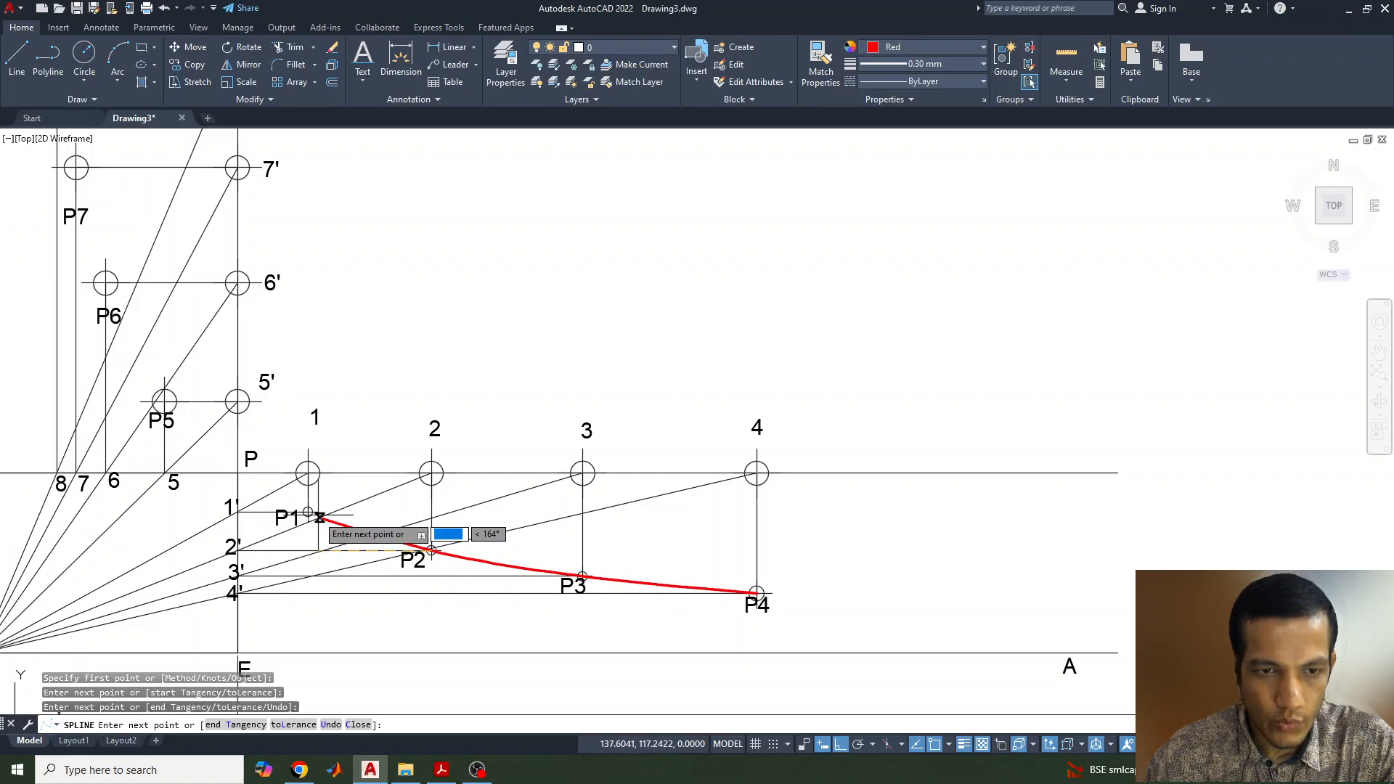
{"action": "left_click", "coordinate": [308, 512]}
{"action": "left_click", "coordinate": [237, 473]}
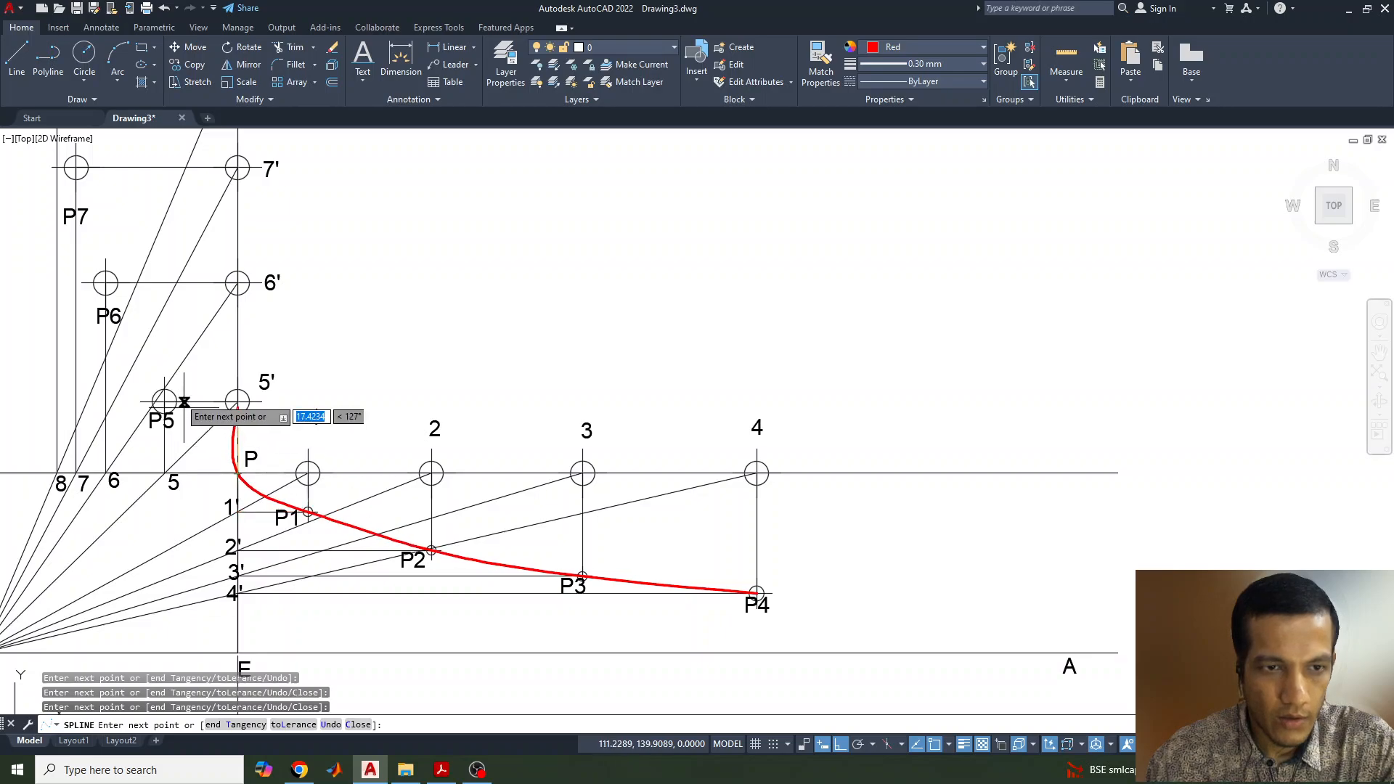
{"action": "left_click", "coordinate": [164, 401]}
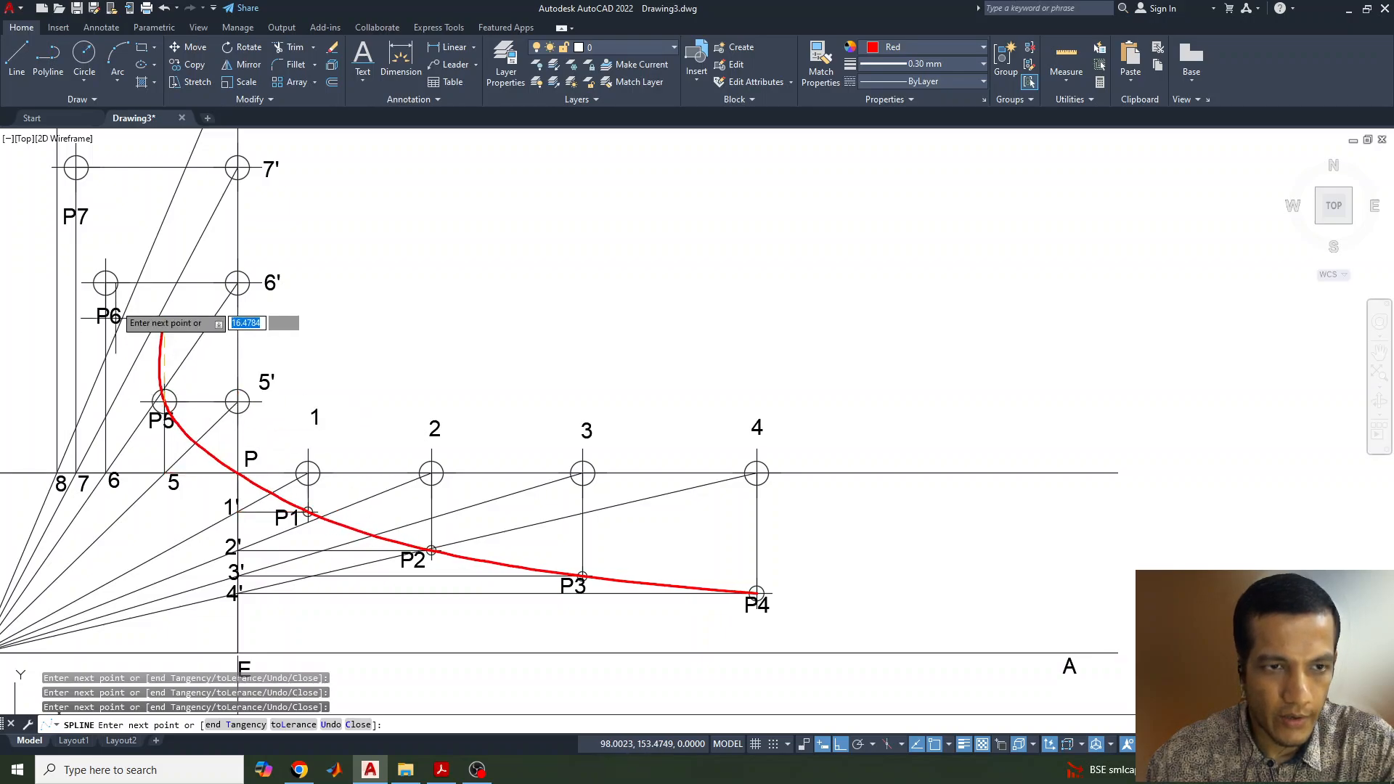
{"action": "middle_click_drag", "start_coordinate": [103, 233], "coordinate": [422, 486]}
{"action": "left_click", "coordinate": [394, 421]}
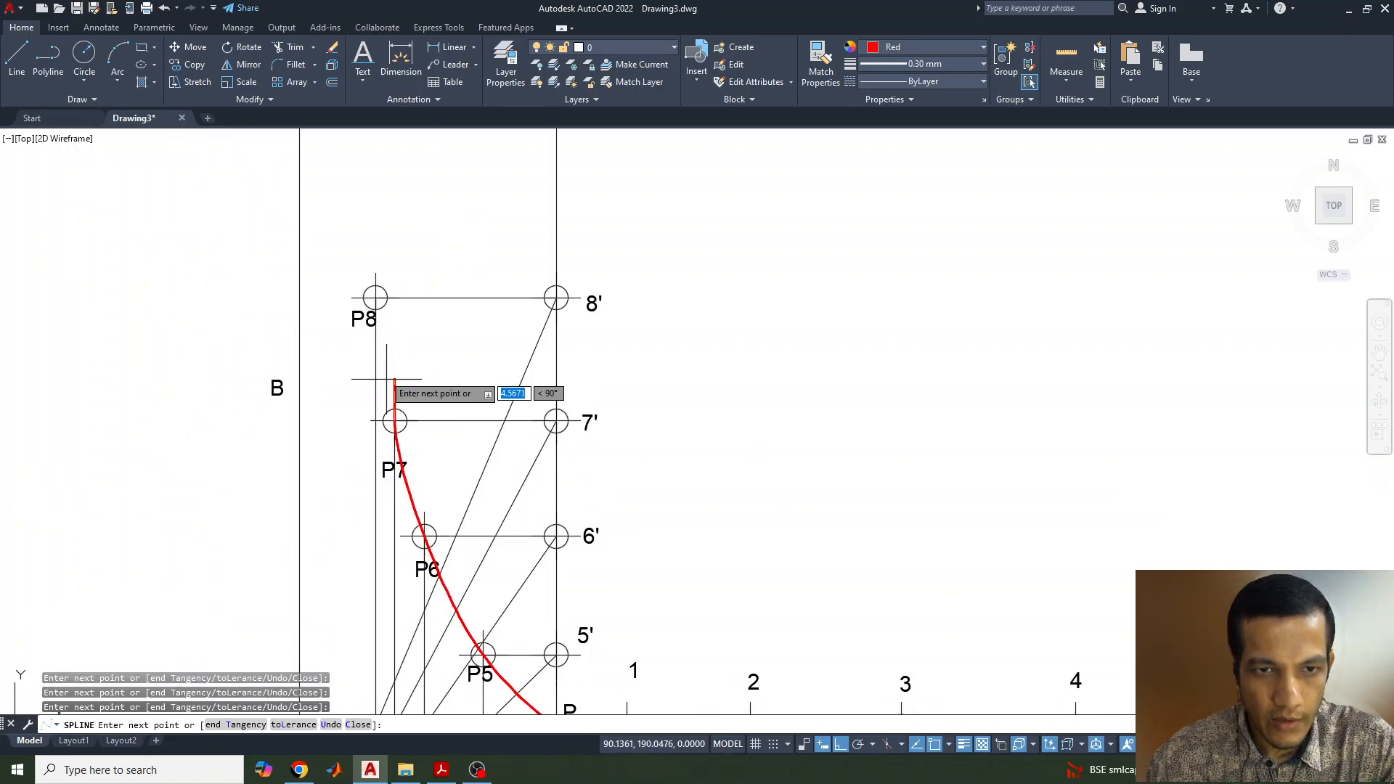
{"action": "left_click", "coordinate": [376, 297]}
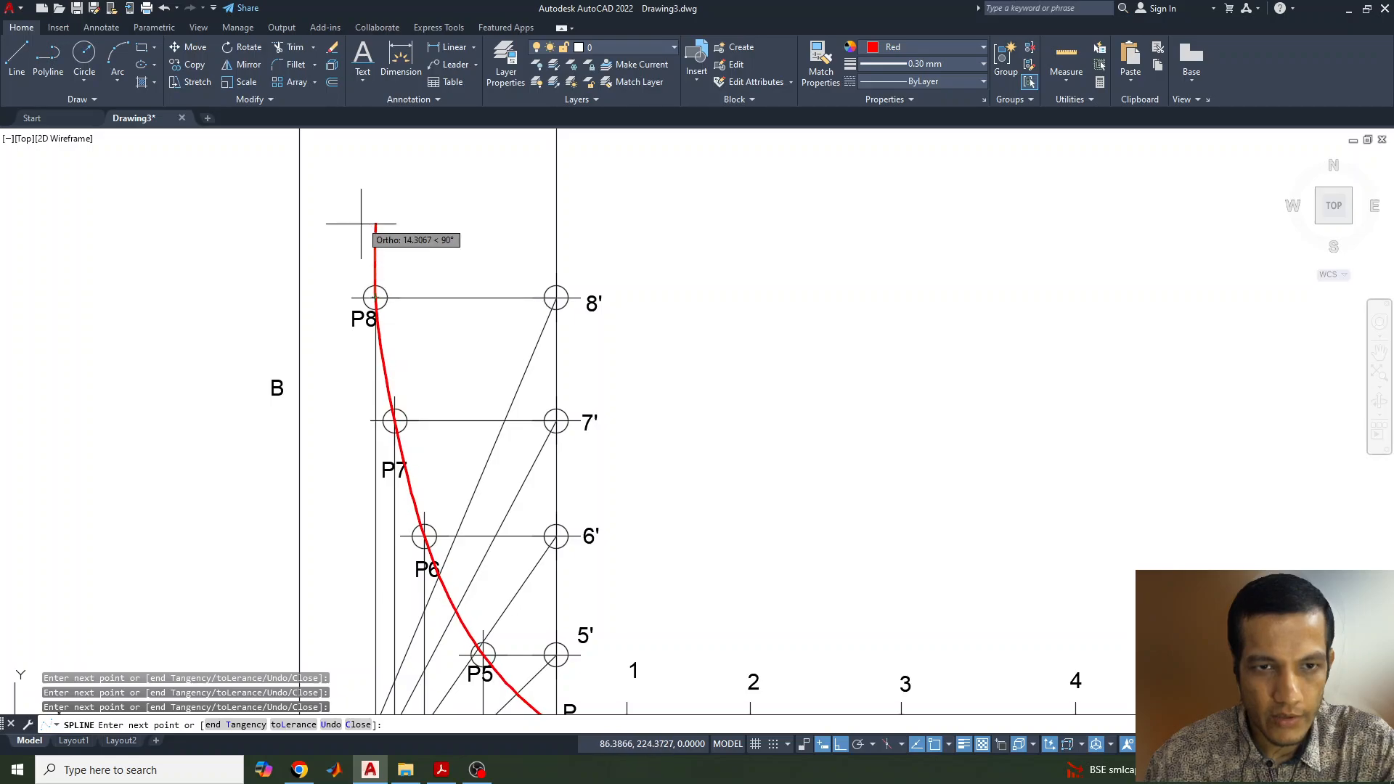
{"action": "key", "text": "Return"}
{"action": "scroll", "coordinate": [524, 338], "scroll_direction": "down", "scroll_amount": 2}
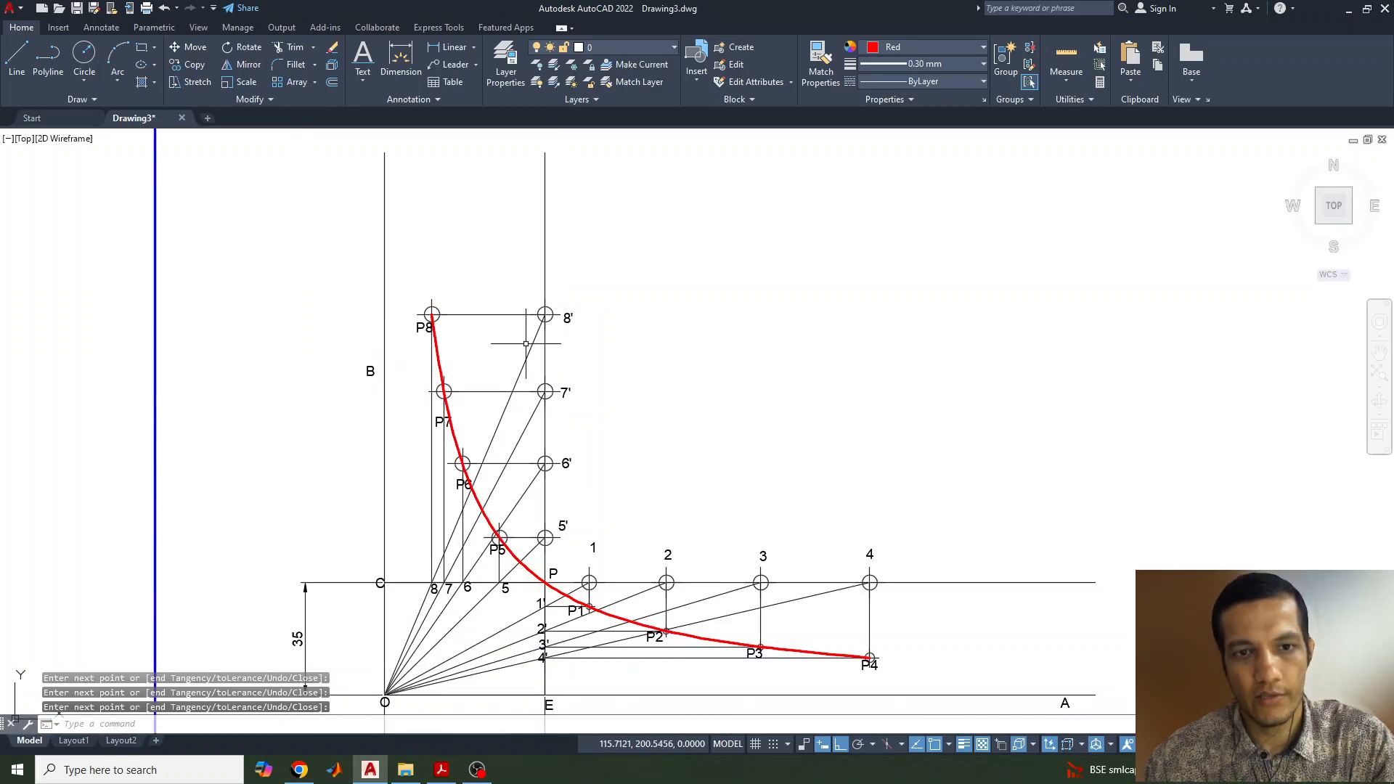
Step: Switch to EG PPT.pdf in Acrobat to compare the curve and labels with the reference figure, and return to the AutoCAD drawing
{"action": "middle_click_drag", "start_coordinate": [769, 498], "coordinate": [675, 446]}
{"action": "mouse_move", "coordinate": [527, 446]}
{"action": "middle_mouse_down"}
{"action": "mouse_move", "coordinate": [635, 463]}
{"action": "mouse_move", "coordinate": [684, 490]}
{"action": "middle_mouse_up"}
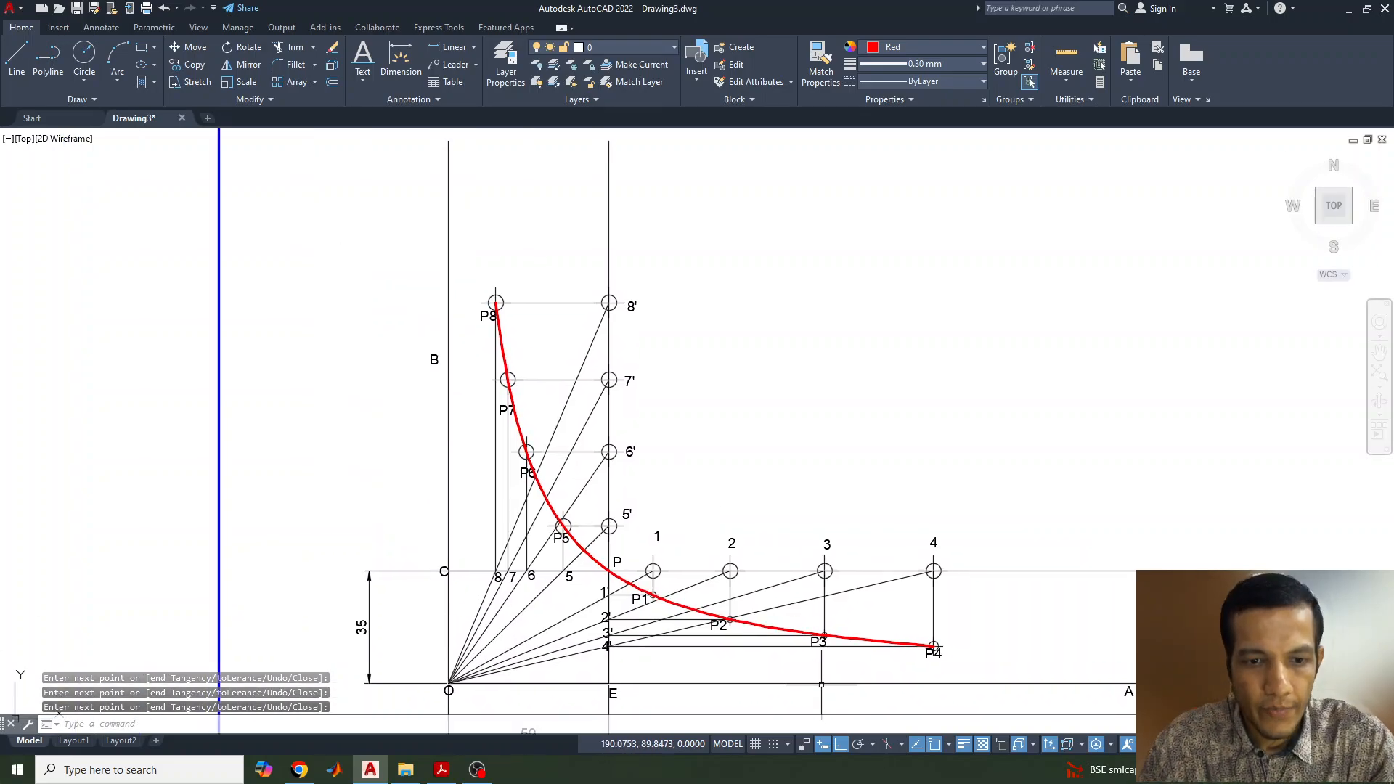
{"action": "left_click", "coordinate": [438, 773]}
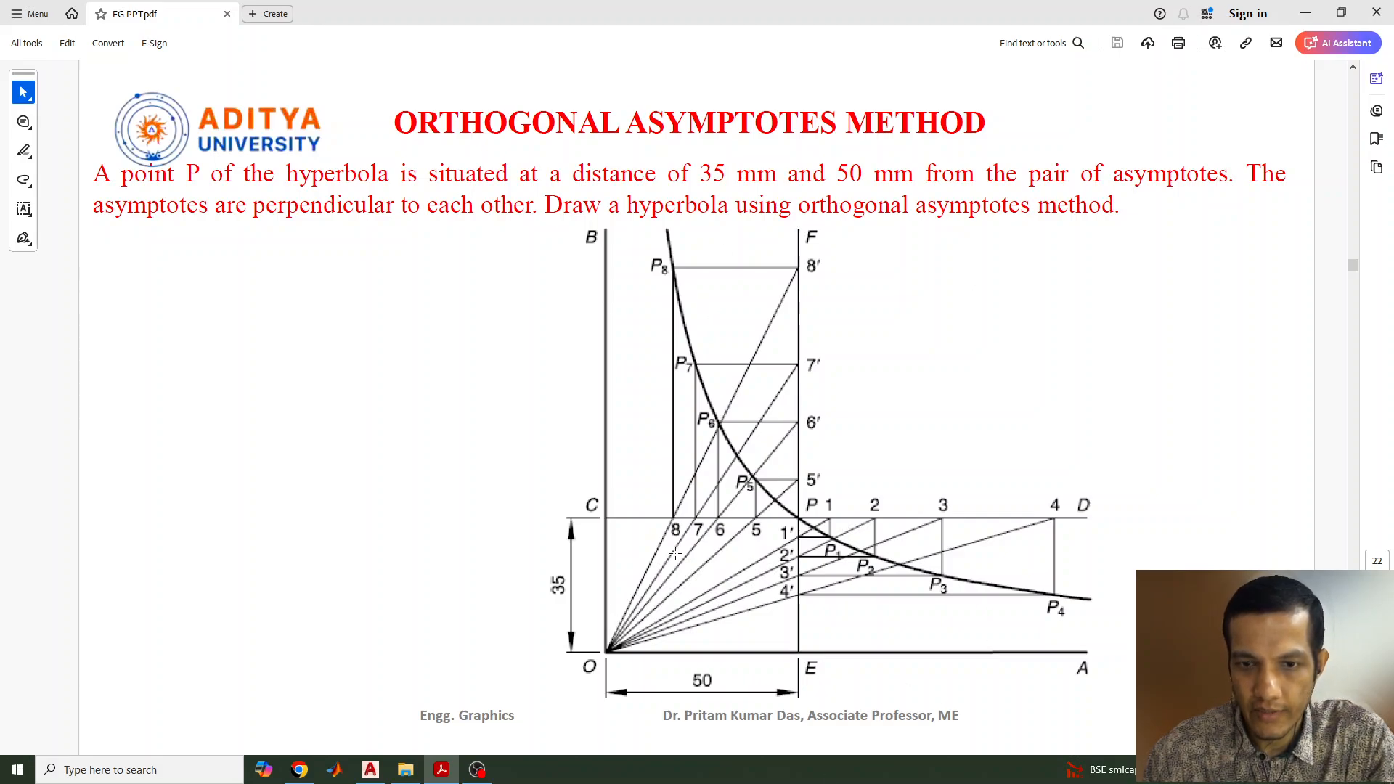
{"action": "left_click", "coordinate": [370, 770]}
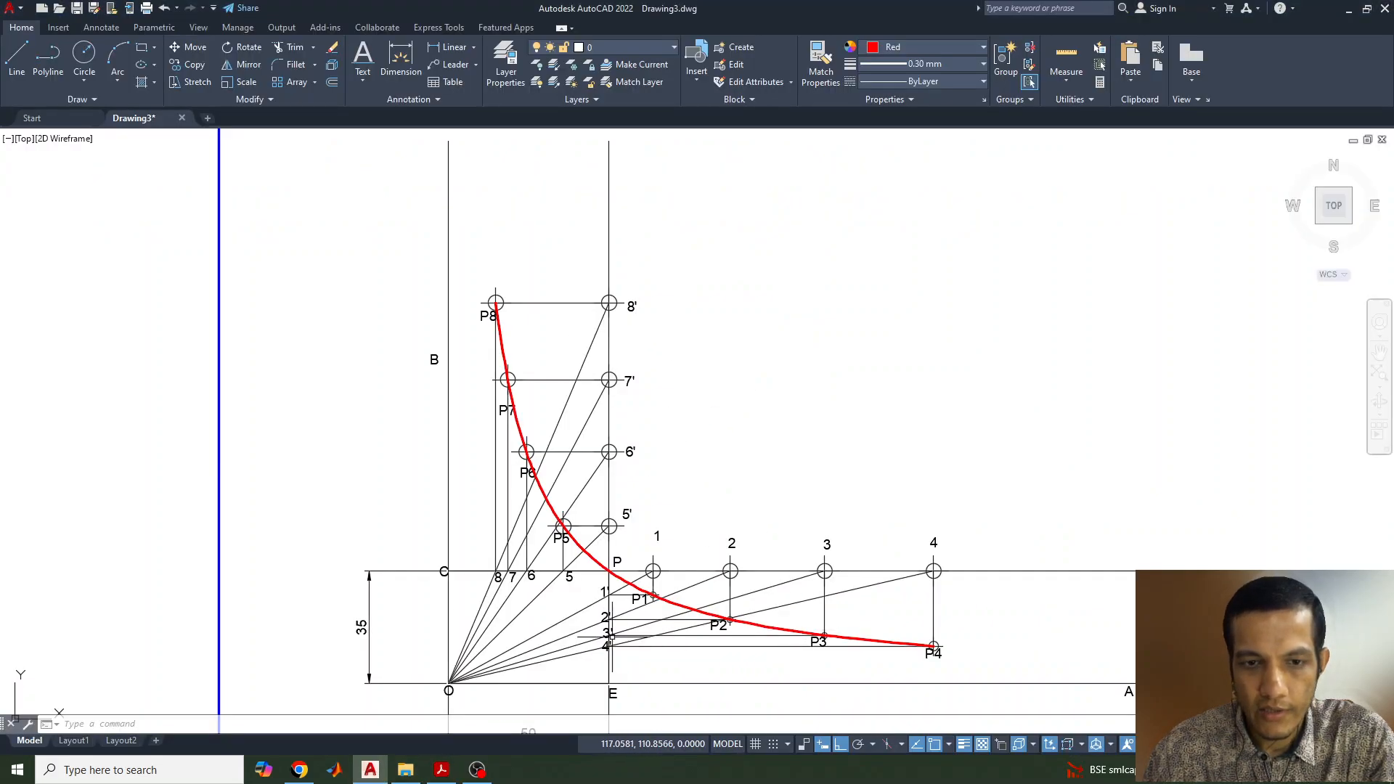
{"action": "middle_click_drag", "start_coordinate": [540, 637], "coordinate": [527, 586]}
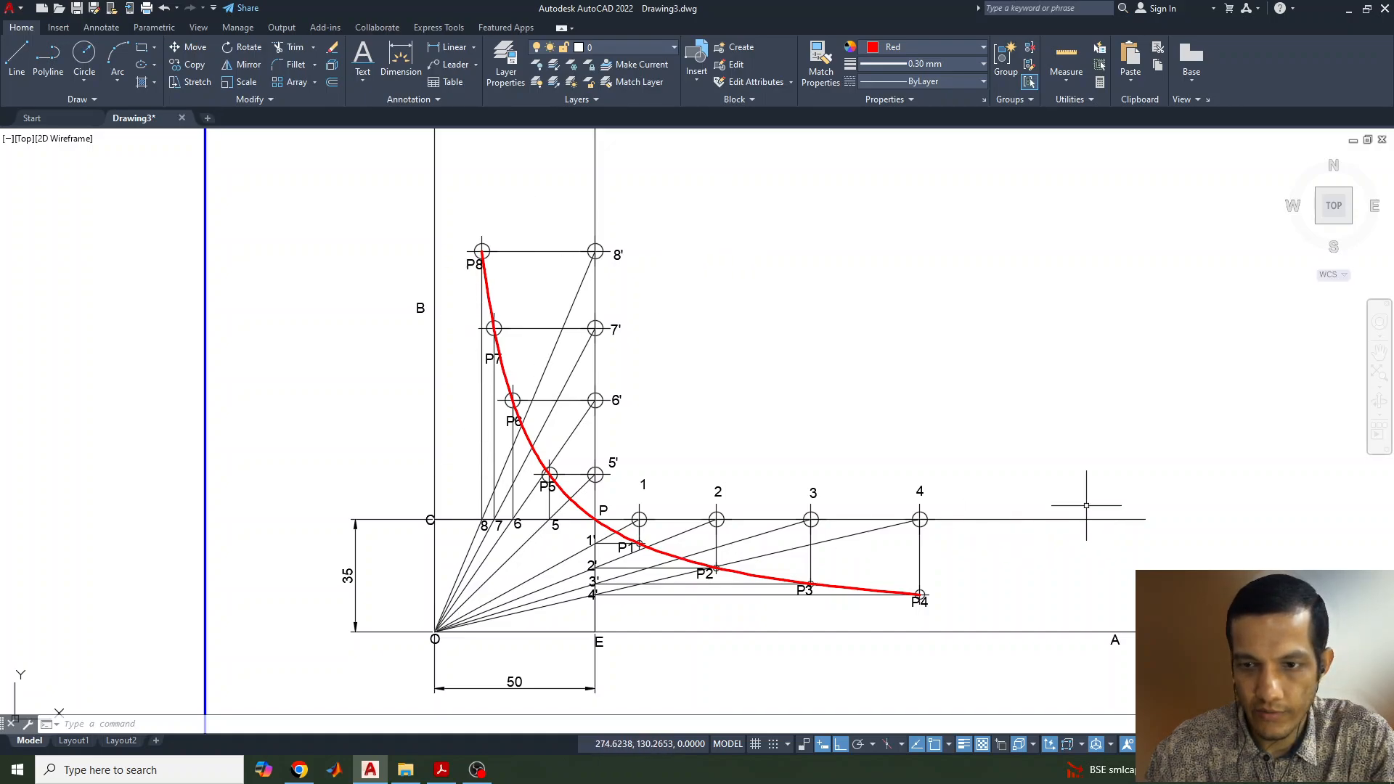
{"action": "middle_click_drag", "start_coordinate": [1112, 519], "coordinate": [1100, 562]}
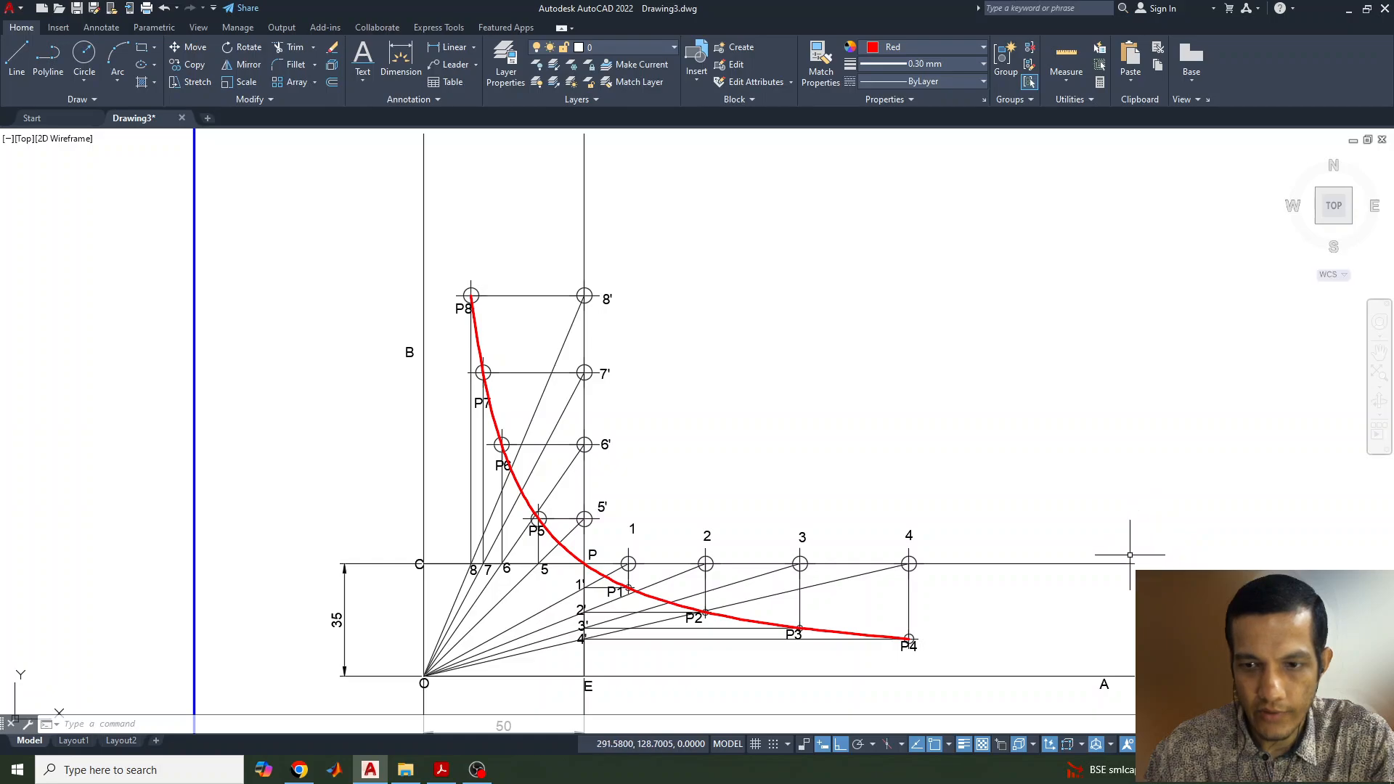
{"action": "left_click", "coordinate": [356, 82]}
{"action": "left_click", "coordinate": [394, 135]}
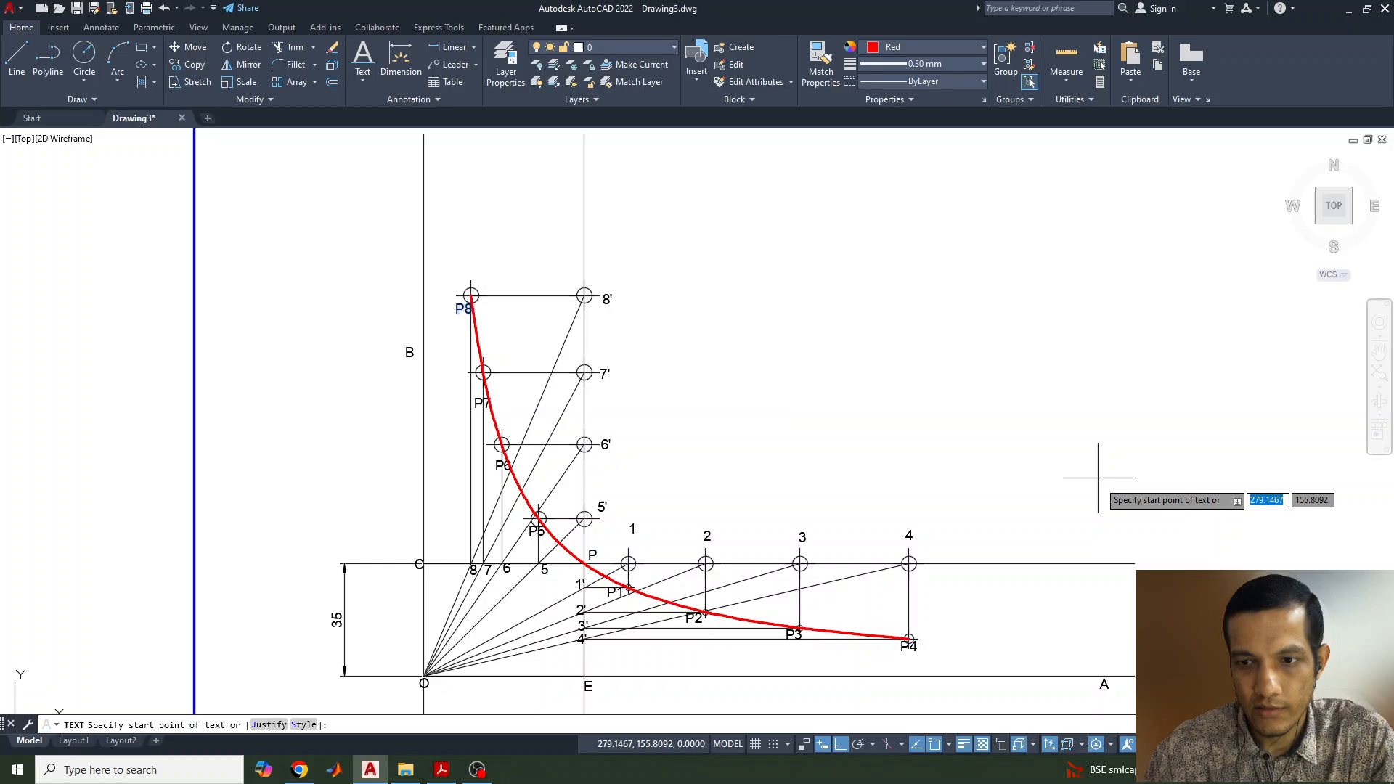
{"action": "left_click", "coordinate": [1089, 551]}
{"action": "type", "text": "30"}
{"action": "key", "text": "Return"}
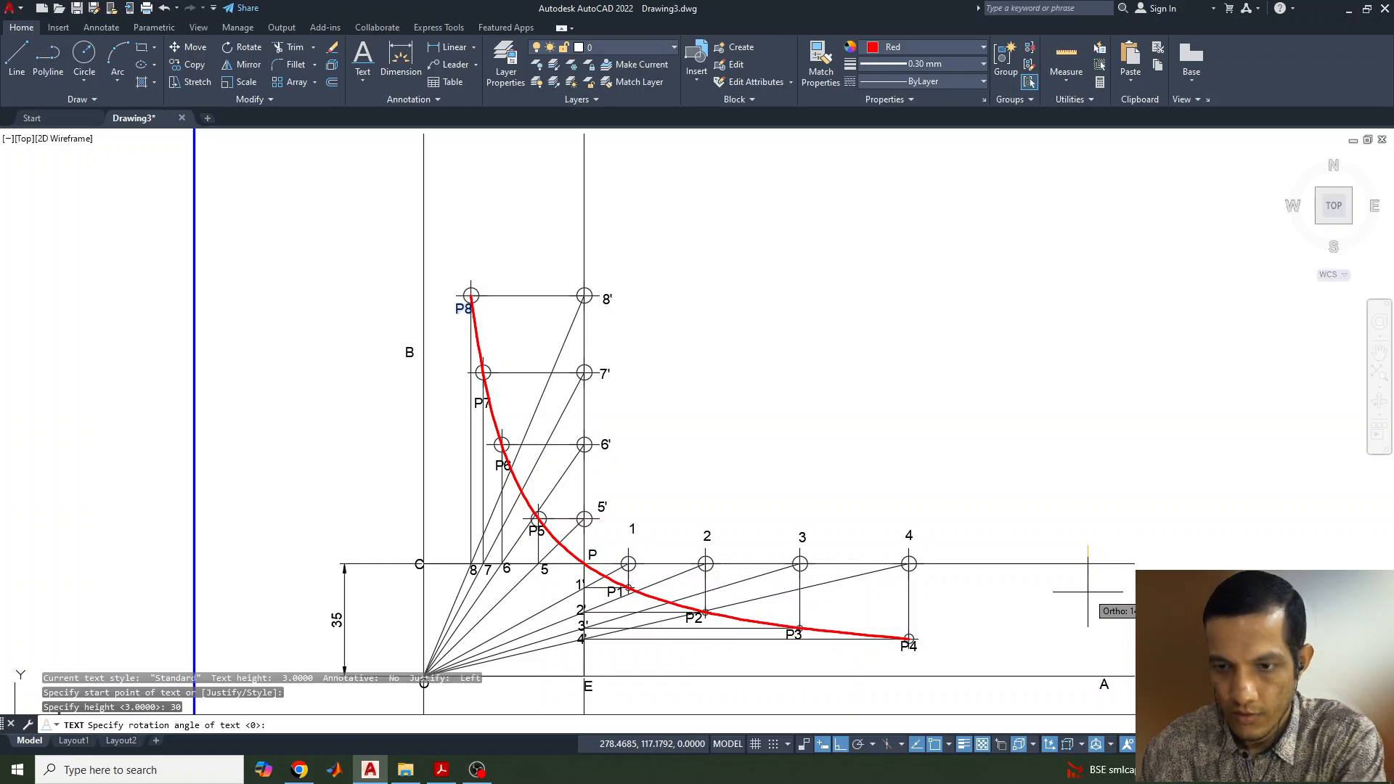
{"action": "key", "text": "Return"}
{"action": "key", "text": "Return"}
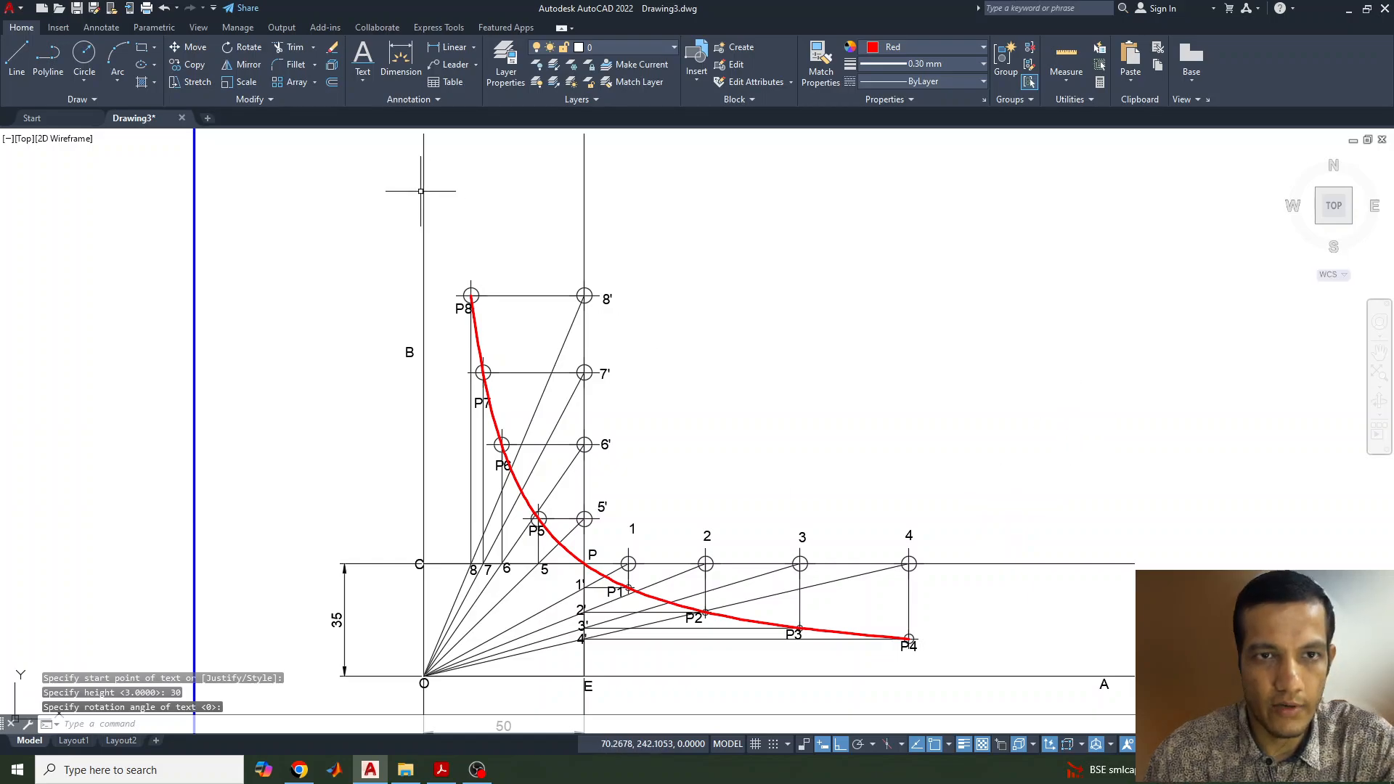
Step: Add single-line text labels, height 3 and rotation 0: D near the right end of line CP and F near the upper end of line EP
{"action": "left_click", "coordinate": [362, 78]}
{"action": "left_click", "coordinate": [388, 138]}
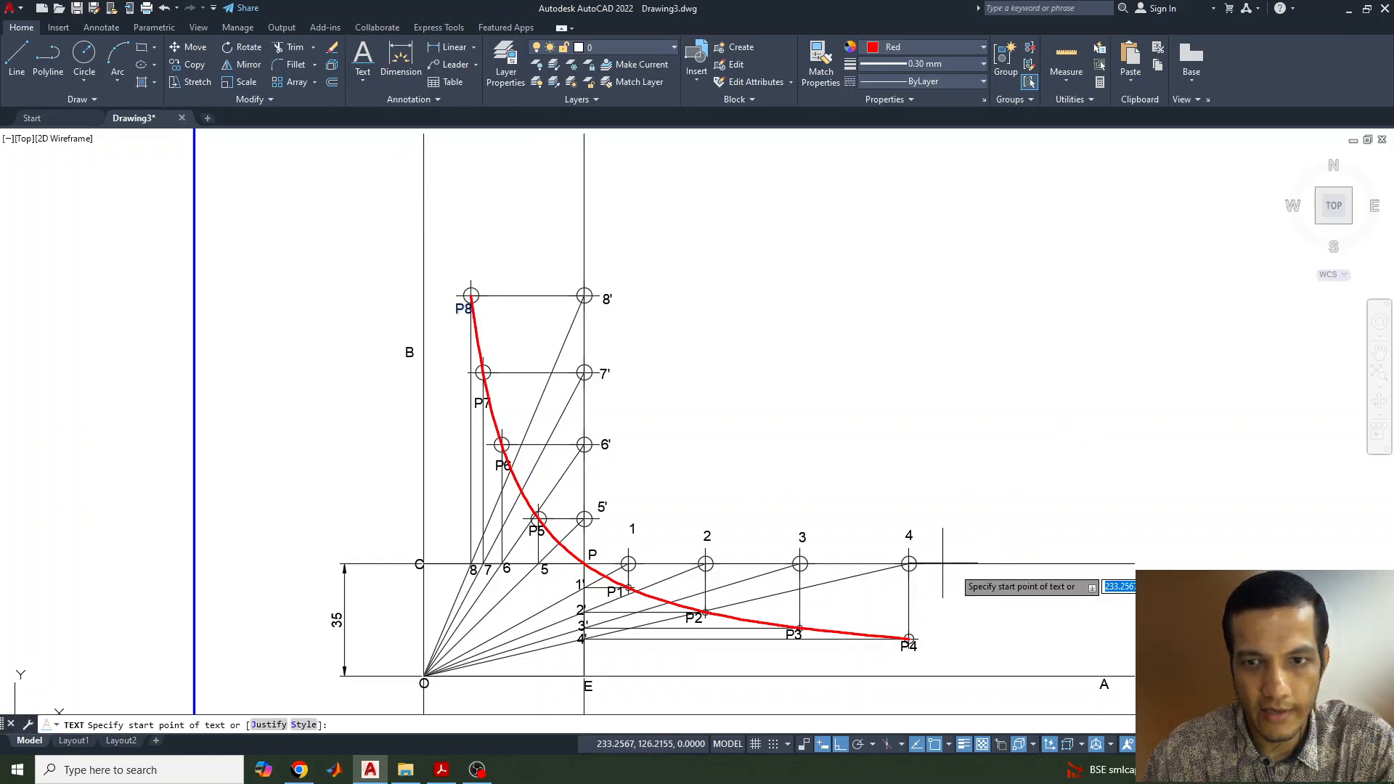
{"action": "left_click", "coordinate": [1102, 558]}
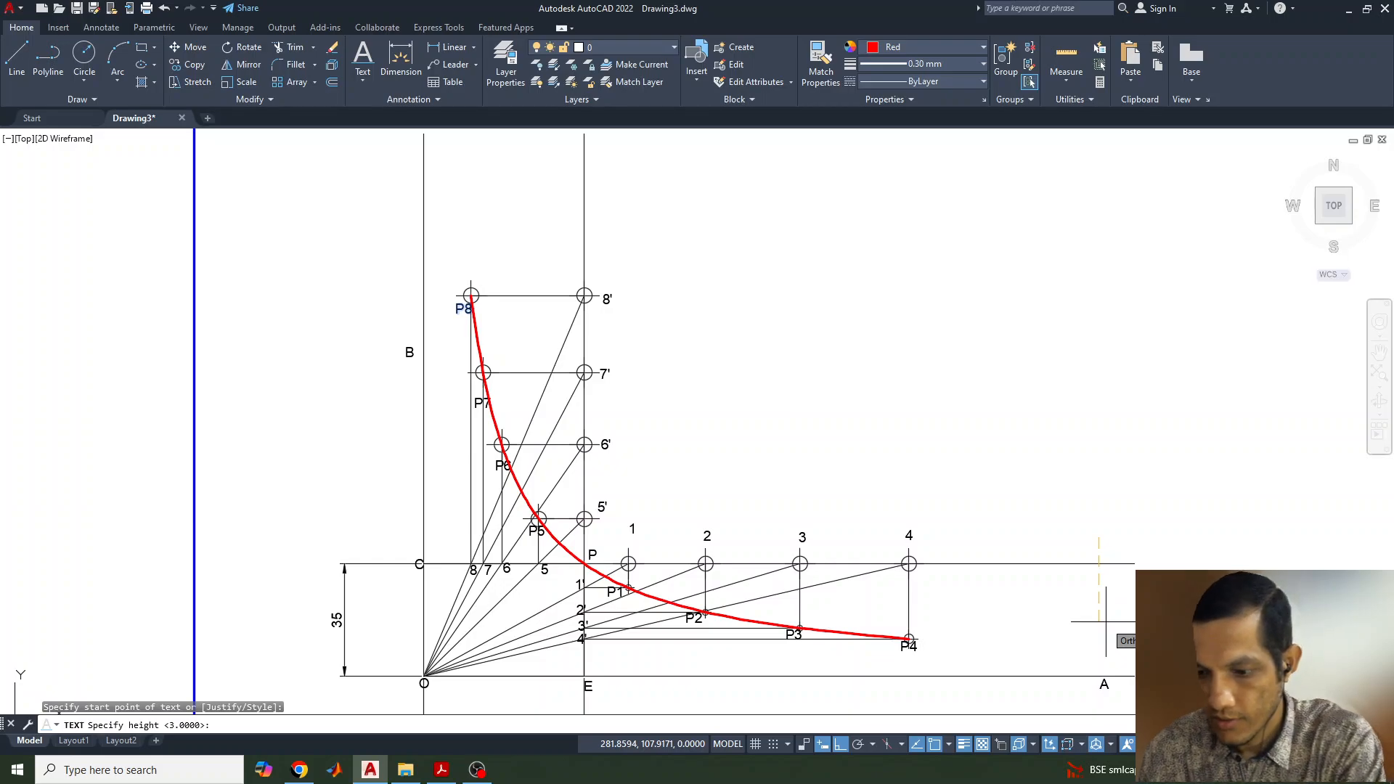
{"action": "type", "text": "3"}
{"action": "key", "text": "Return"}
{"action": "type", "text": "0"}
{"action": "key", "text": "Return"}
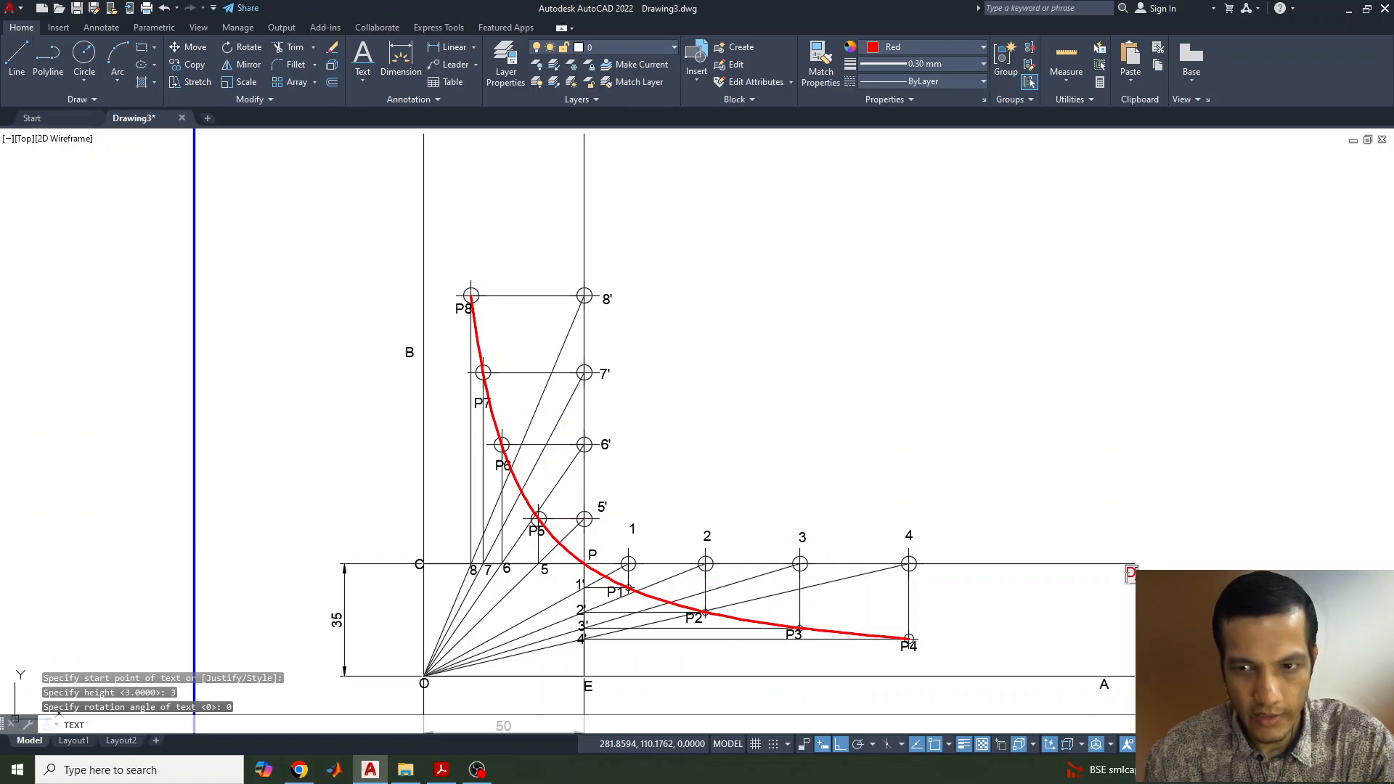
{"action": "left_click", "coordinate": [570, 155]}
{"action": "type", "text": "F"}
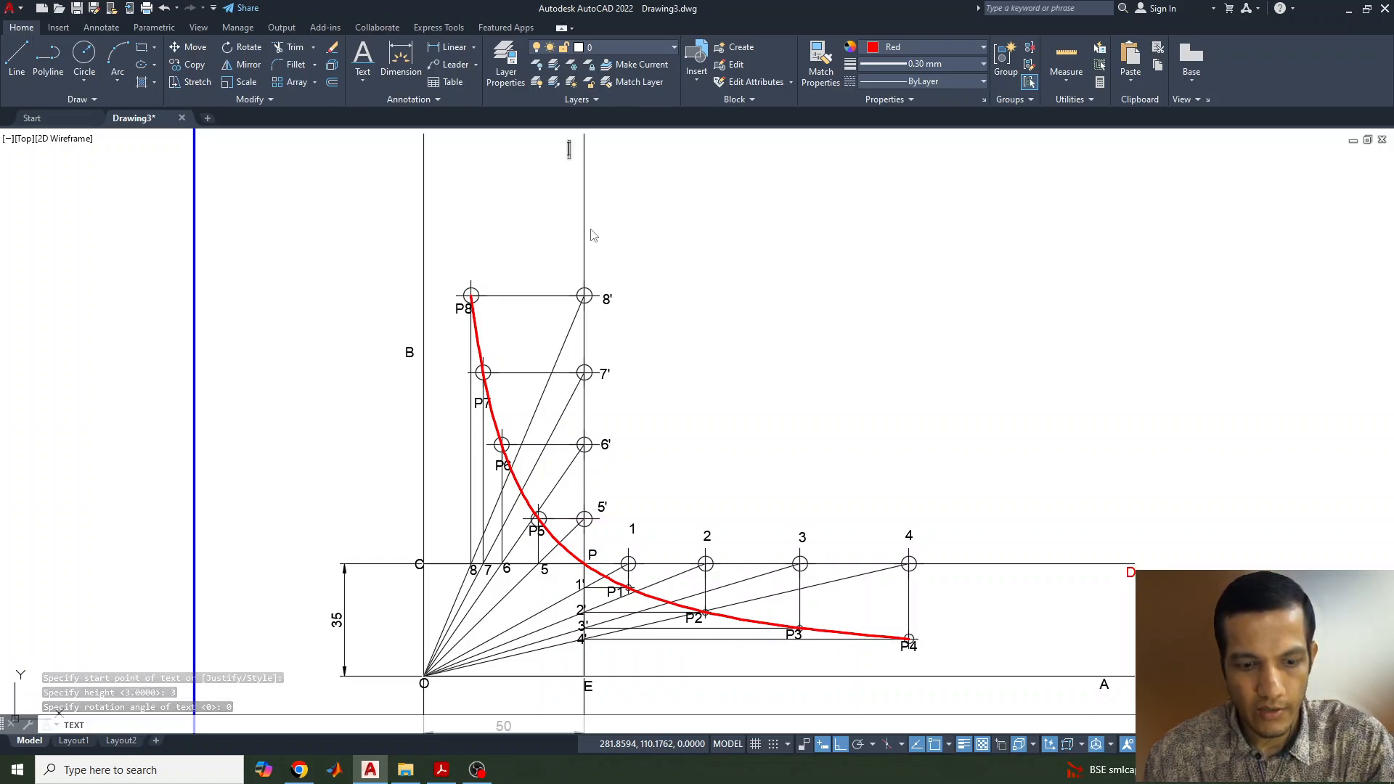
{"action": "key", "text": "Return"}
{"action": "key", "text": "Return"}
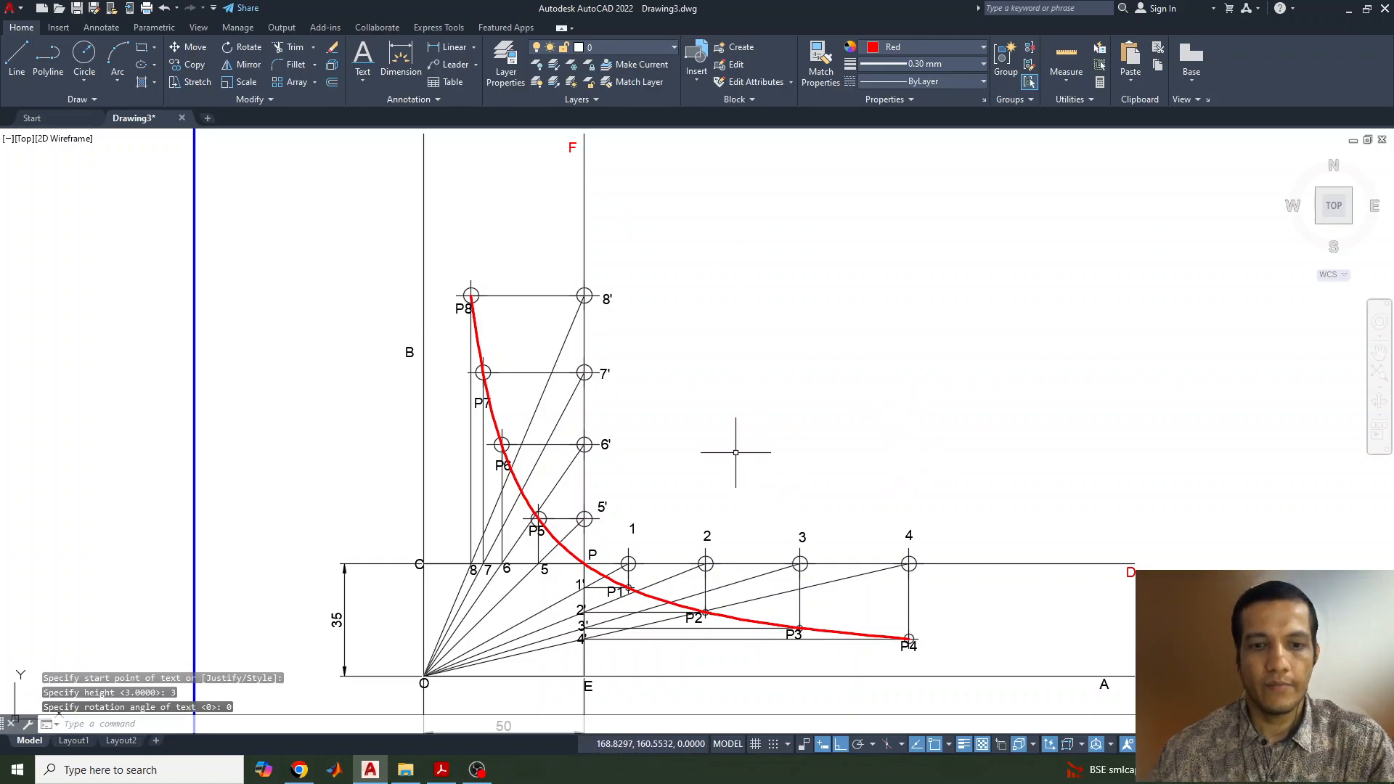
Step: Check the labelled and dimensioned hyperbola against the reference figure in EG PPT.pdf, returning to the AutoCAD drawing
{"action": "middle_click_drag", "start_coordinate": [741, 445], "coordinate": [702, 374]}
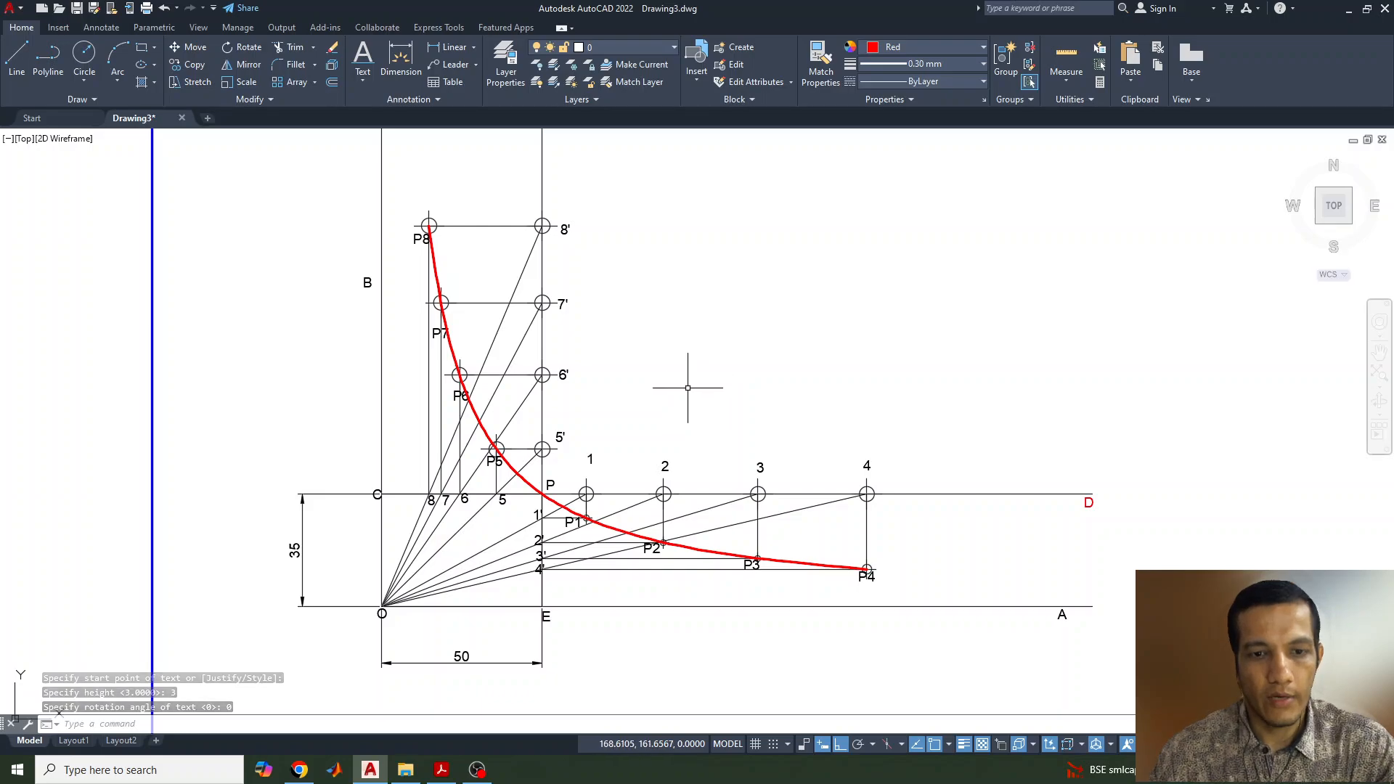
{"action": "left_click", "coordinate": [441, 771]}
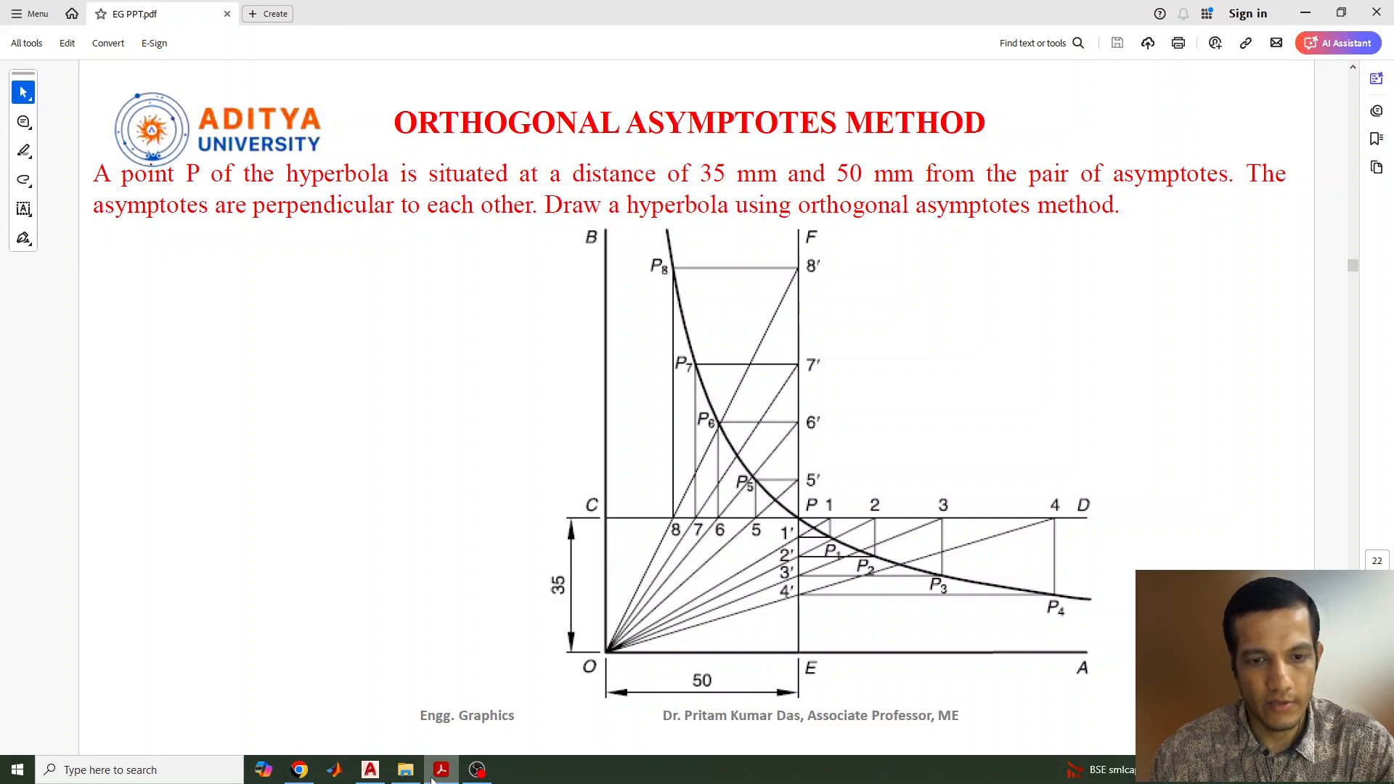
{"action": "left_click", "coordinate": [370, 770]}
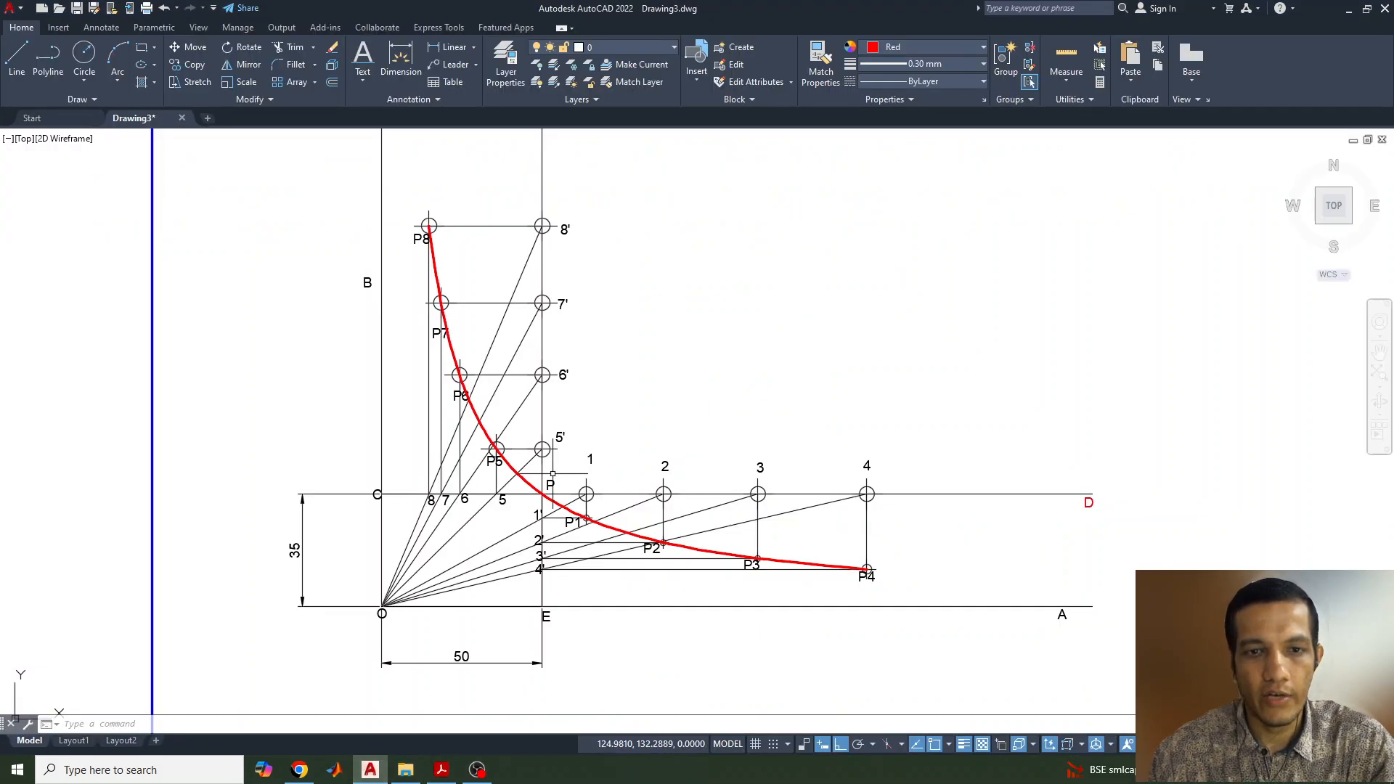
{"action": "middle_click_drag", "start_coordinate": [553, 474], "coordinate": [639, 504]}
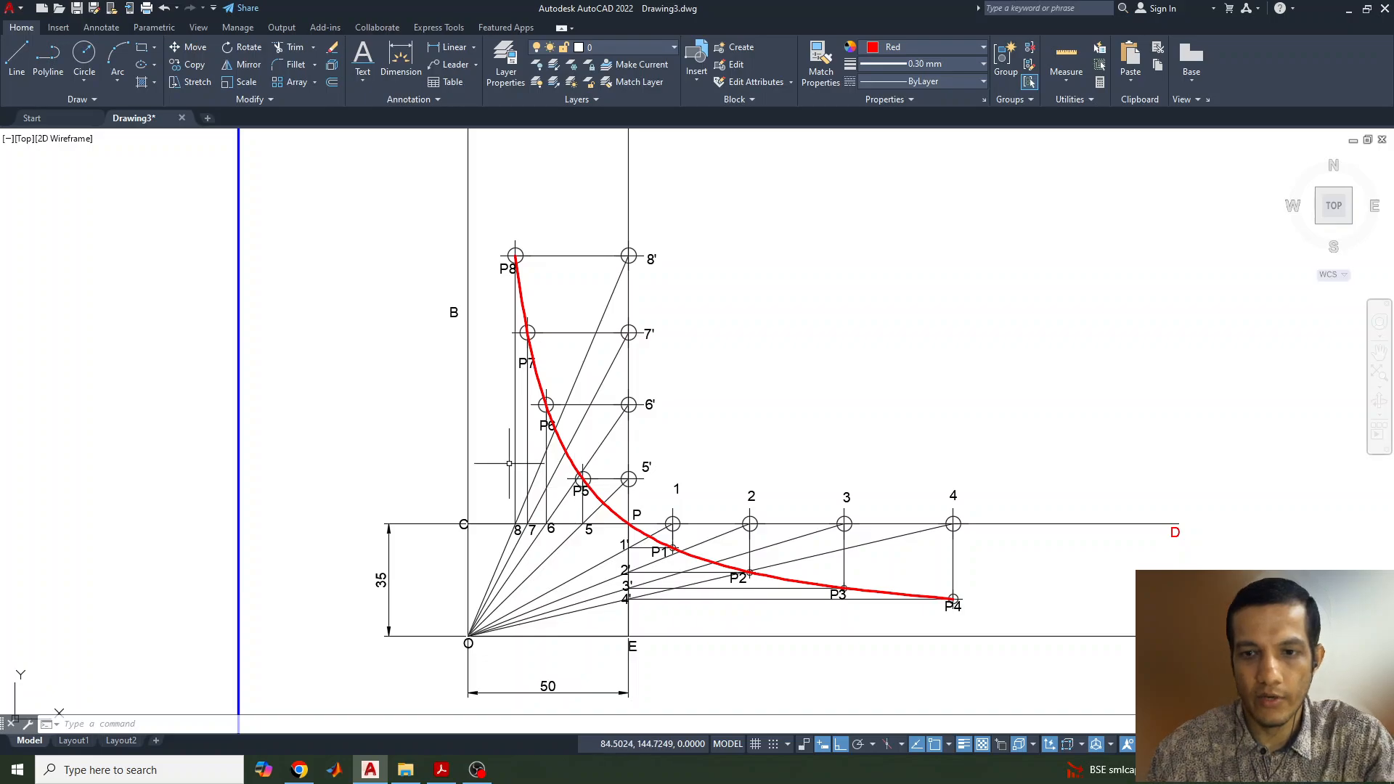